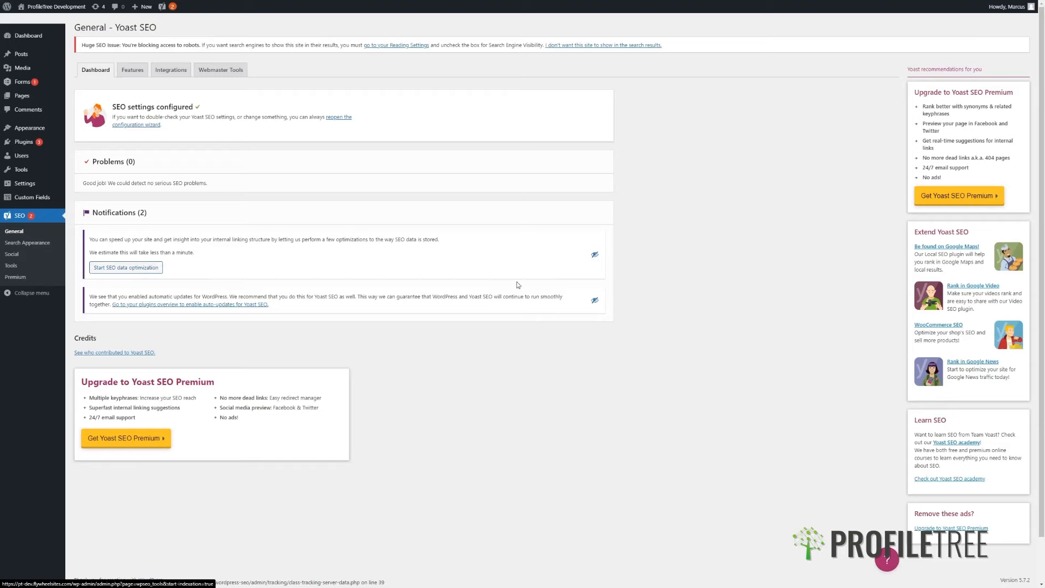
Step: Hide both notifications on the Yoast SEO dashboard
click(594, 300)
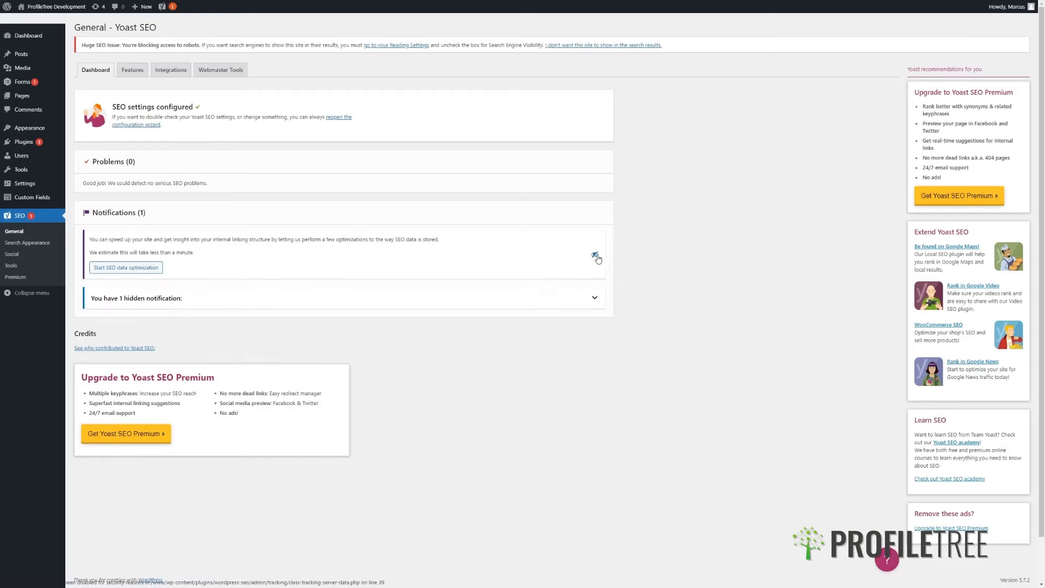
click(594, 254)
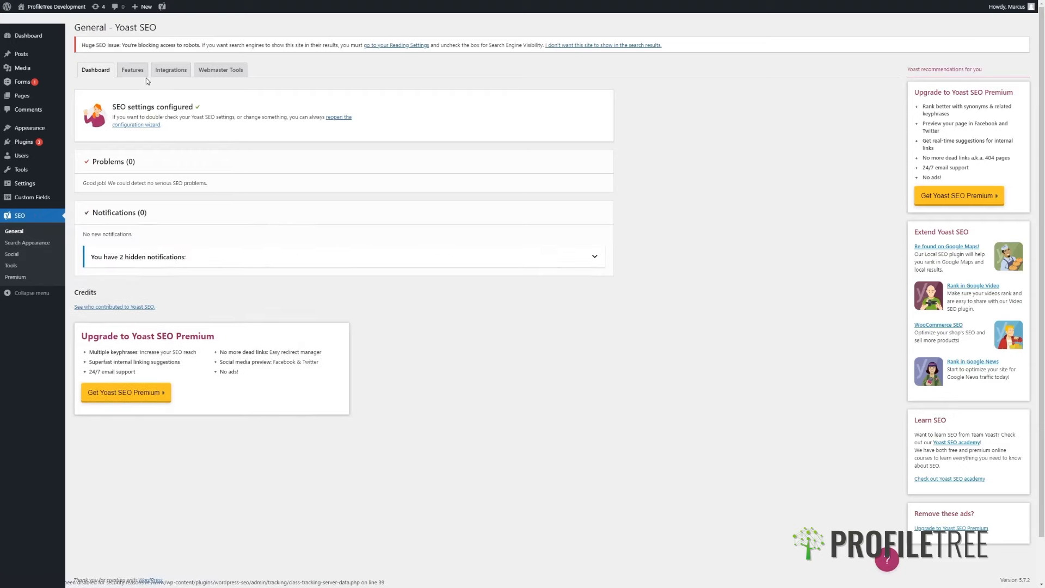
Step: Open the Yoast SEO feature settings and read the explanation of Usage tracking
click(140, 75)
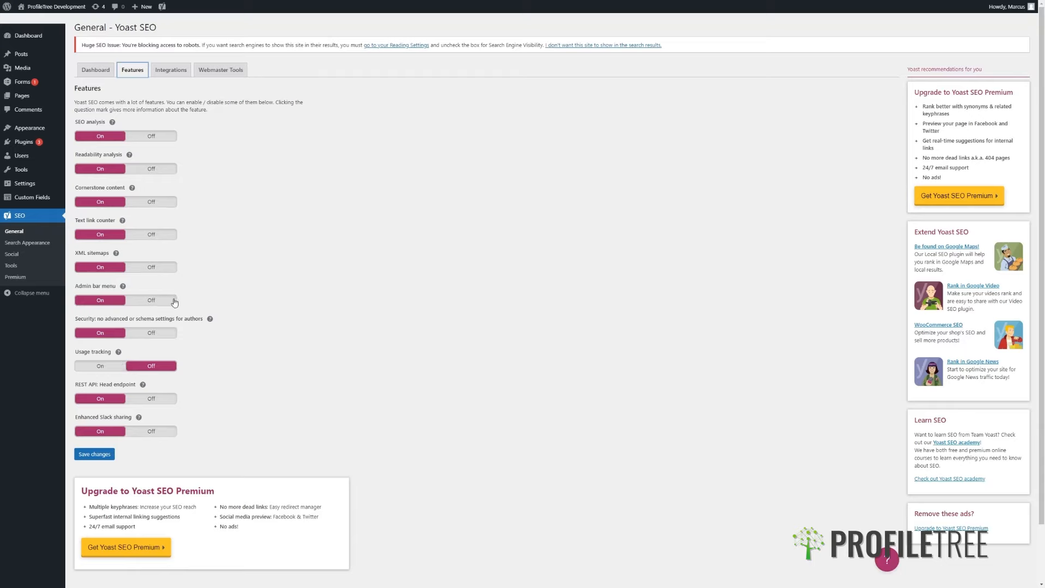
click(119, 353)
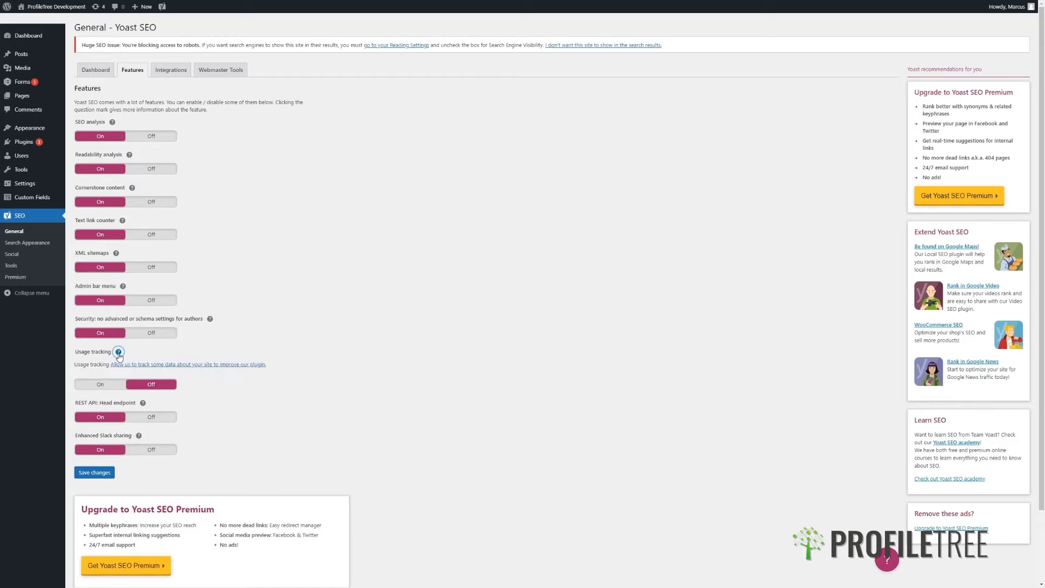
click(118, 353)
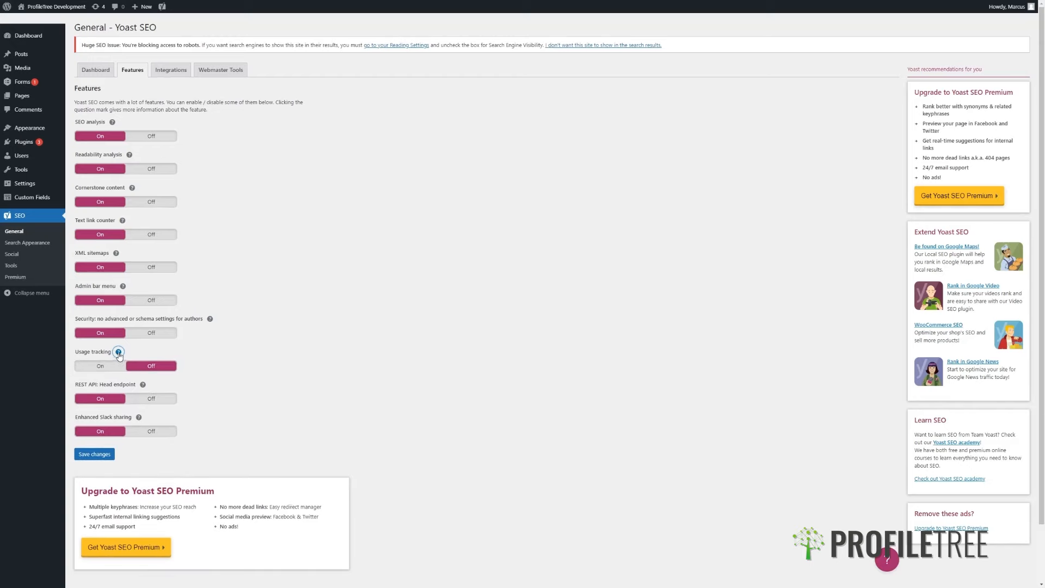
Step: Review the third-party integrations, then read the explanation of Webmaster Tools verification
click(171, 69)
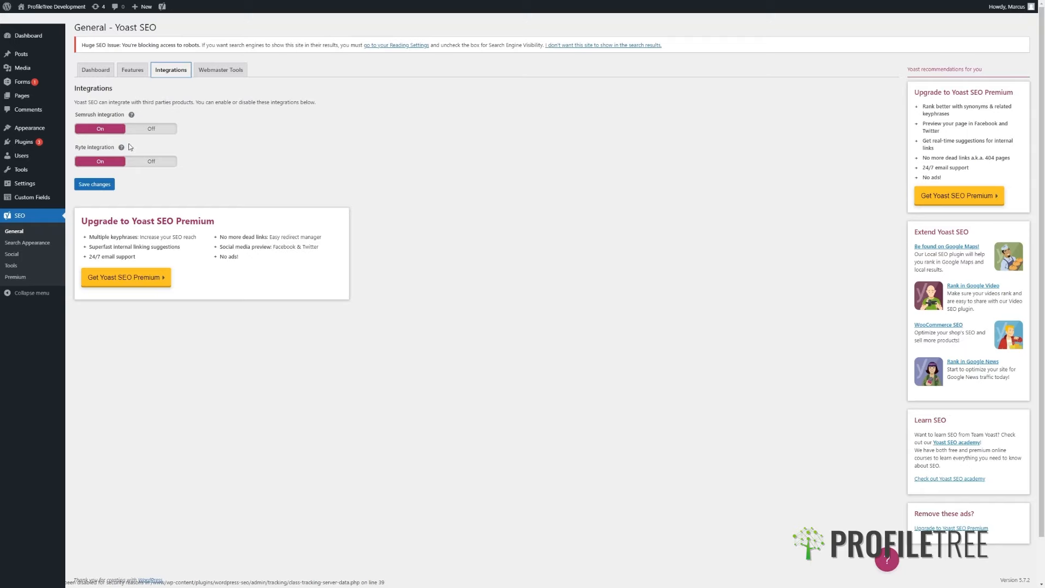
click(217, 73)
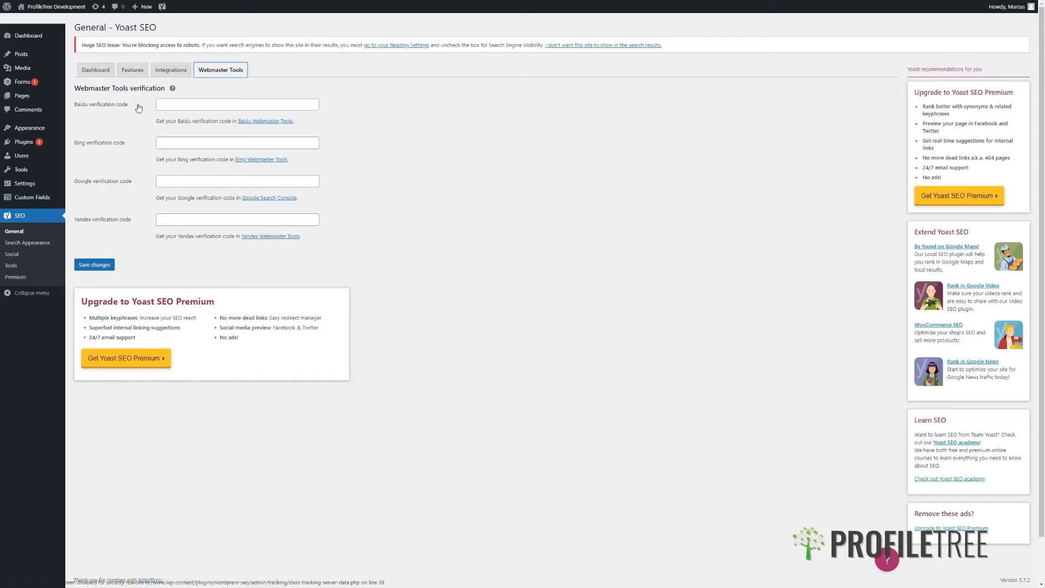
click(173, 89)
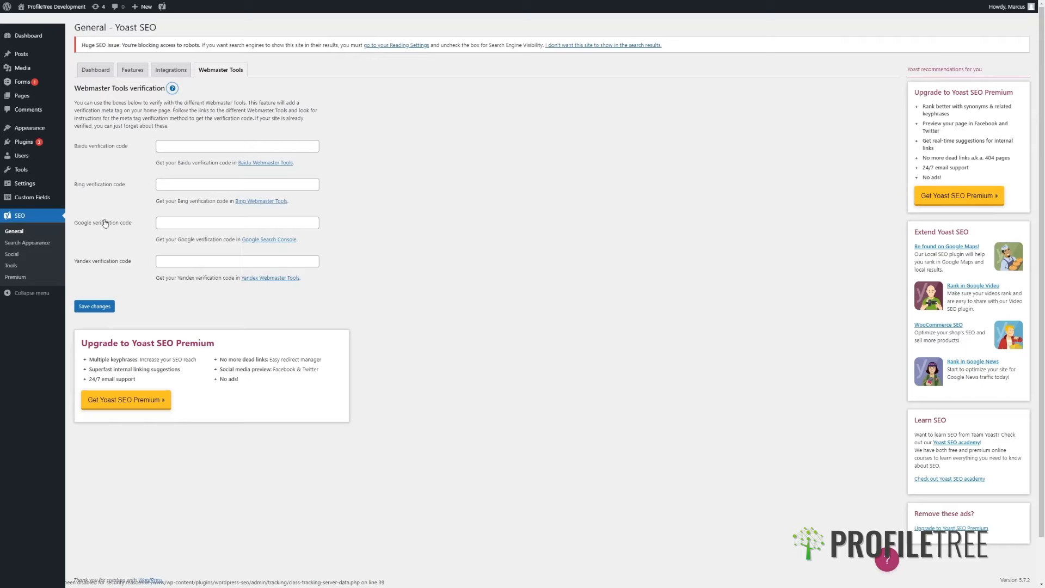
Step: View the registrar choices for the Domain name provider verification method in Google Search Console, then return to the Yoast settings
click(274, 243)
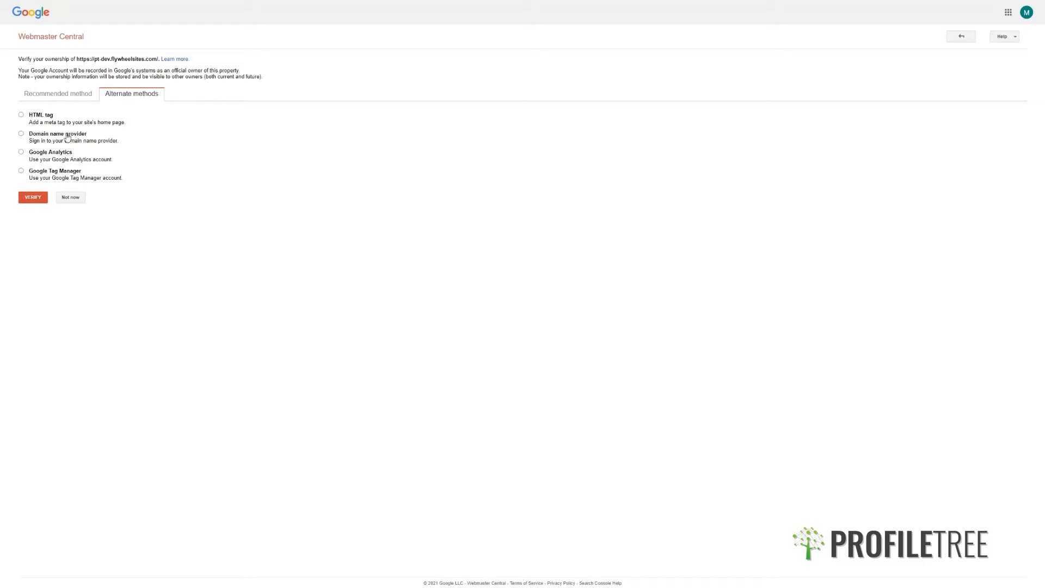
click(22, 135)
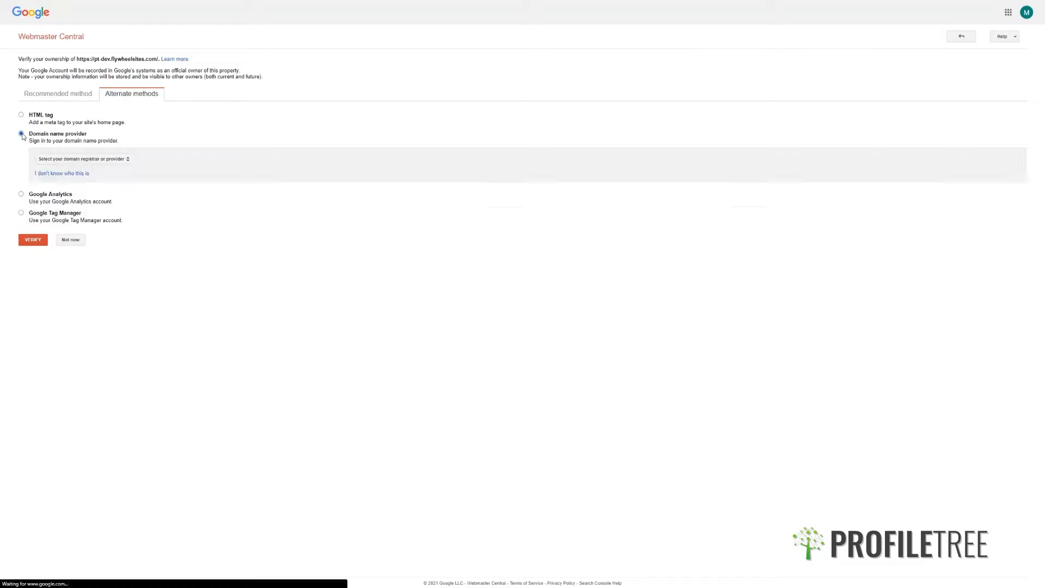
click(121, 159)
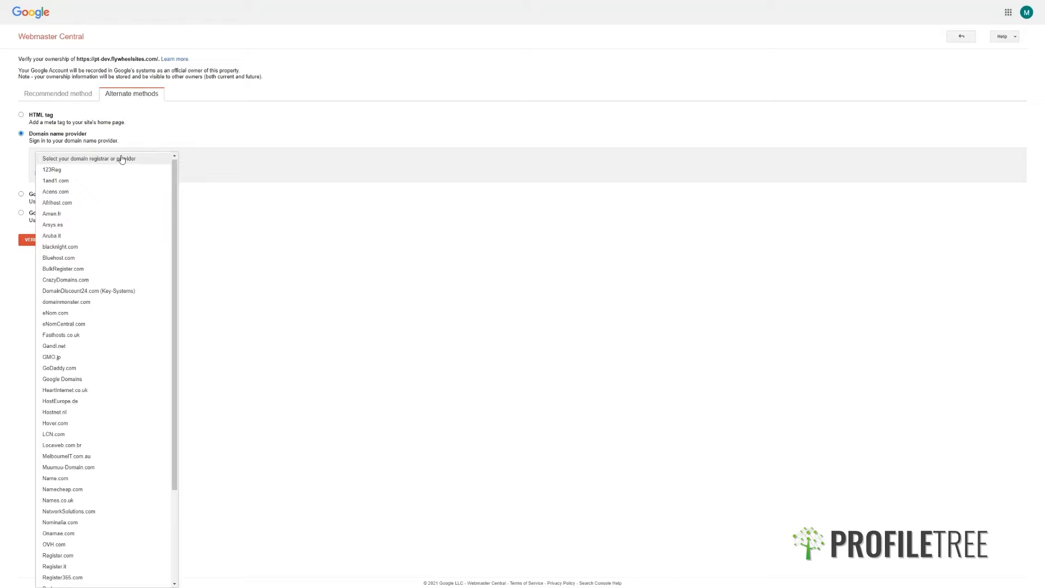
click(210, 141)
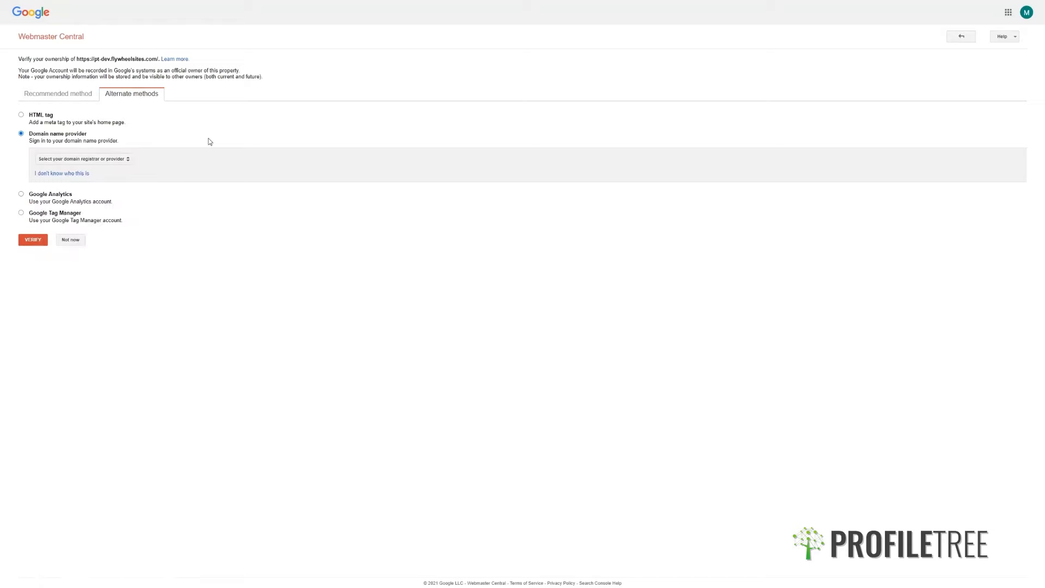
key(ctrl+shift+Tab)
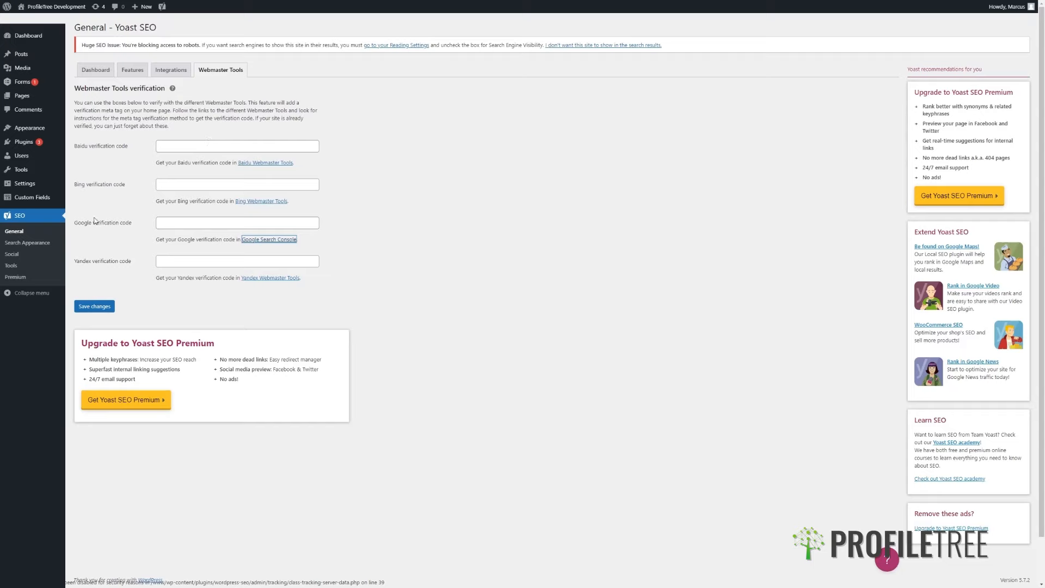
Step: Open the Search Appearance settings and examine how ProfileTree's pages appear in the Google results for profiletree
click(38, 248)
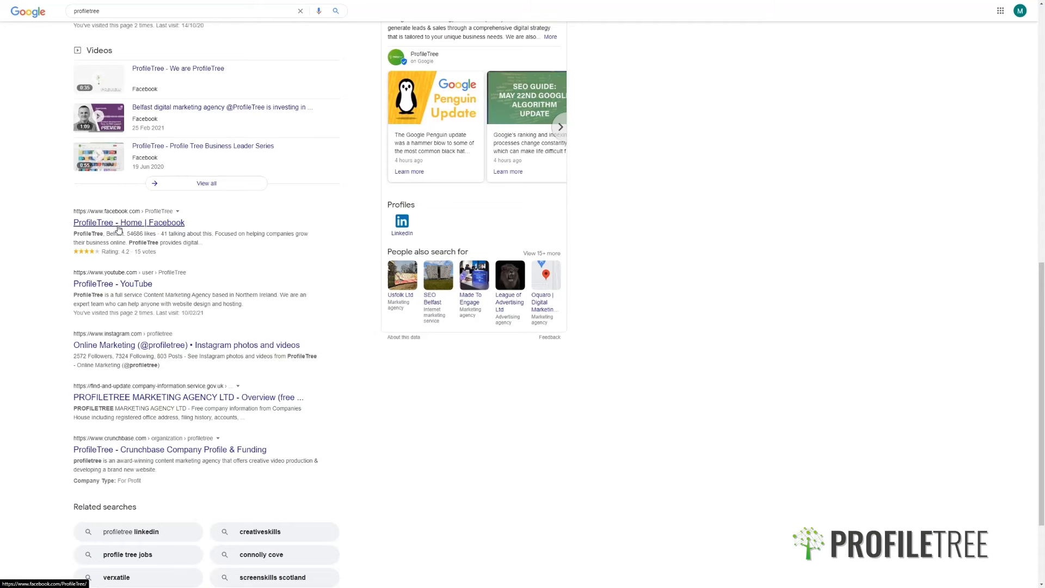
scroll(119, 229, up, 6)
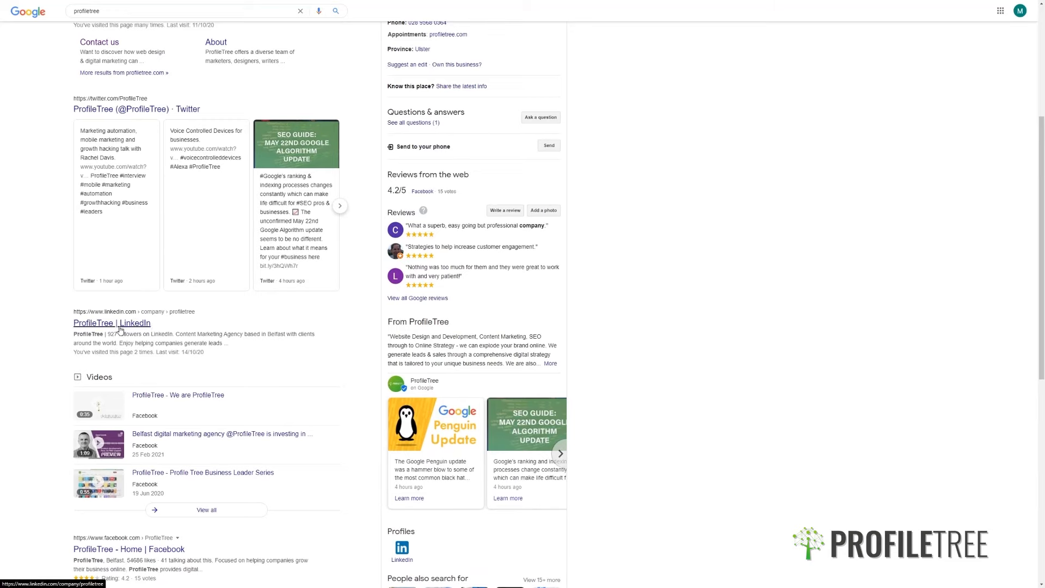
scroll(123, 323, up, 3)
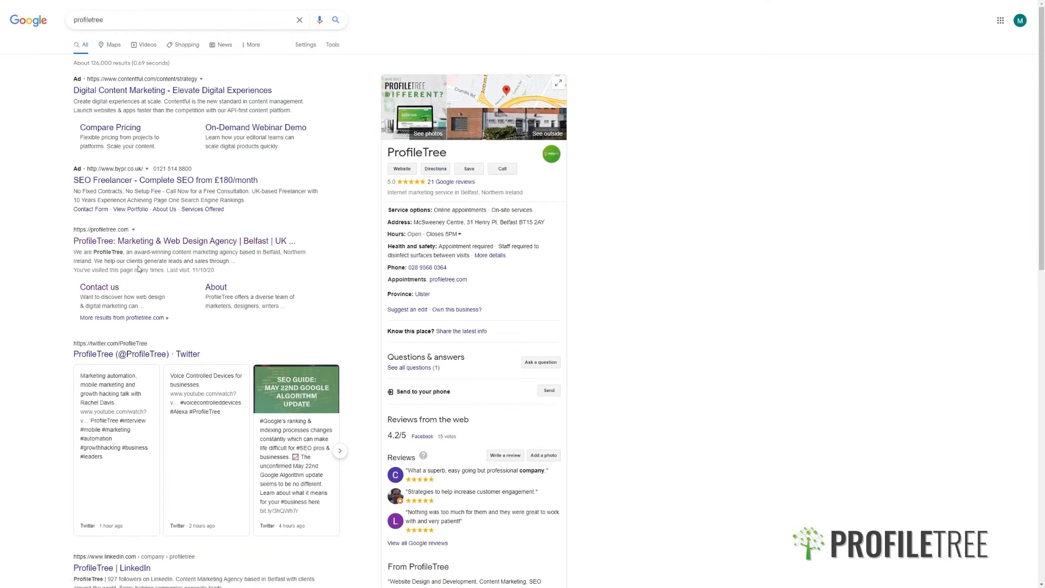
scroll(139, 262, down, 2)
scroll(140, 262, down, 1)
scroll(139, 262, up, 2)
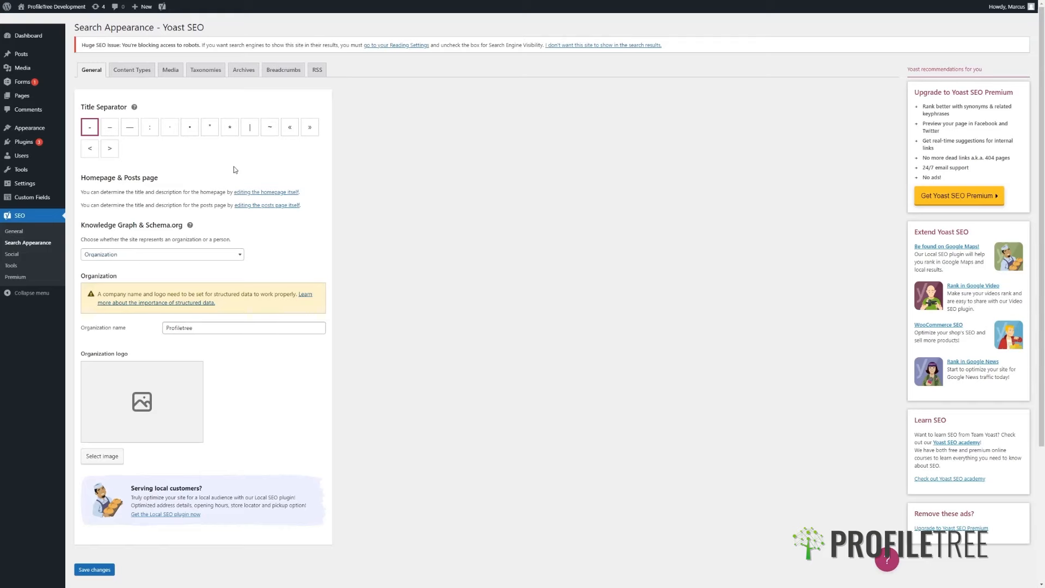
Step: Check the Organization and Person choices in the Knowledge Graph & Schema.org setting
scroll(236, 170, down, 2)
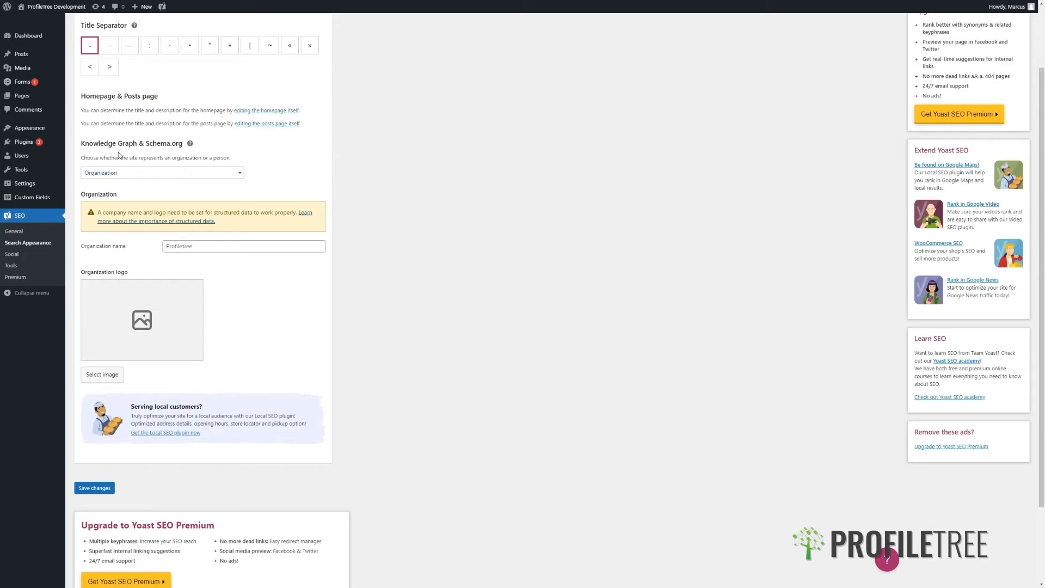
click(183, 174)
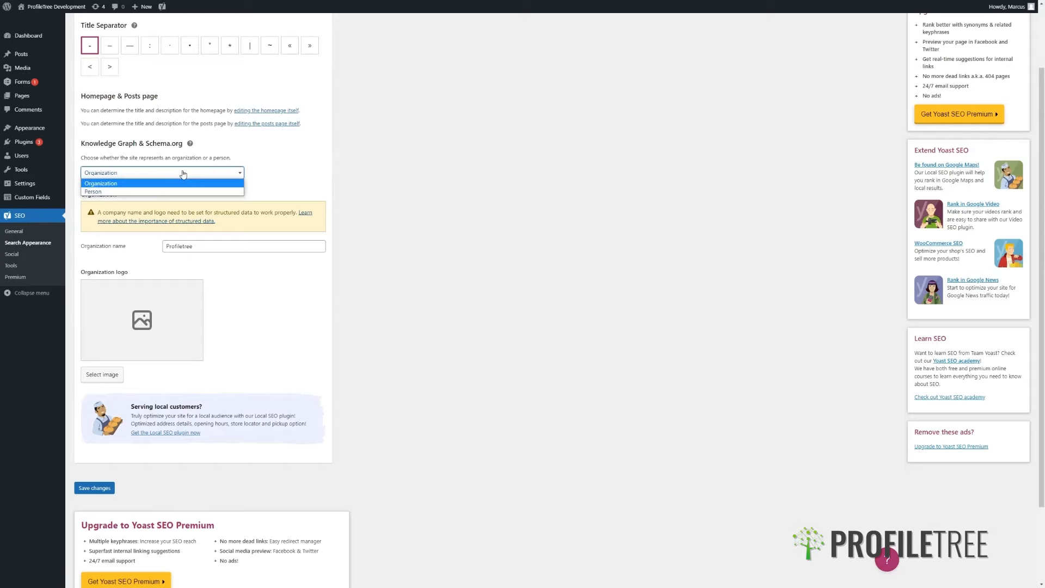
click(183, 174)
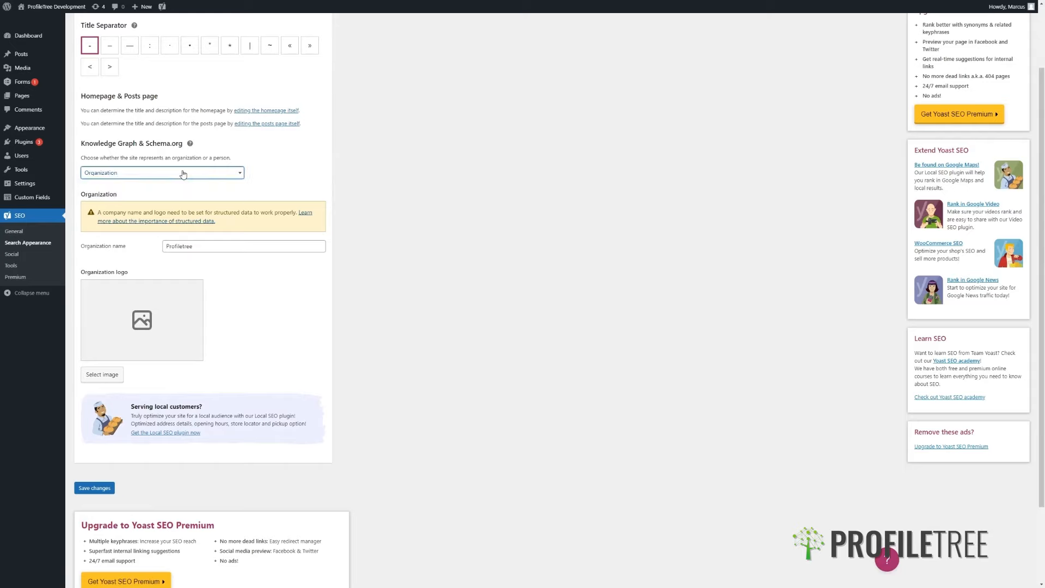
click(183, 174)
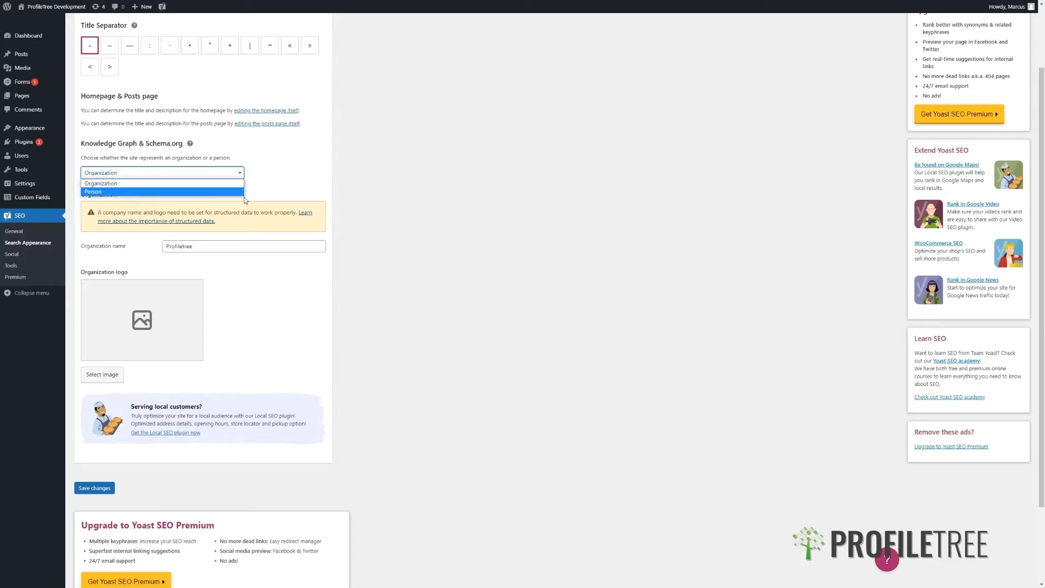
click(287, 177)
Step: Look at the media library and file upload options for the organization logo, and leave without choosing an image
scroll(276, 174, down, 1)
scroll(276, 174, down, 2)
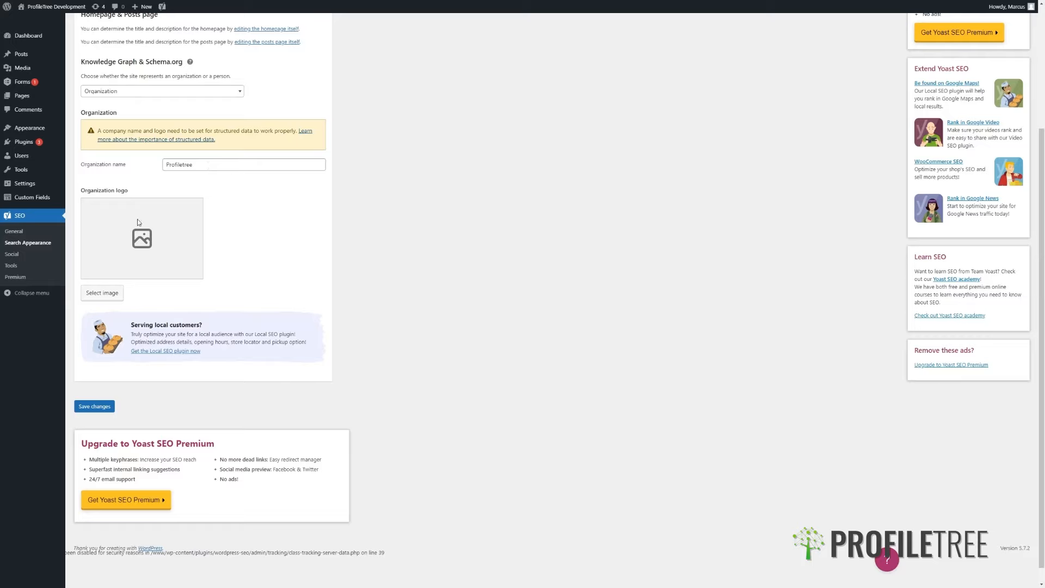
click(109, 294)
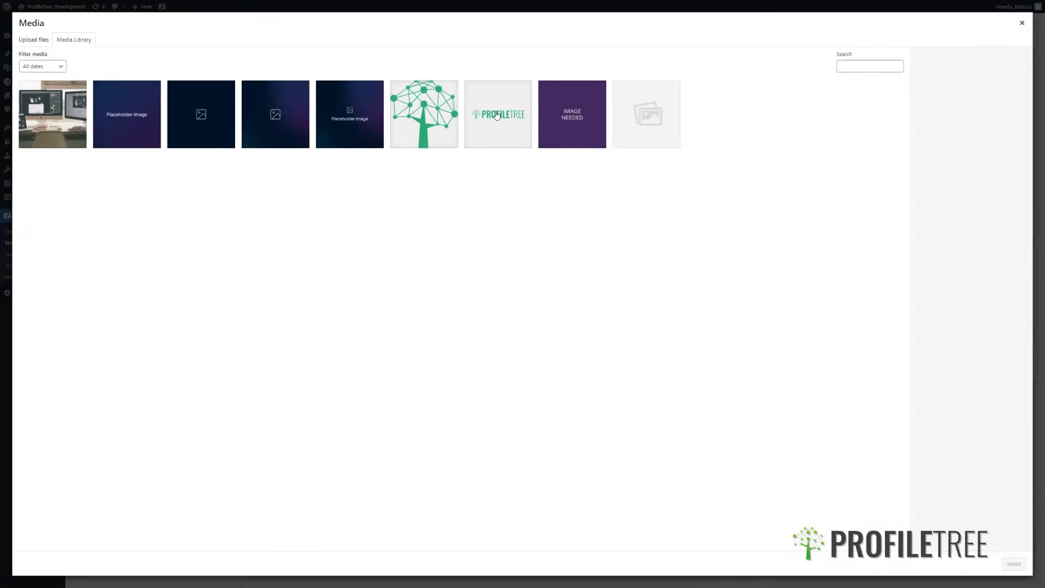
click(38, 40)
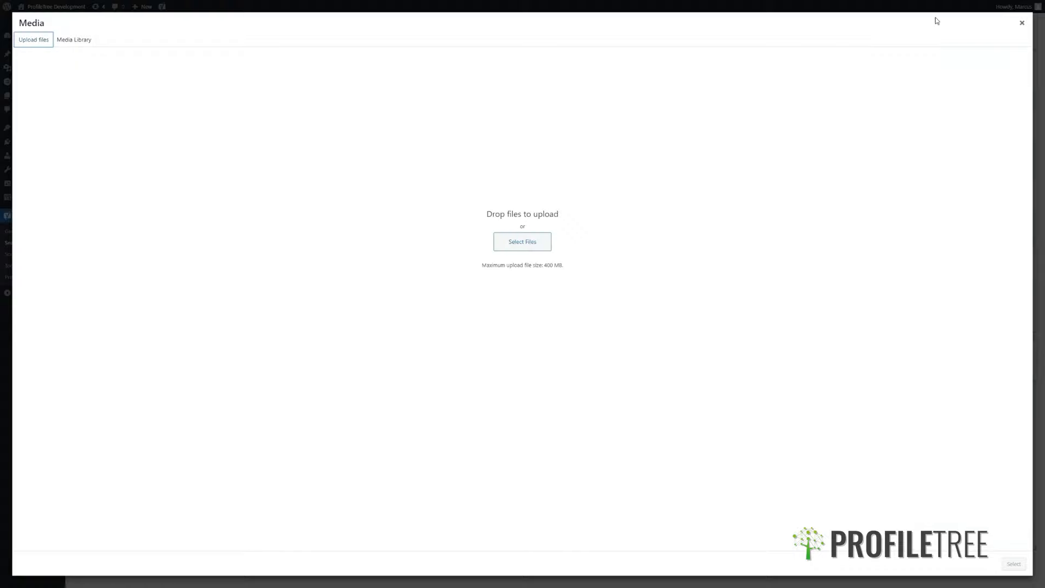
click(1022, 23)
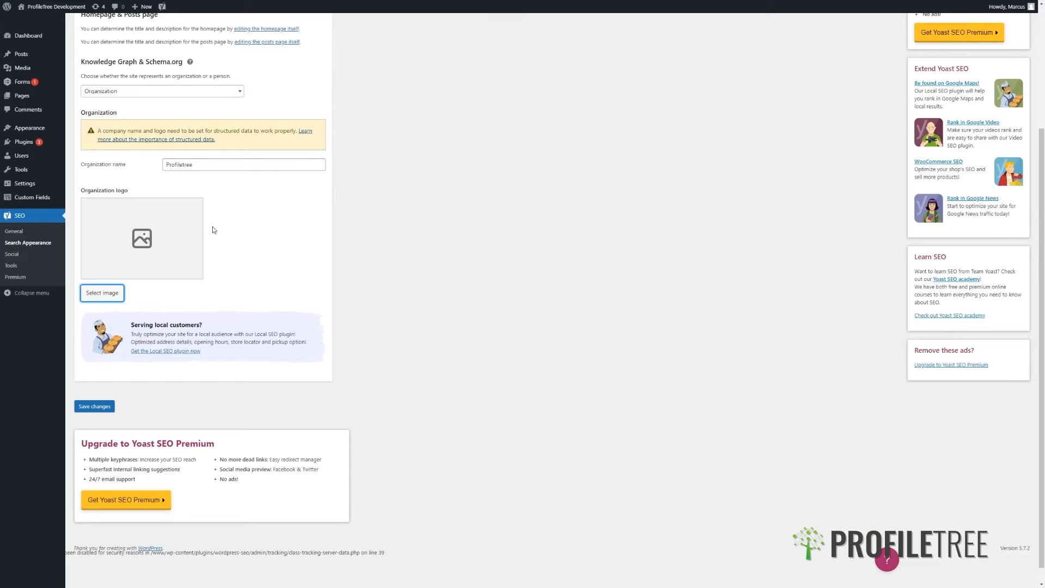
scroll(212, 229, up, 3)
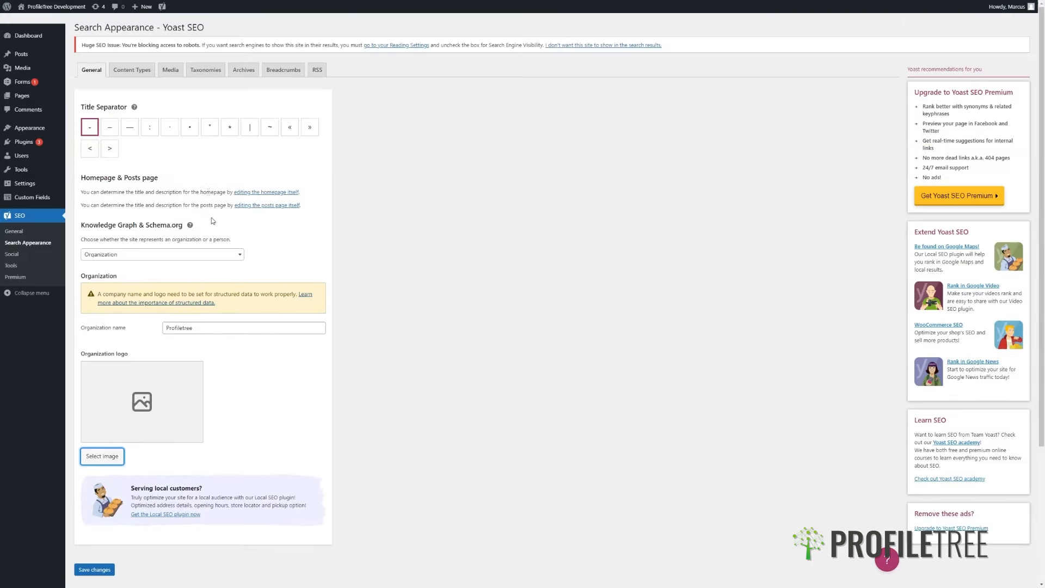
Step: Open the Content Types search appearance settings and review the Posts and Pages sections
click(133, 75)
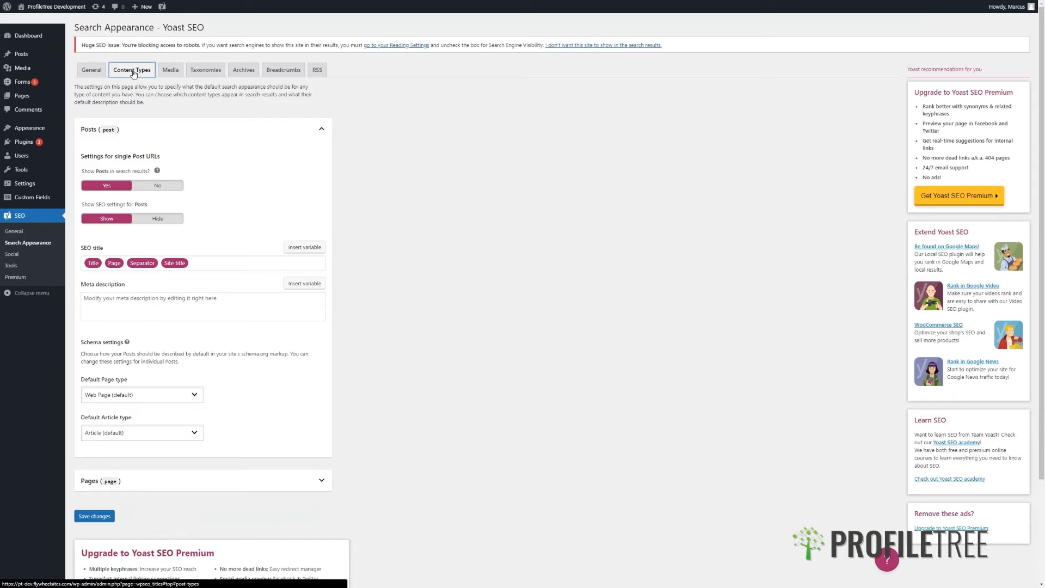
click(246, 135)
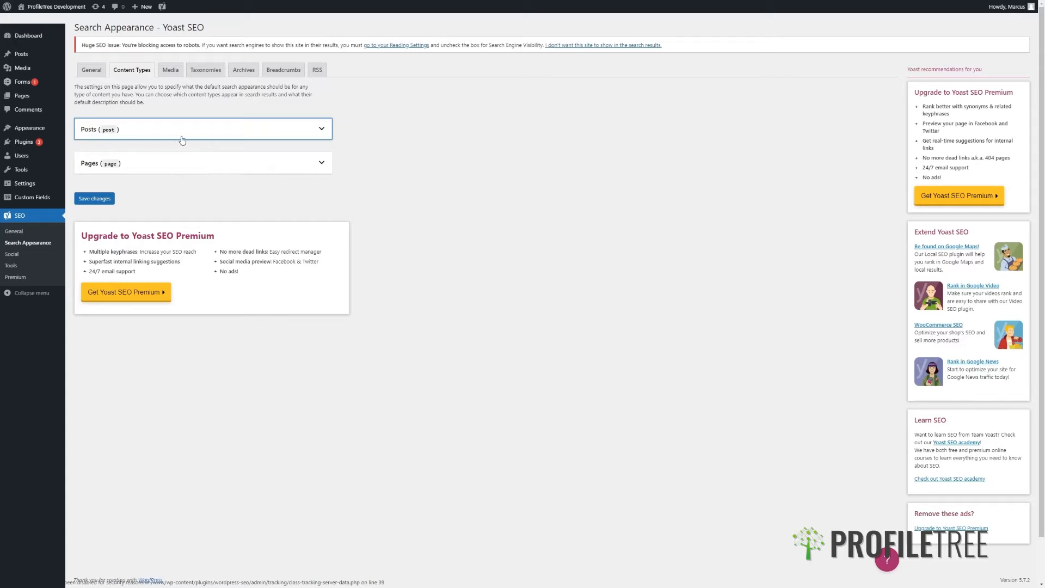
click(215, 131)
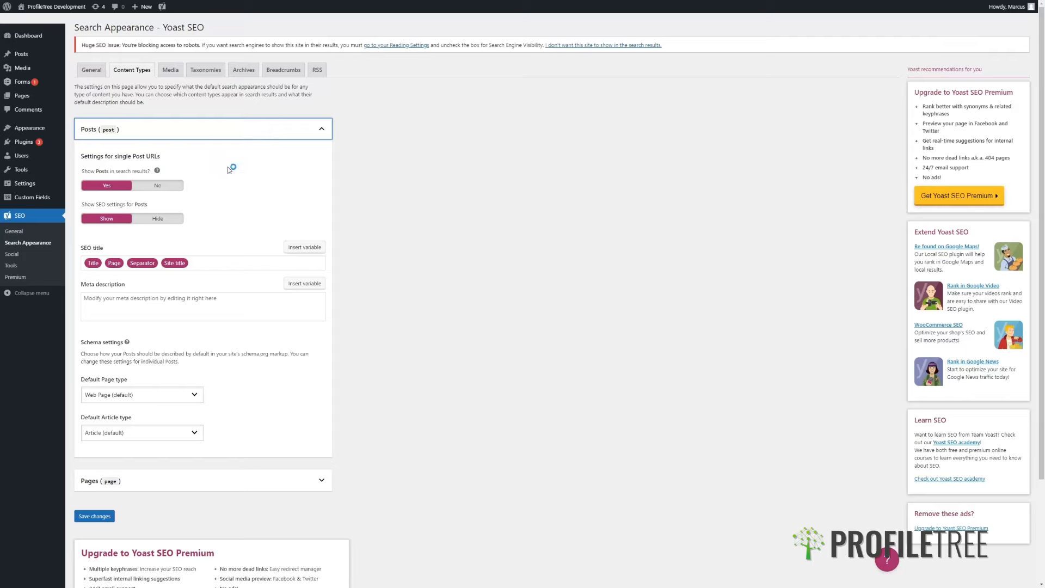
click(201, 136)
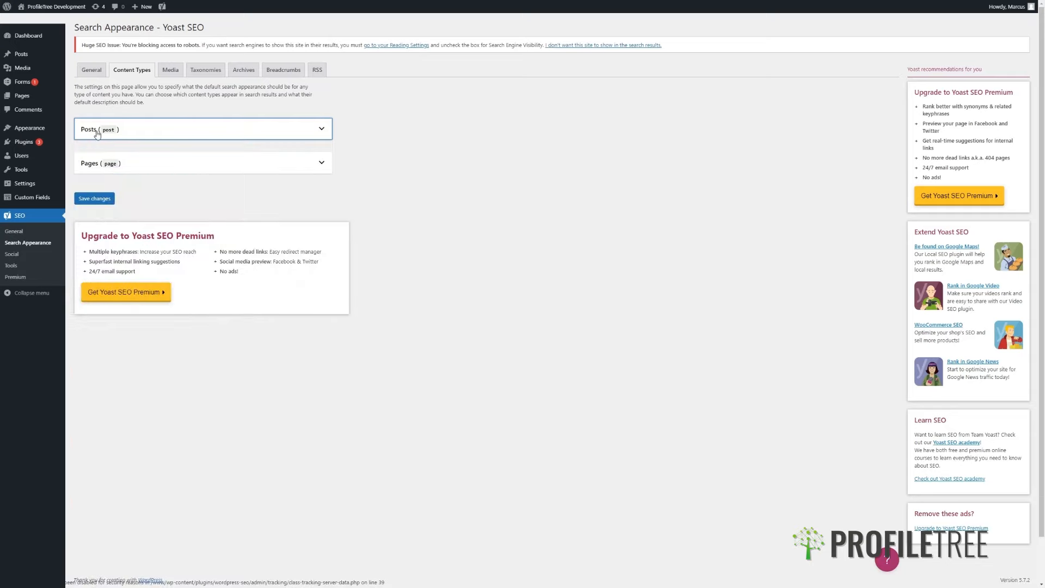
click(213, 133)
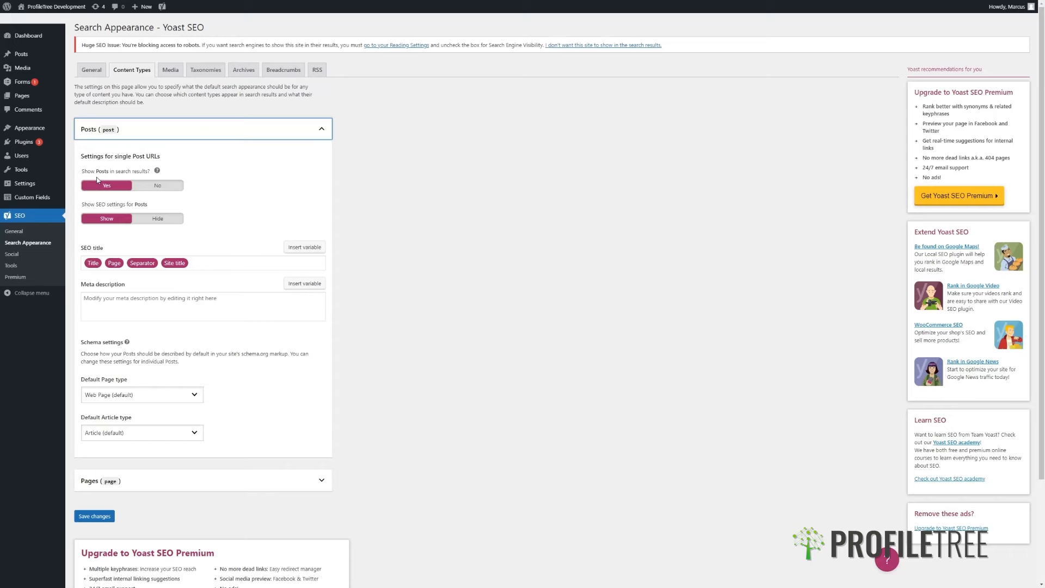
scroll(98, 179, down, 2)
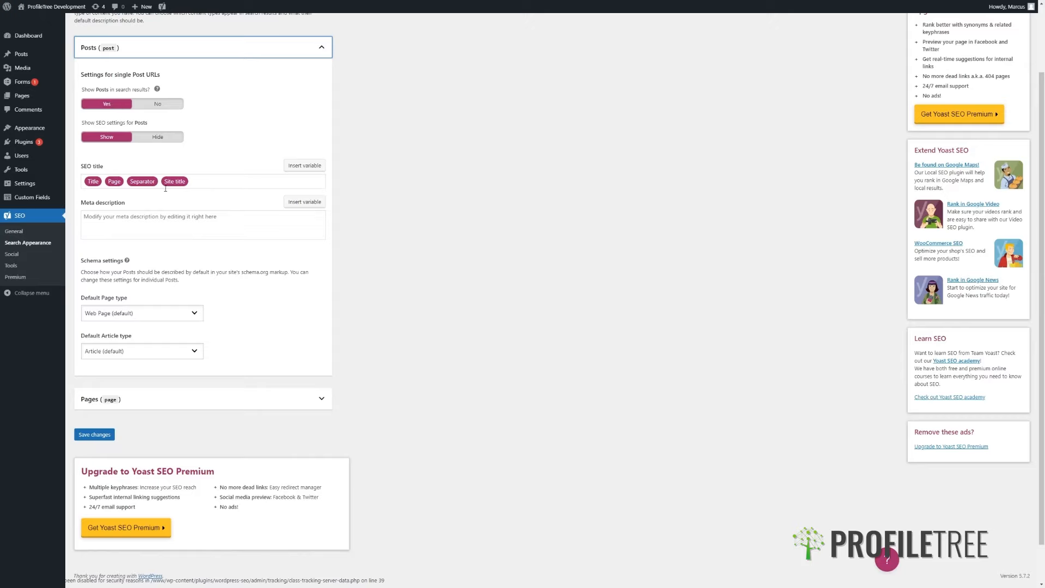
click(210, 402)
click(210, 402)
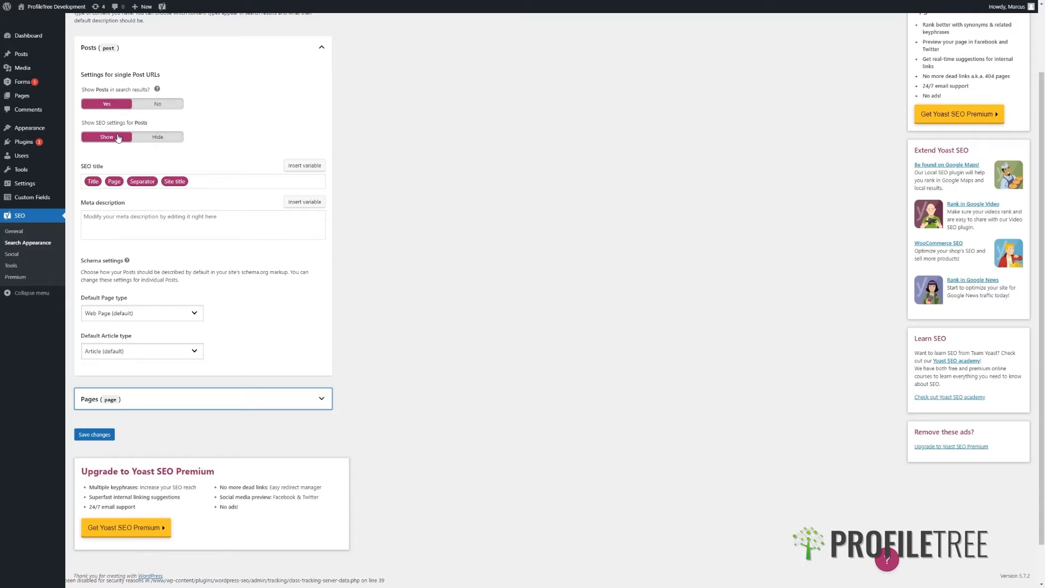
Step: Try adding text to the Posts SEO title and deleting content from it
click(236, 186)
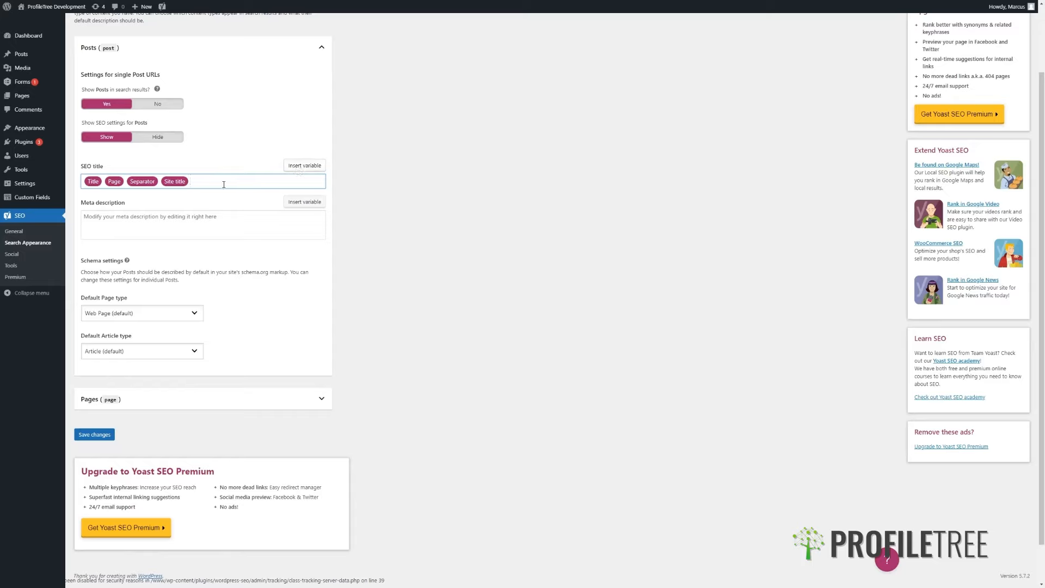
text(sd)
key(BackSpace)
key(BackSpace)
key(BackSpace)
key(BackSpace)
key(ctrl+z)
key(BackSpace)
key(BackSpace)
key(BackSpace)
Step: Try inserting the Primary category variable at the end of the Posts SEO title and remove it again
click(304, 166)
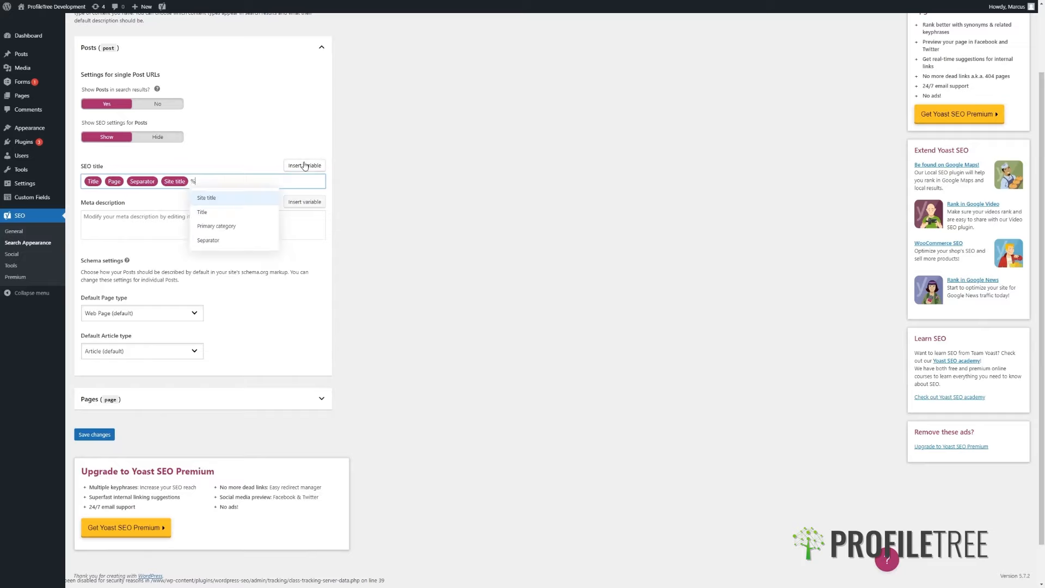
scroll(252, 218, down, 1)
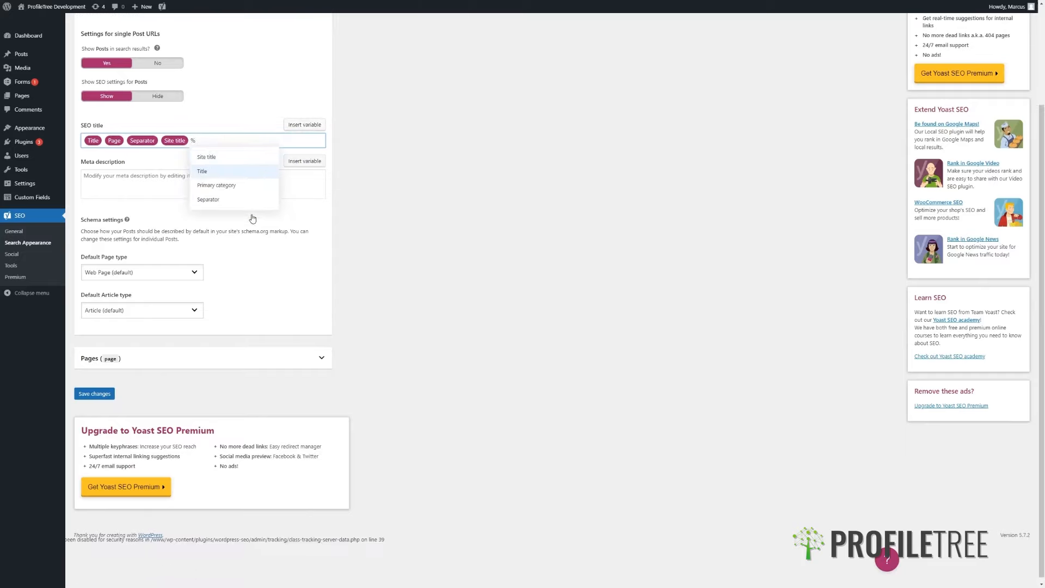
click(240, 185)
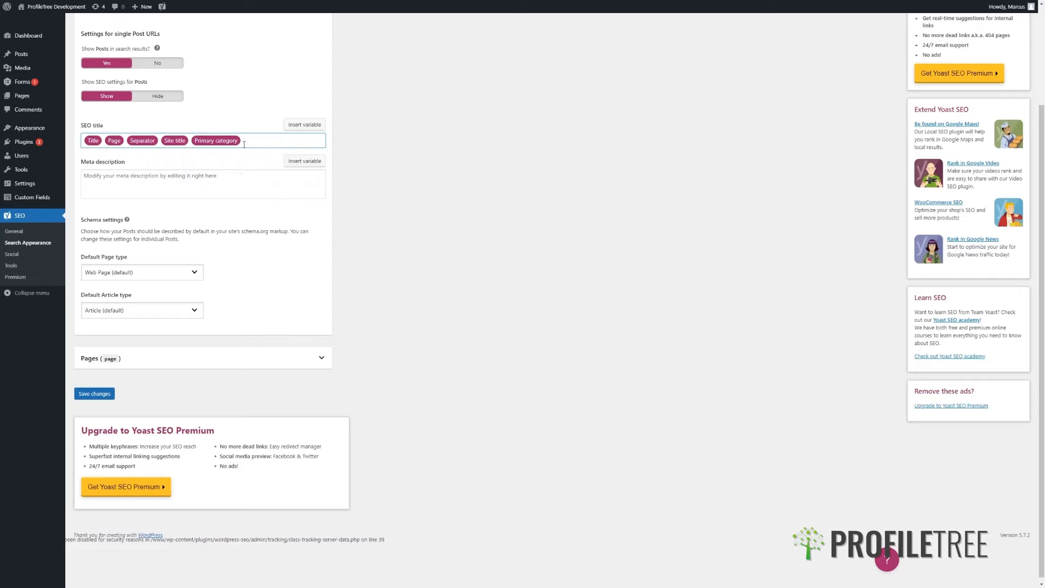
scroll(243, 144, up, 1)
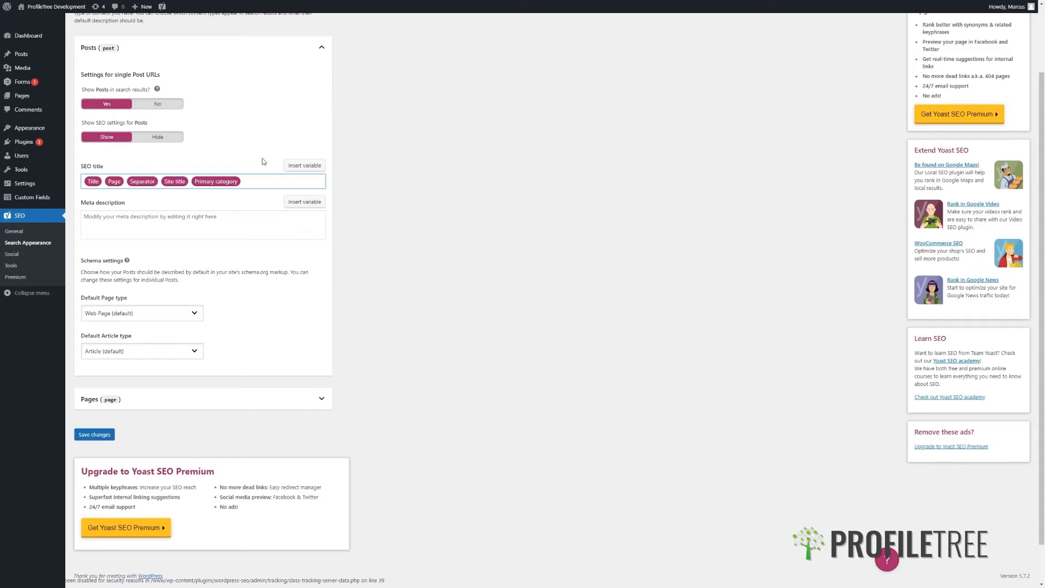
key(BackSpace)
Step: Check the variables available for the Posts meta description, leaving the field empty
click(263, 216)
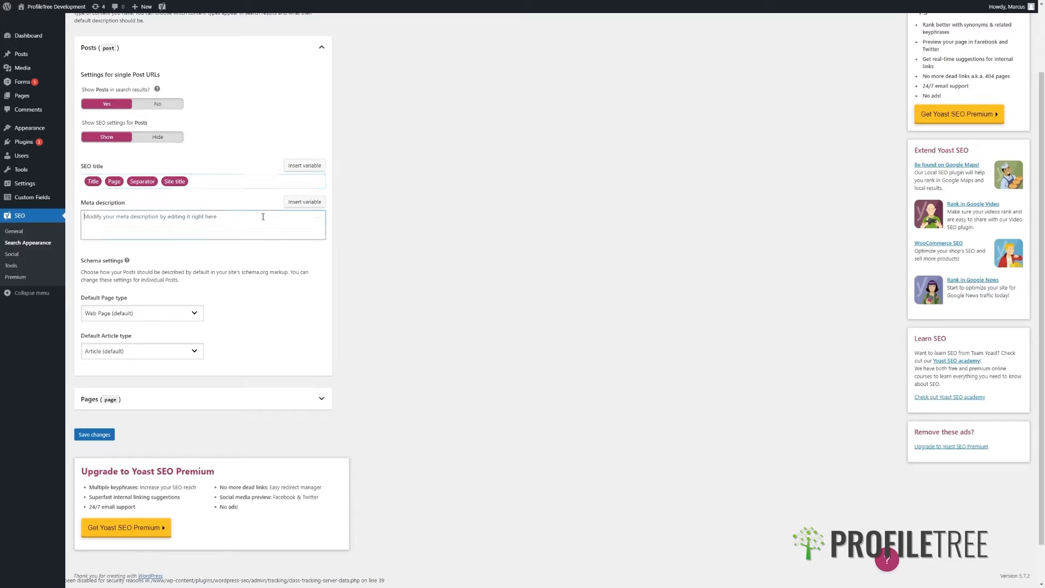
click(308, 204)
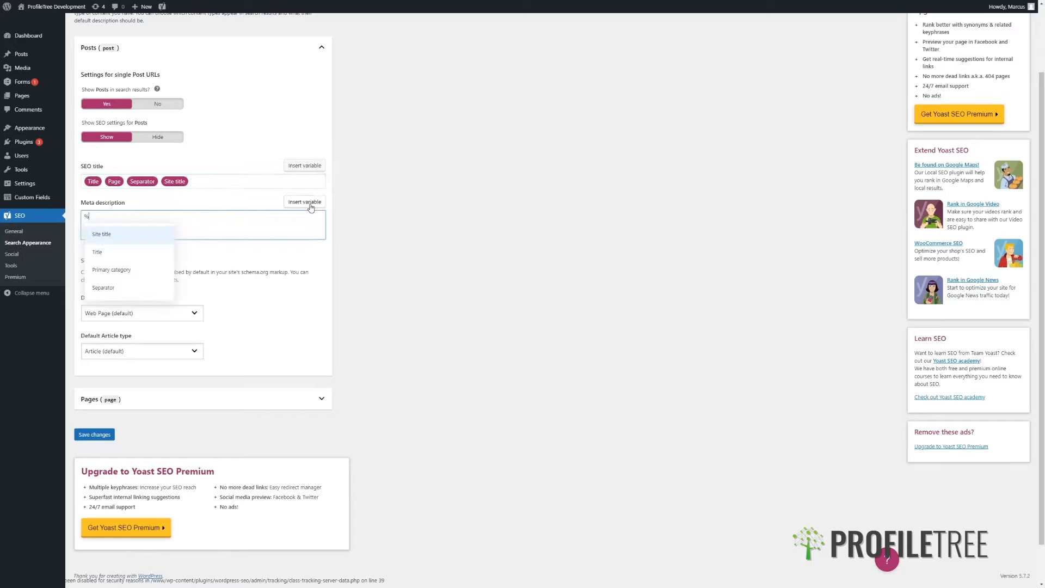
click(444, 235)
click(224, 219)
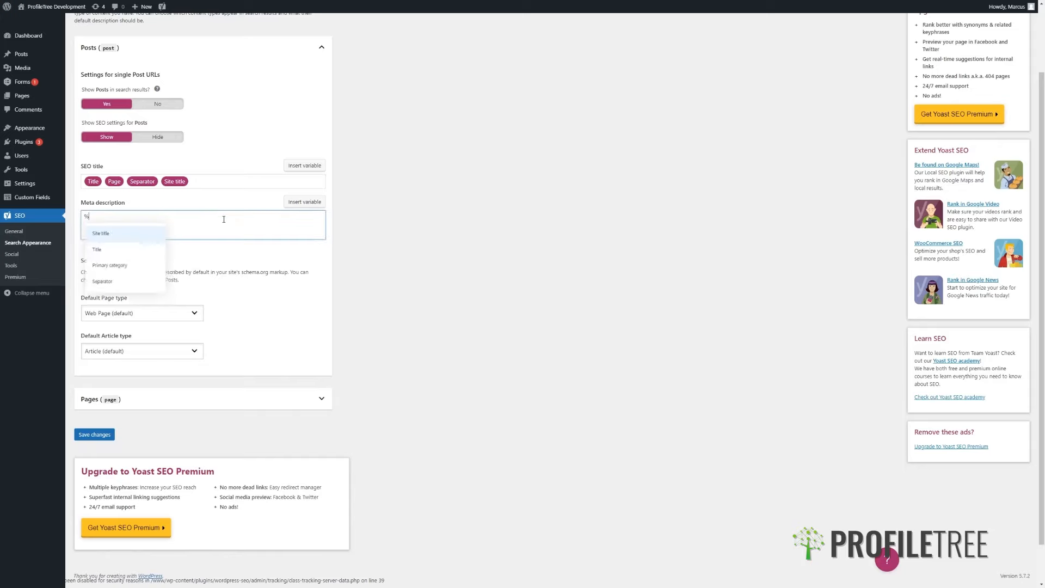
key(BackSpace)
click(389, 215)
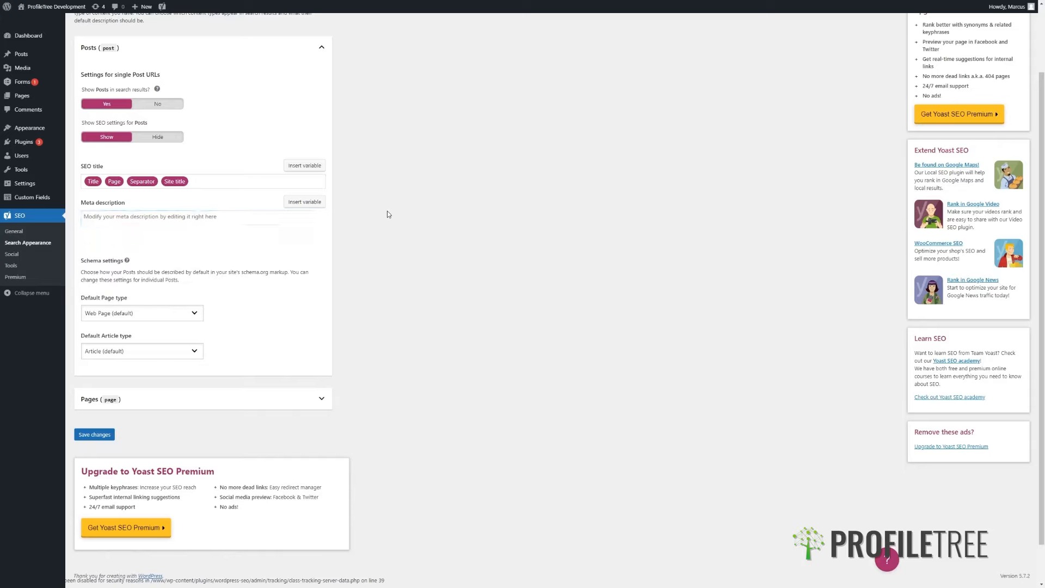
click(303, 211)
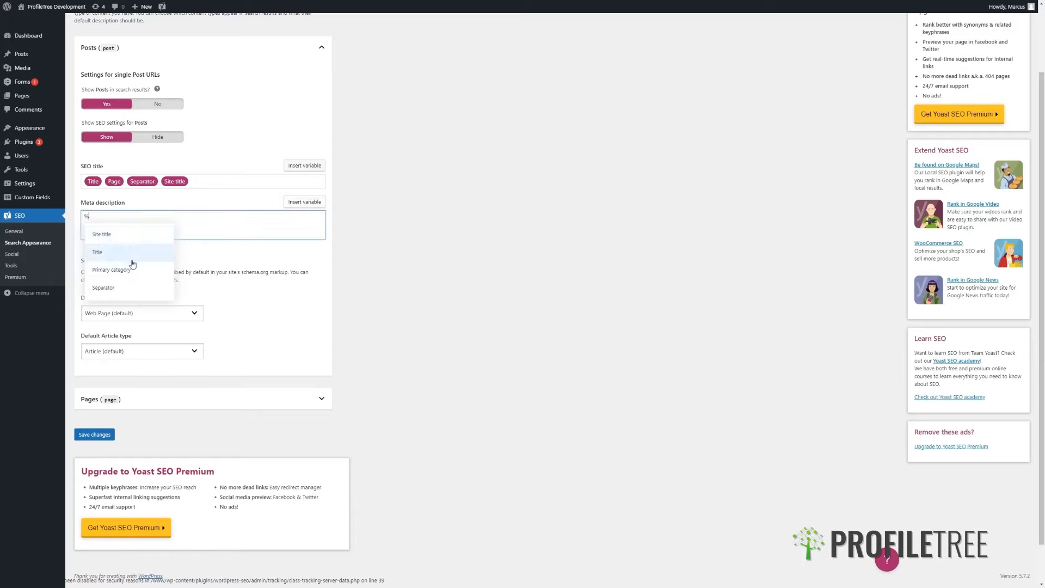
click(402, 234)
click(184, 225)
key(BackSpace)
click(391, 224)
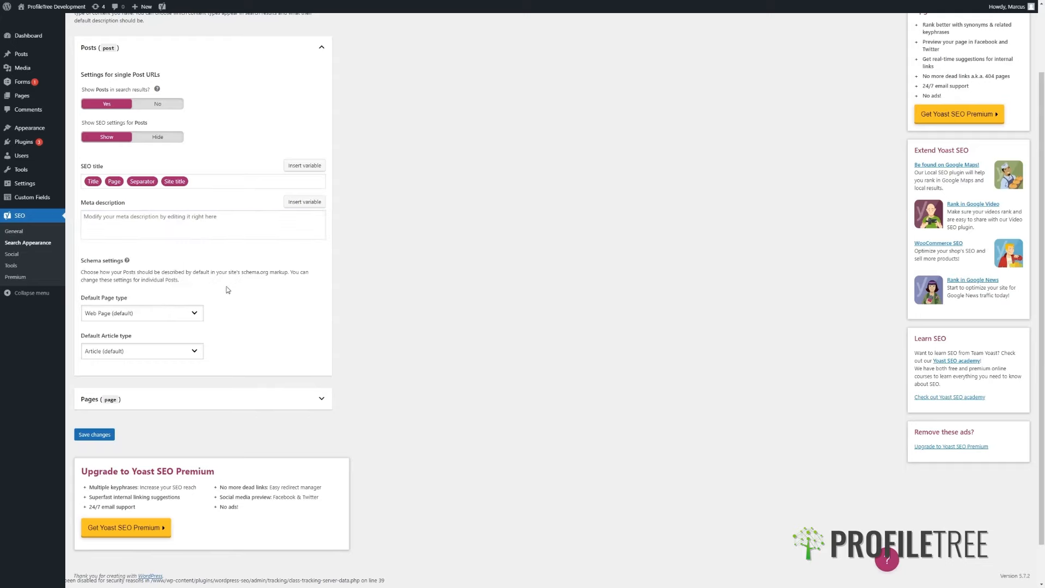
Step: Look through the Default Page type and Default Article type options for Posts, keeping the default choices
click(156, 313)
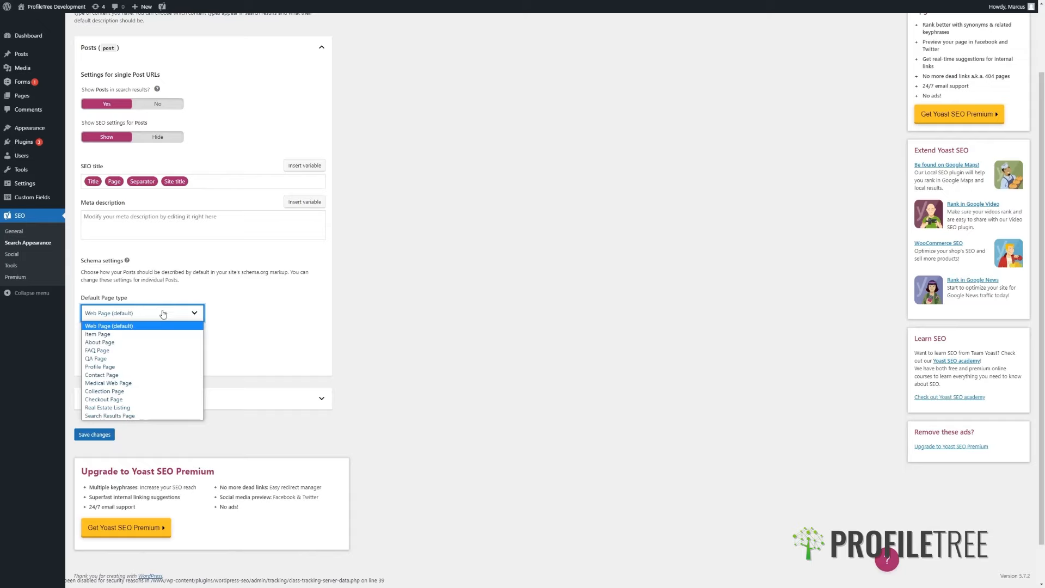
click(238, 311)
click(168, 351)
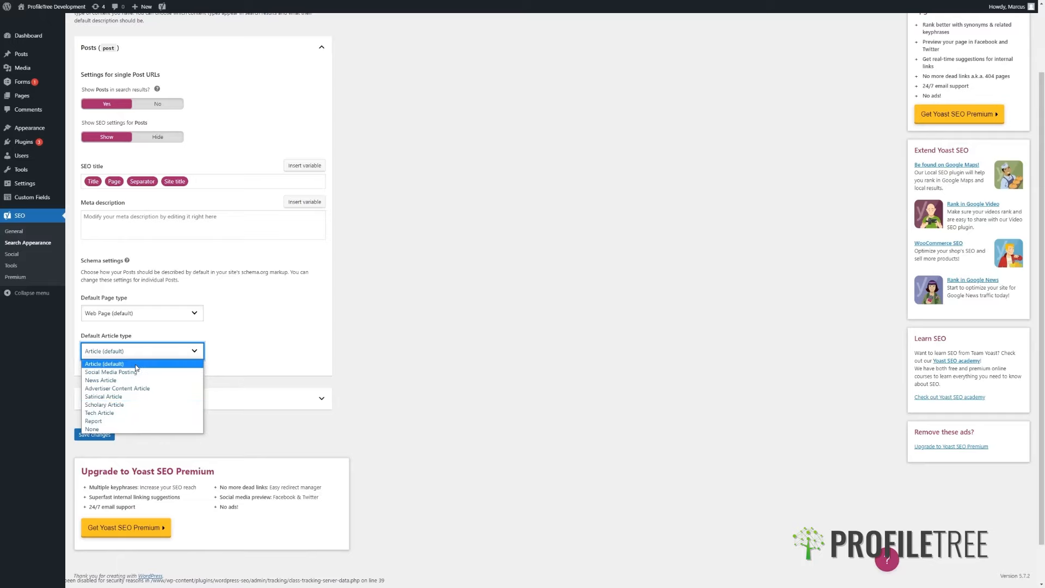
click(277, 325)
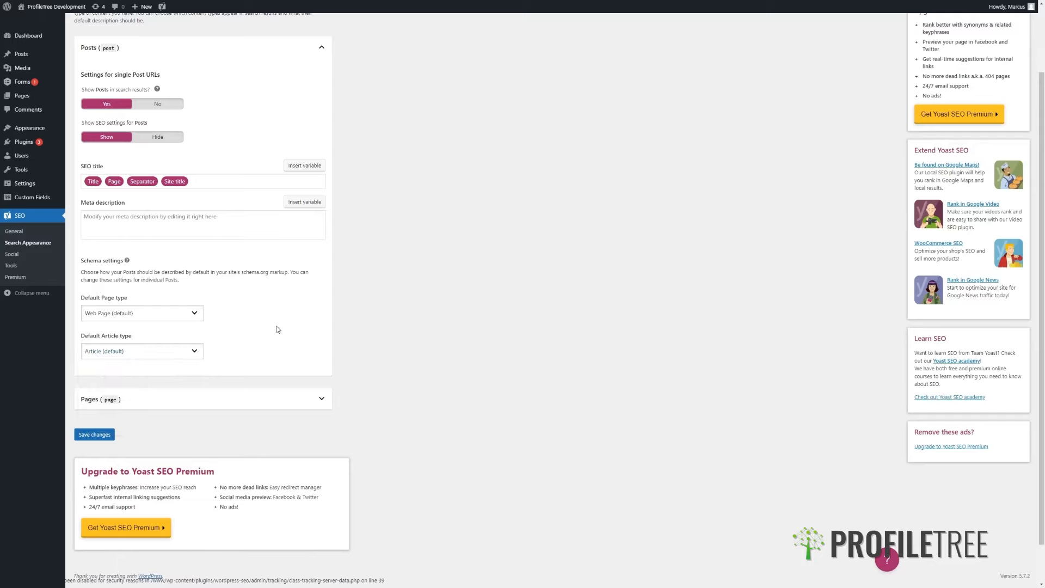
Step: Review the Pages content type settings and the Media setting for redirecting attachment URLs
click(233, 403)
scroll(239, 381, down, 5)
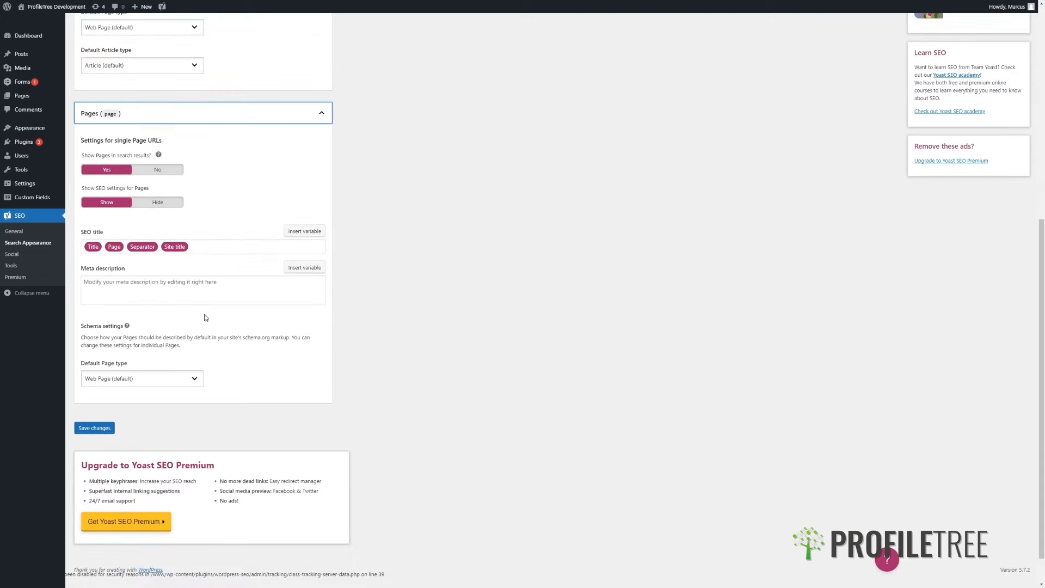
scroll(205, 320, down, 1)
scroll(221, 329, up, 8)
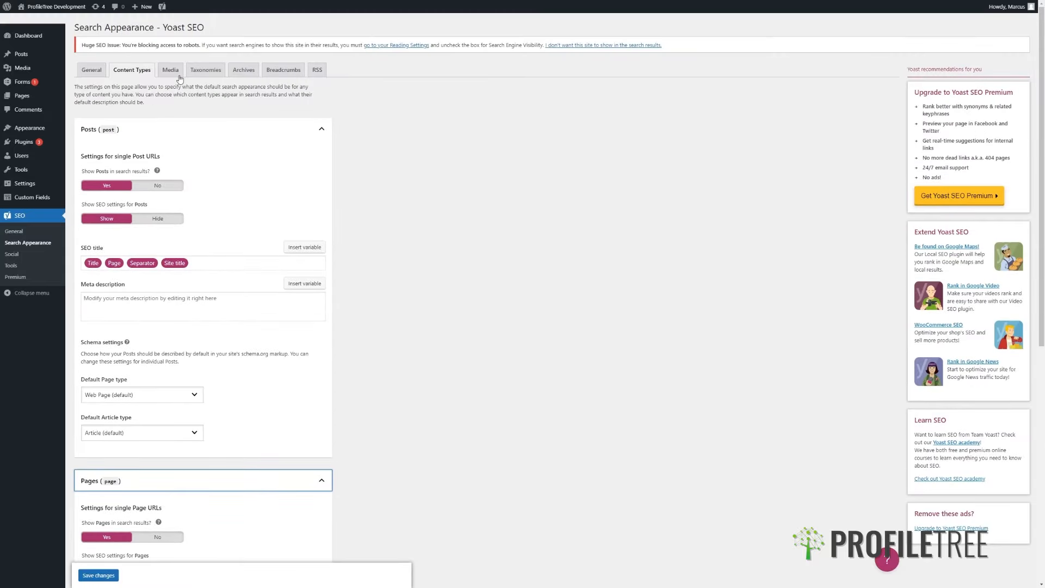
click(180, 79)
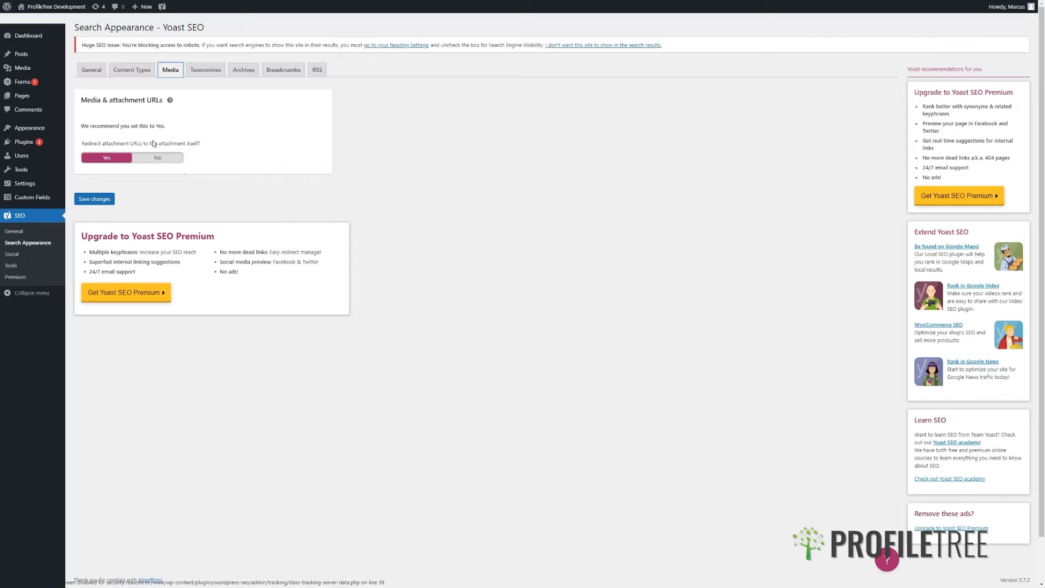
click(202, 112)
Step: Open the Taxonomies search appearance settings and review the Categories and Tags sections, including their SEO title and meta description
click(201, 77)
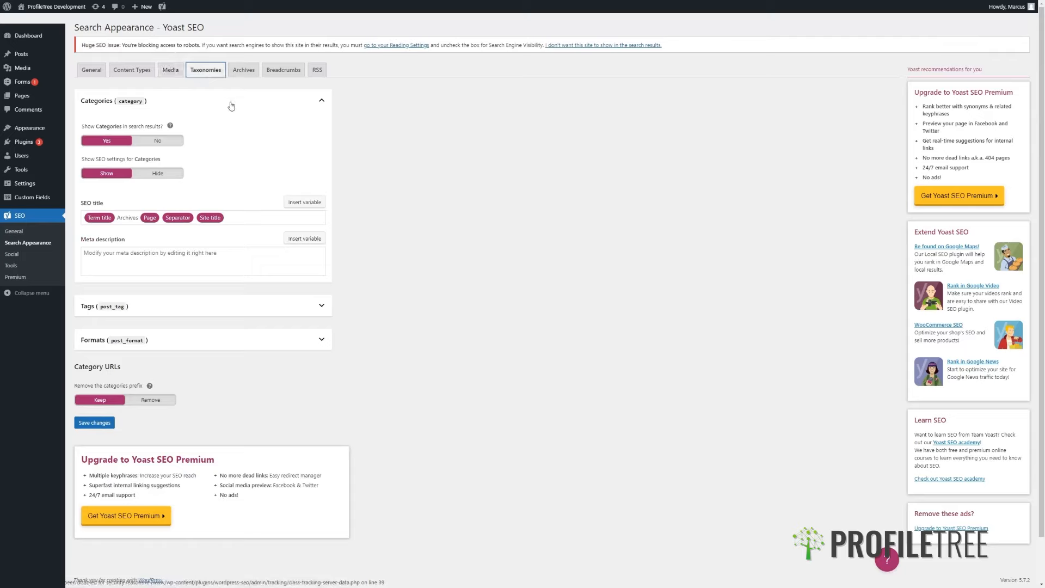
click(228, 309)
click(228, 309)
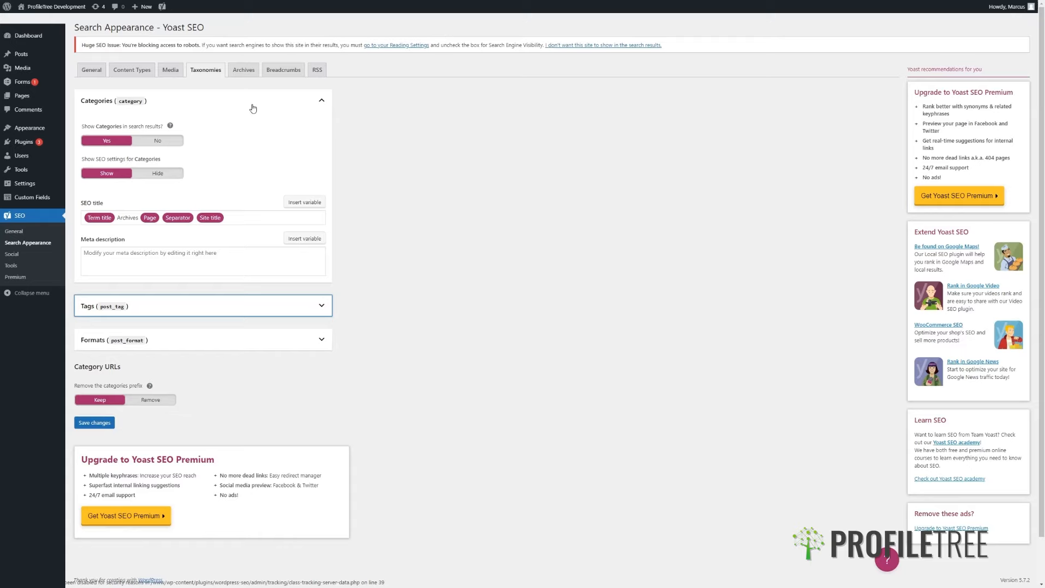
click(227, 309)
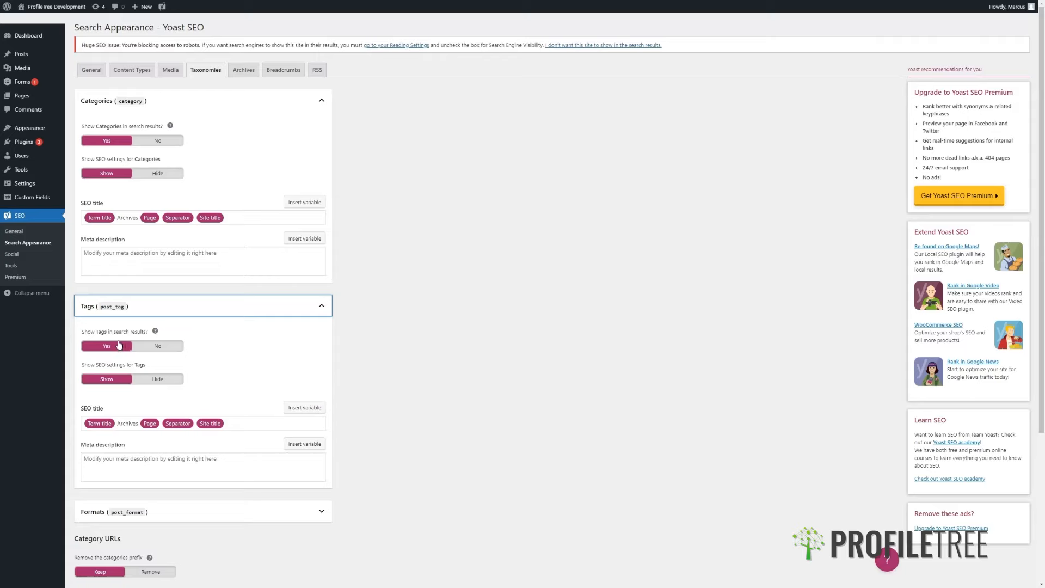
click(257, 217)
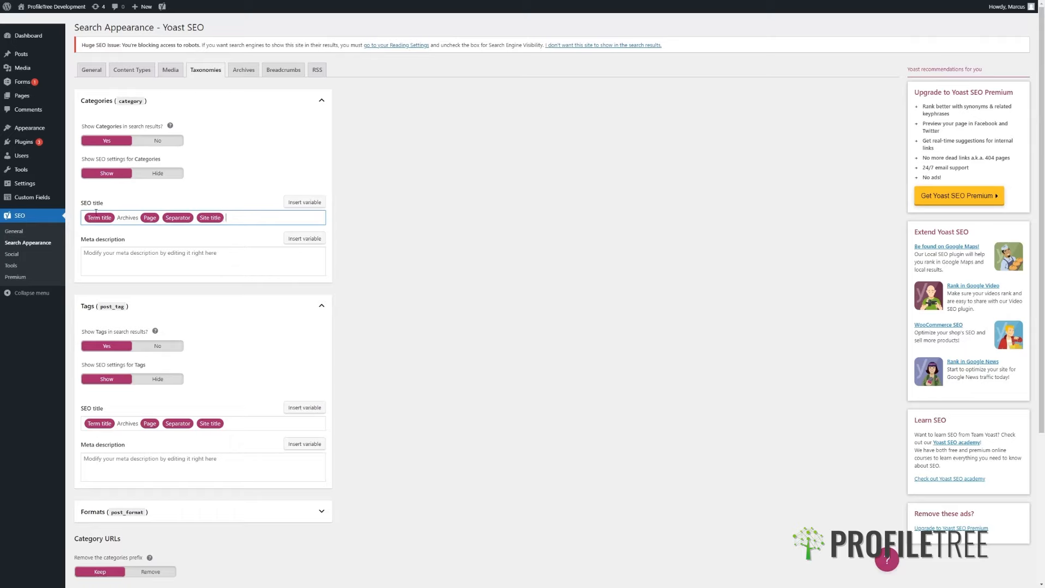
click(148, 256)
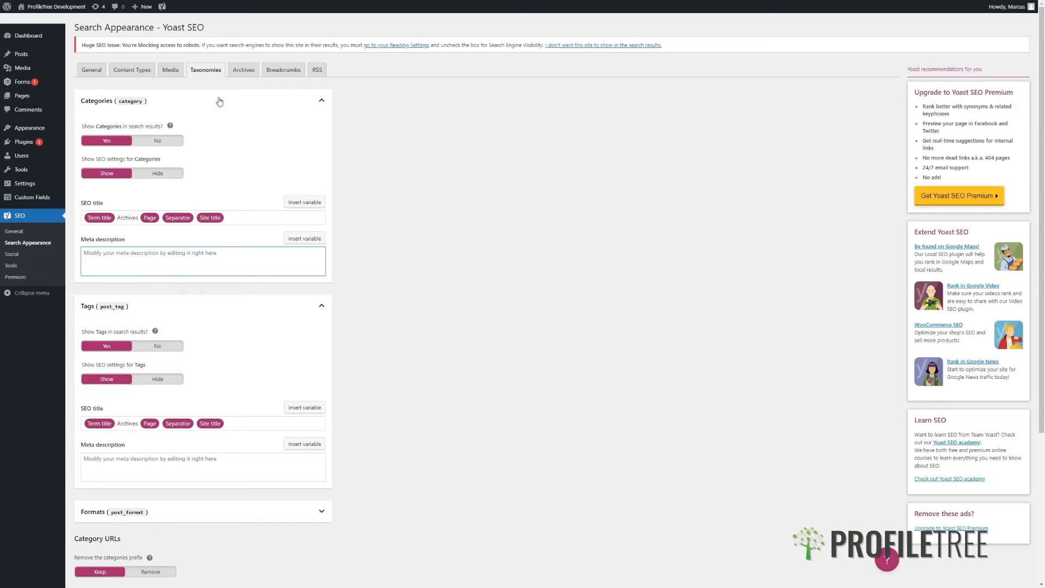
Step: Open the Archives search appearance settings and review the author archives, date archives and Special Pages sections
click(242, 69)
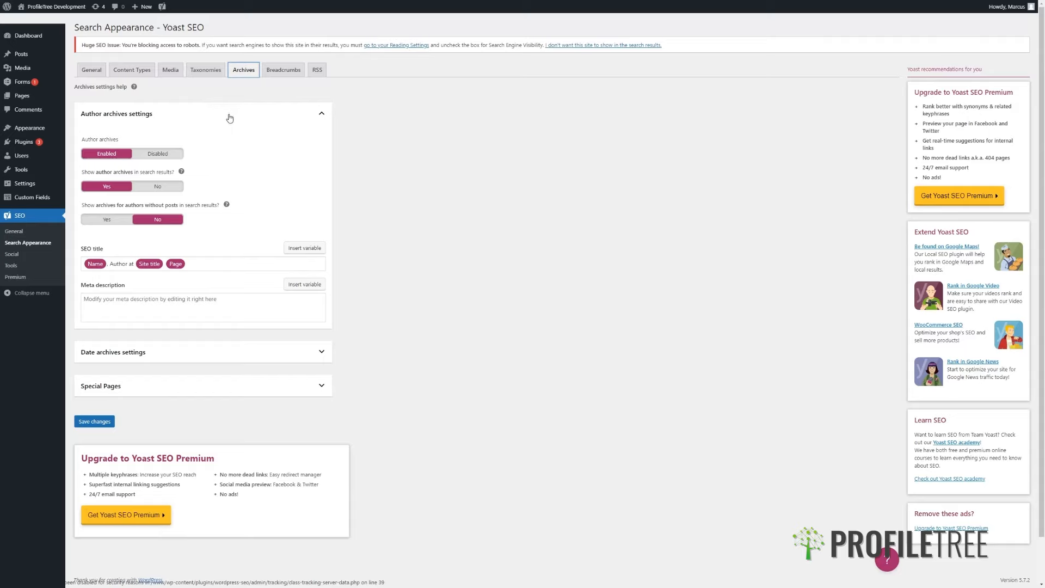
click(194, 387)
click(199, 349)
scroll(203, 336, down, 3)
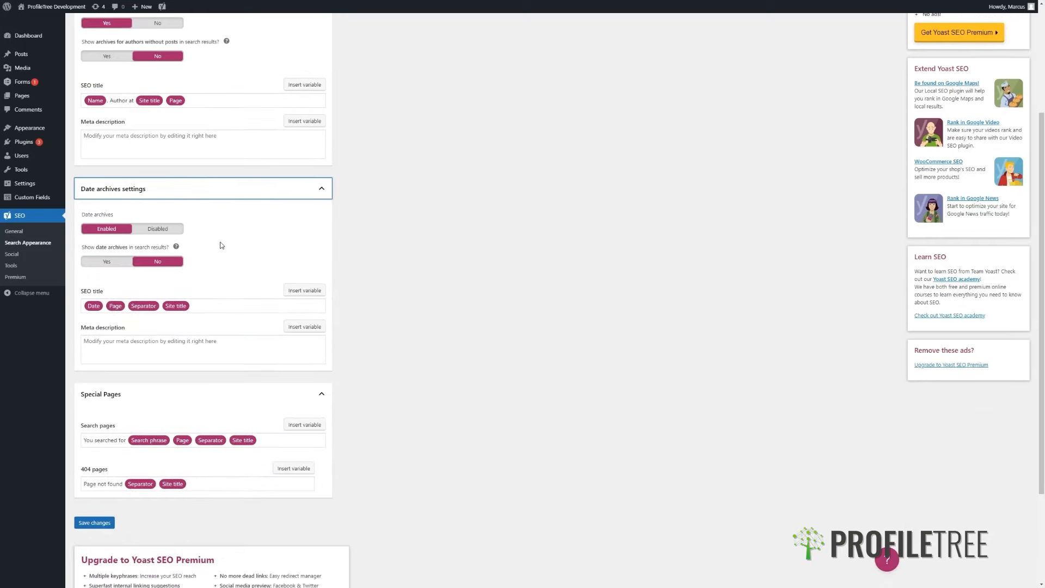
scroll(222, 246, down, 3)
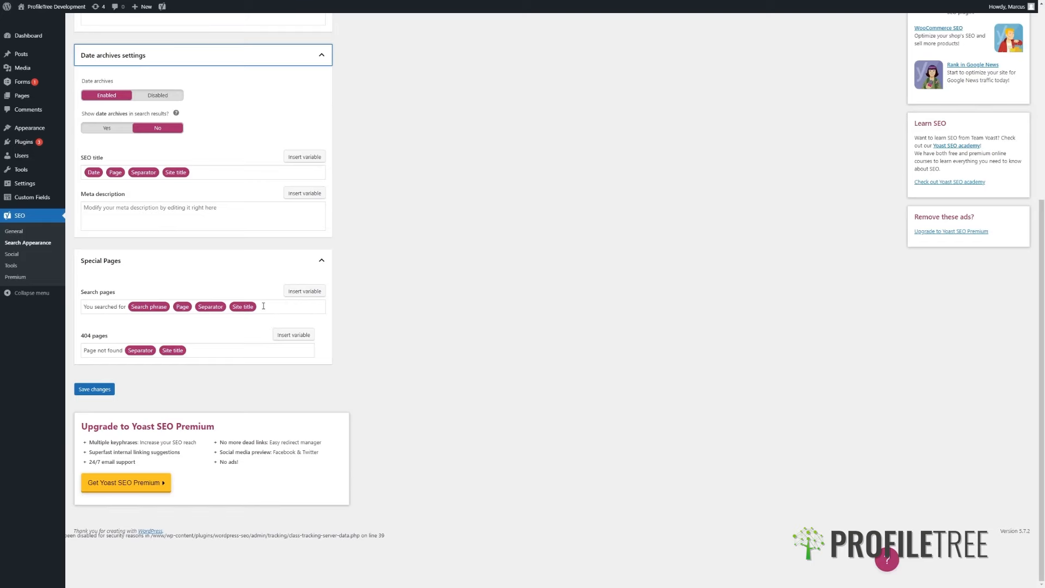
scroll(207, 353, up, 6)
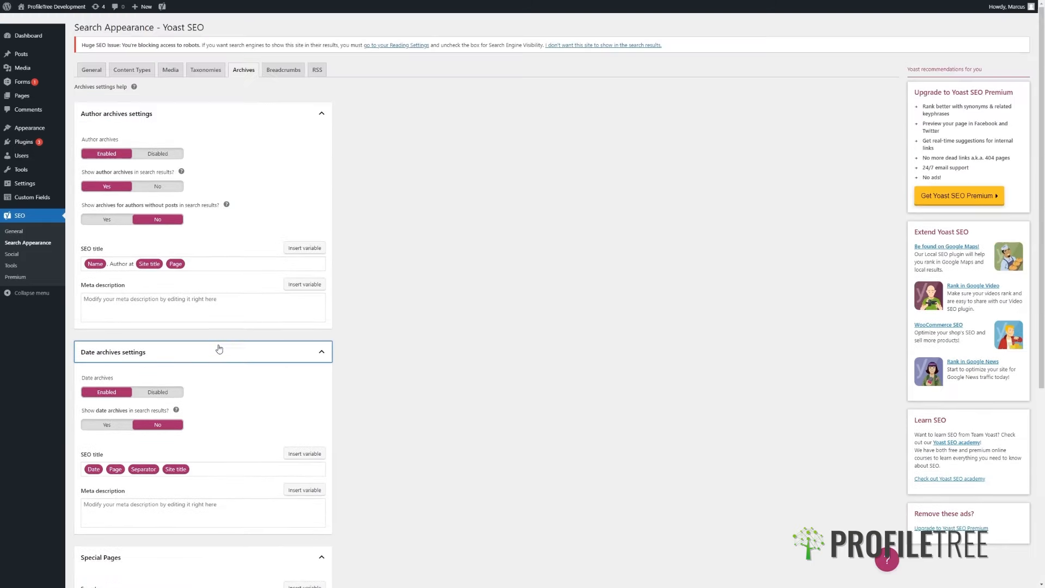
Step: Open the Breadcrumbs settings and examine the separator, homepage anchor text, prefix and 404 page fields
click(276, 72)
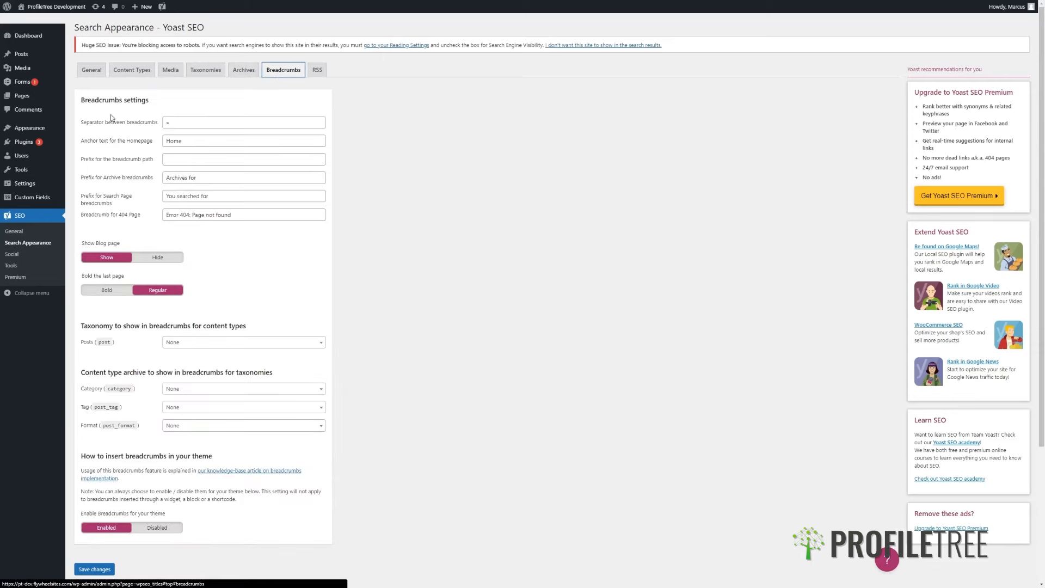
click(185, 122)
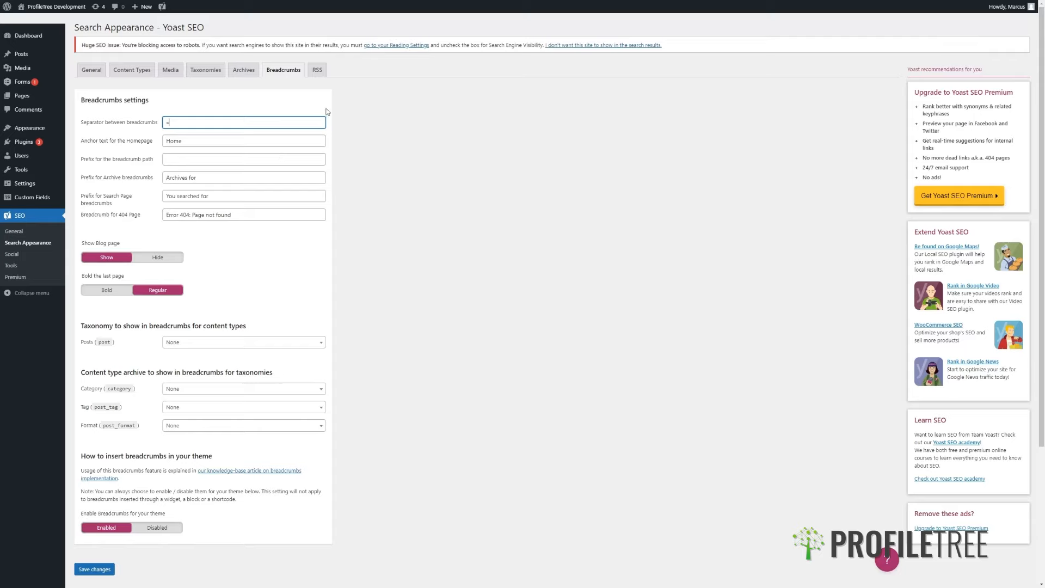
click(216, 141)
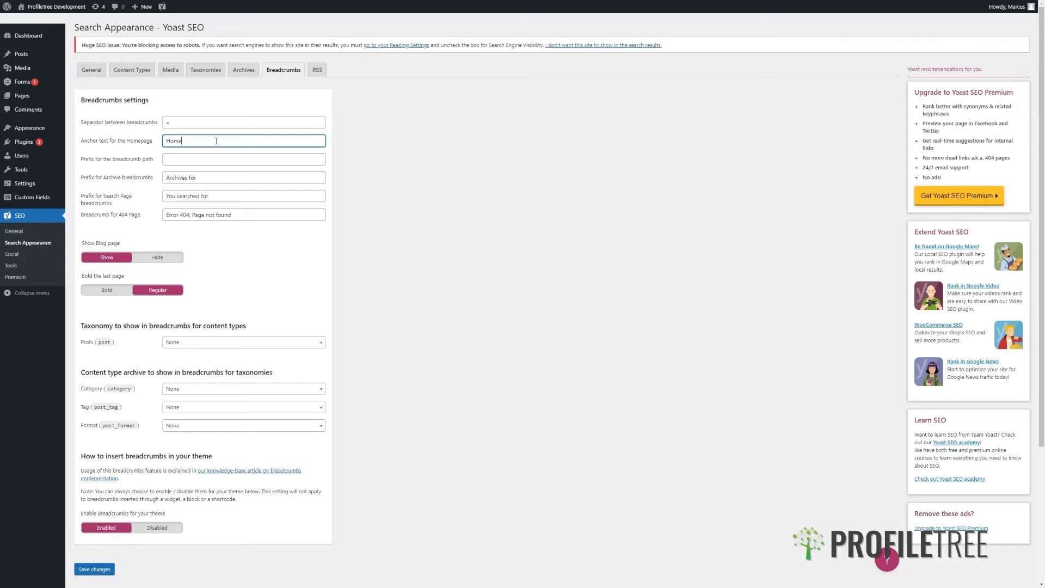
click(214, 159)
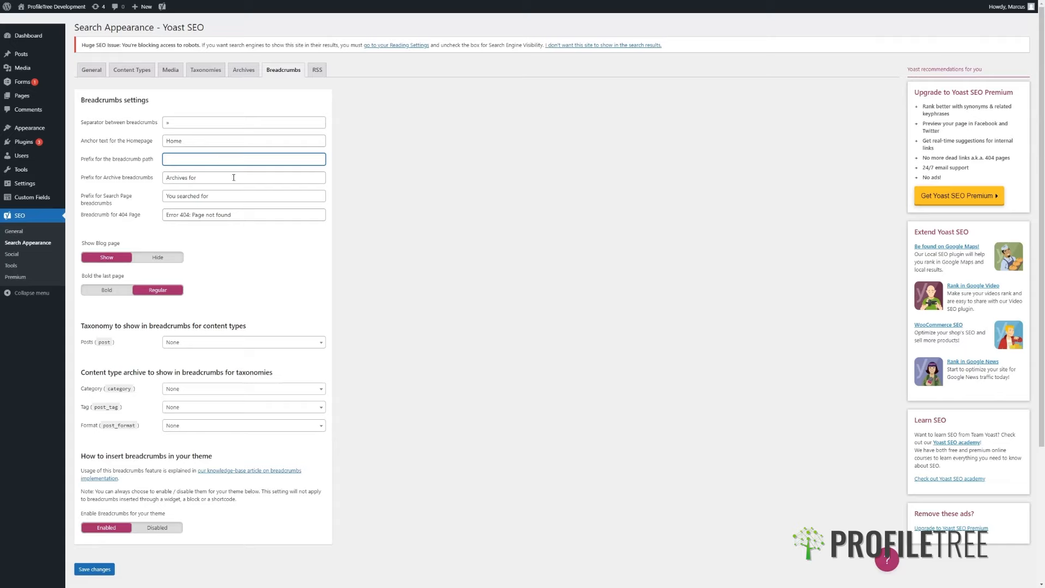
click(233, 177)
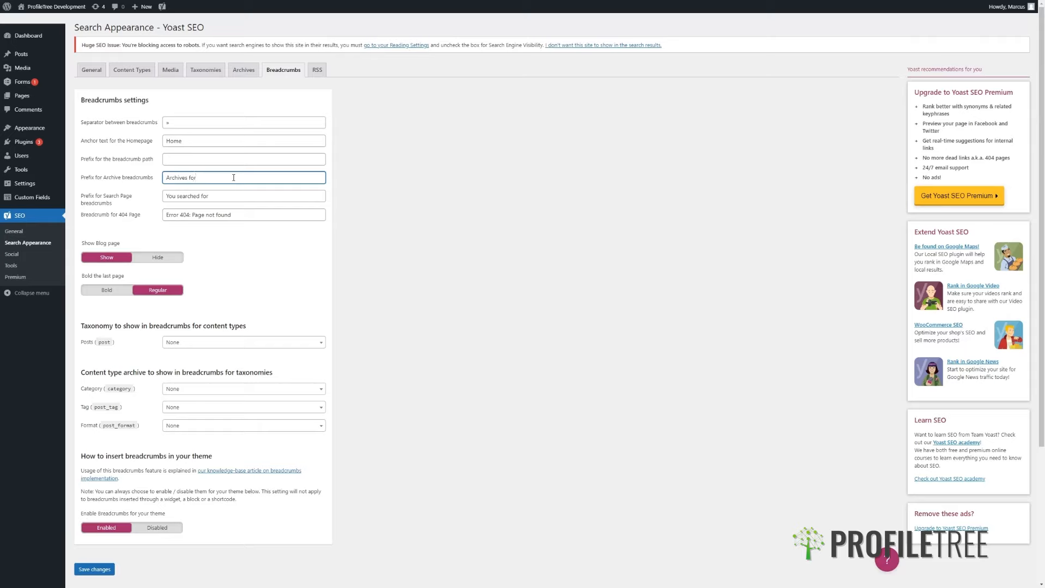
click(254, 215)
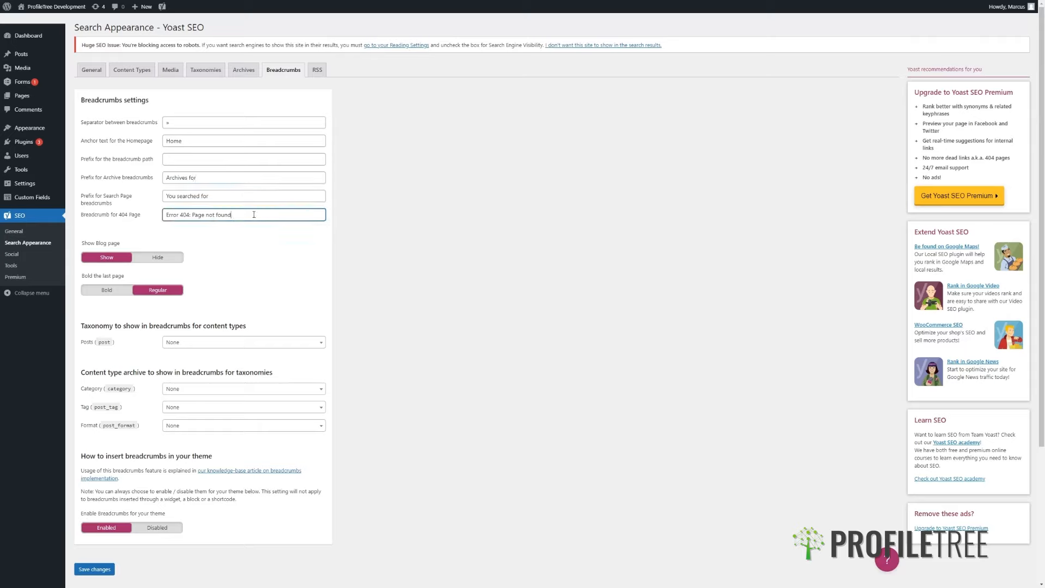
click(245, 195)
click(237, 178)
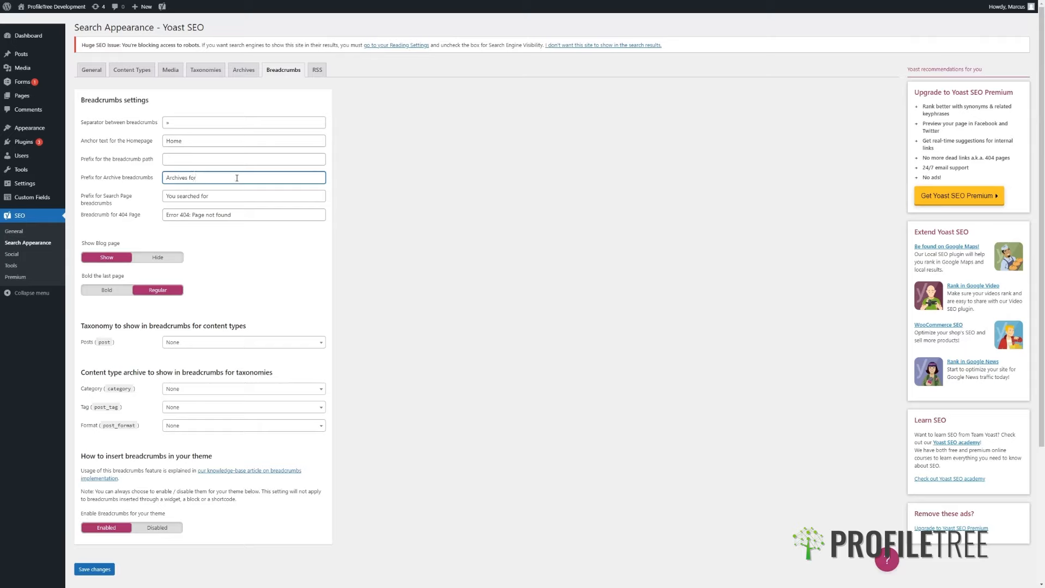
click(248, 194)
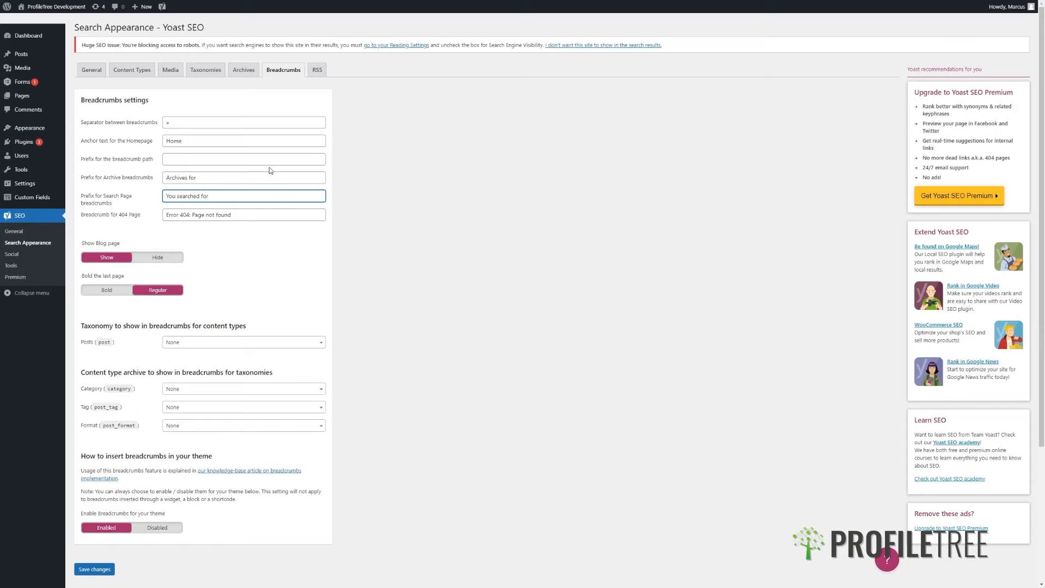
Step: Look at the Google search results for profiletree and return to the Yoast SEO Breadcrumbs settings
click(340, 7)
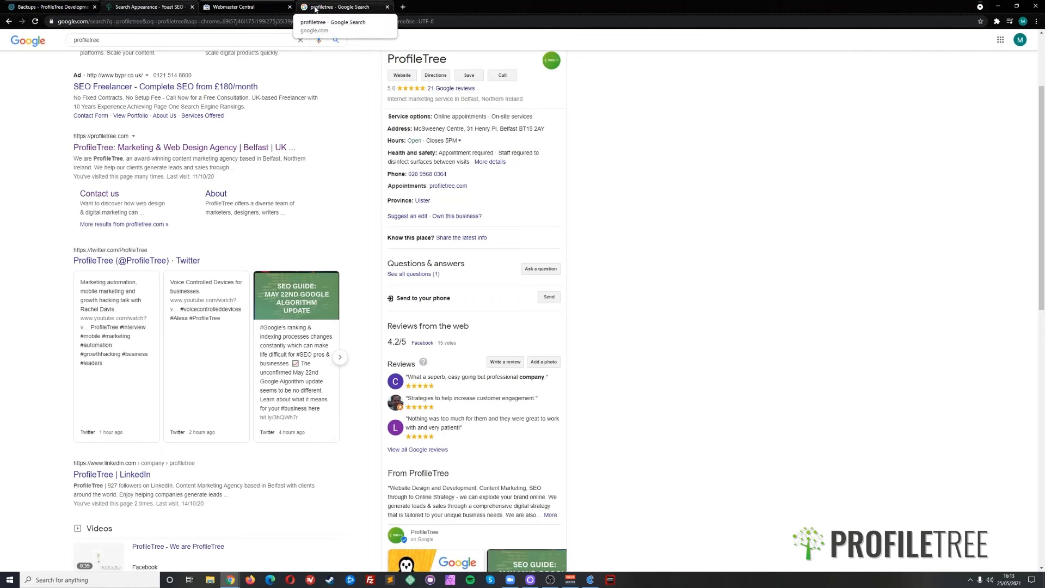
click(161, 8)
click(342, 235)
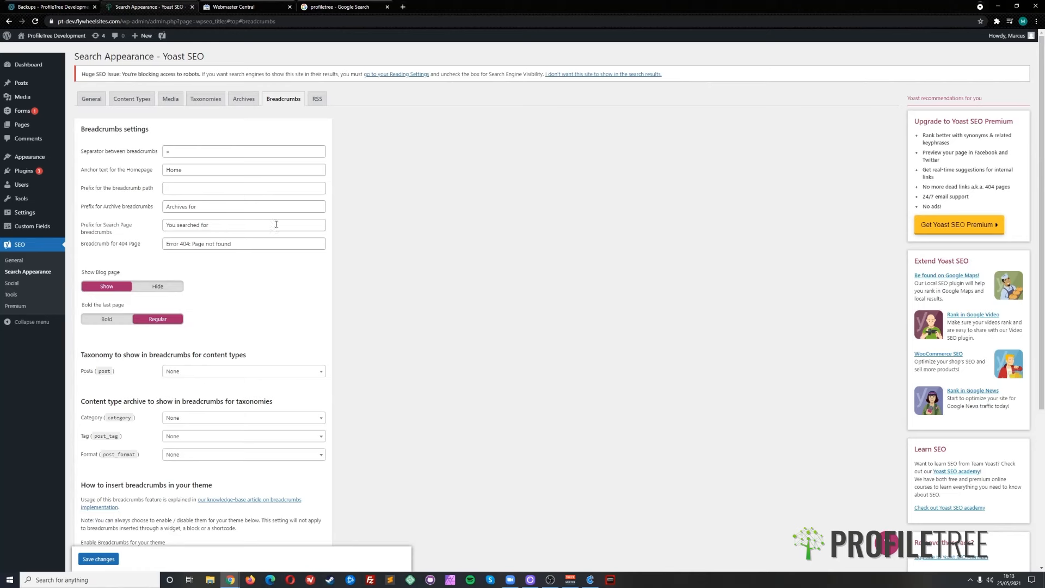
Step: Switch the browser to full screen and review the Show Blog page and Bold the last page breadcrumb options
key(F11)
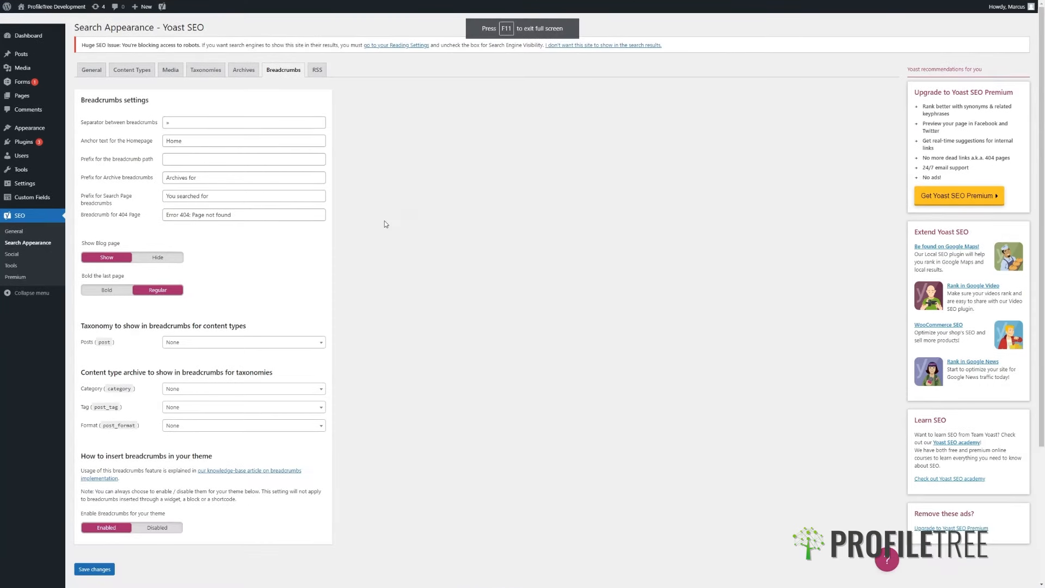
scroll(375, 221, down, 2)
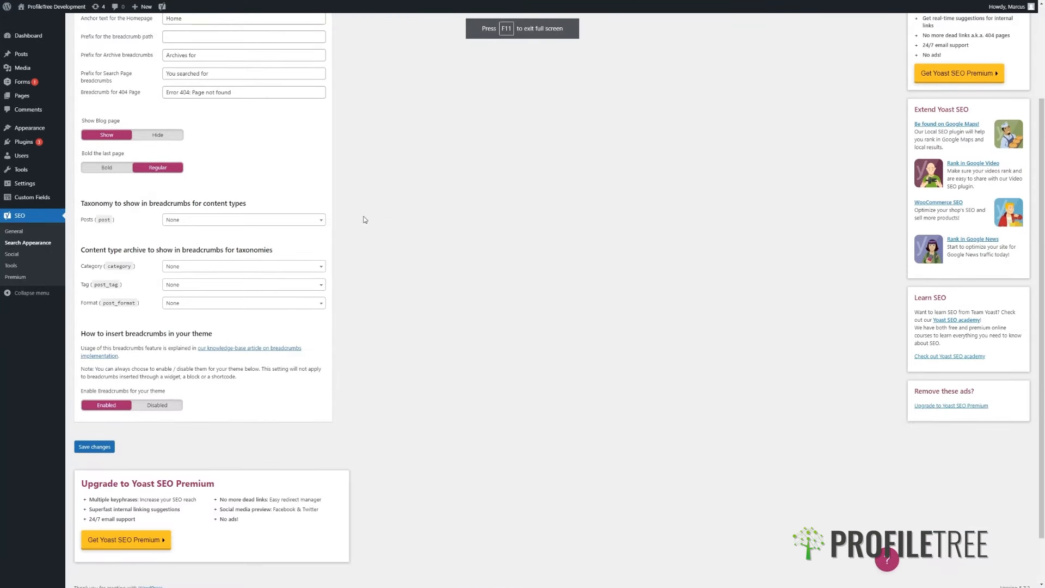
scroll(365, 219, down, 1)
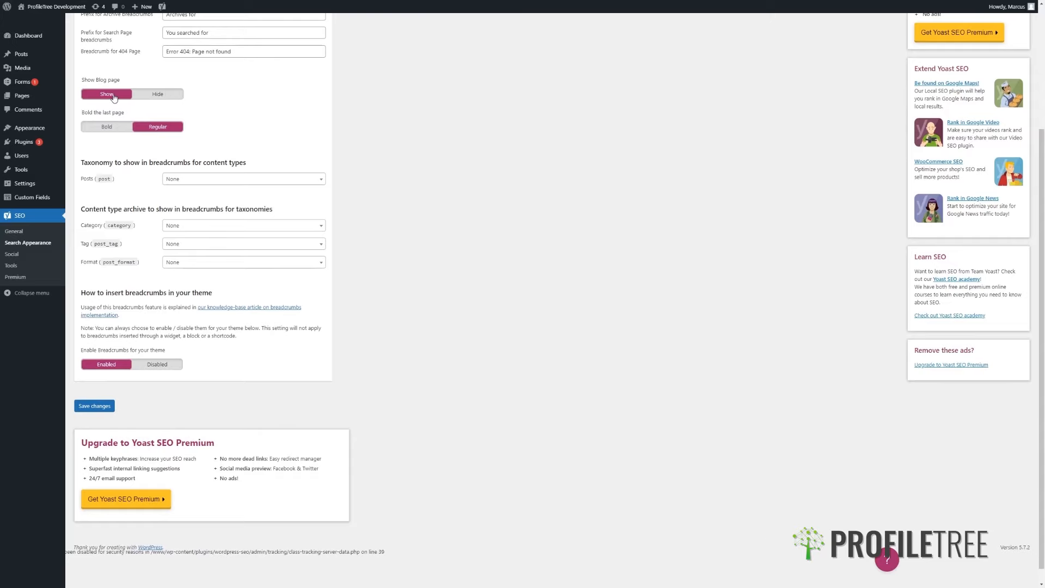
scroll(185, 133, down, 1)
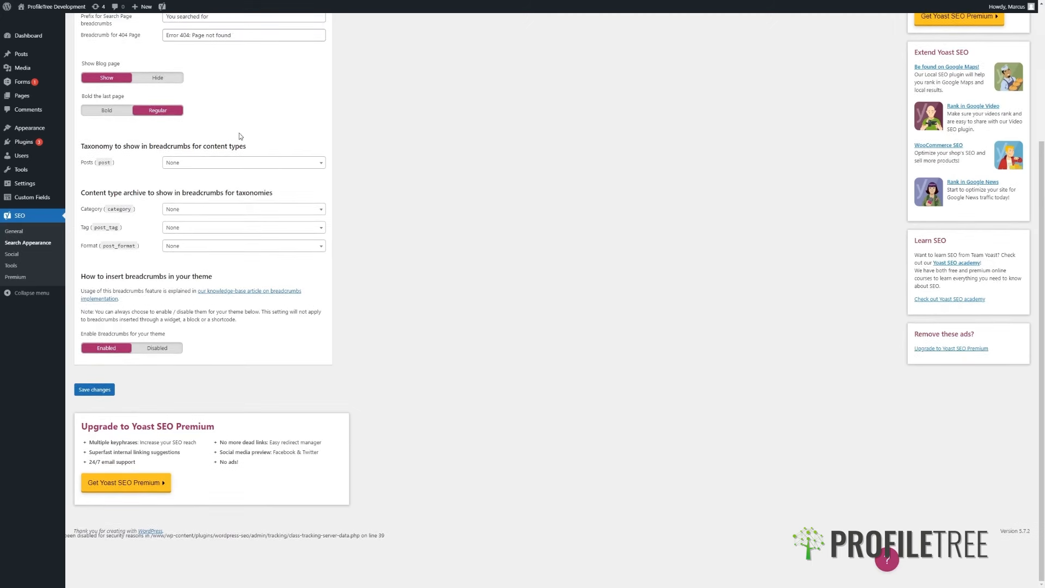
Step: Examine the taxonomy choices for posts and the content type archive choices for categories, tags and formats in the breadcrumbs
click(270, 164)
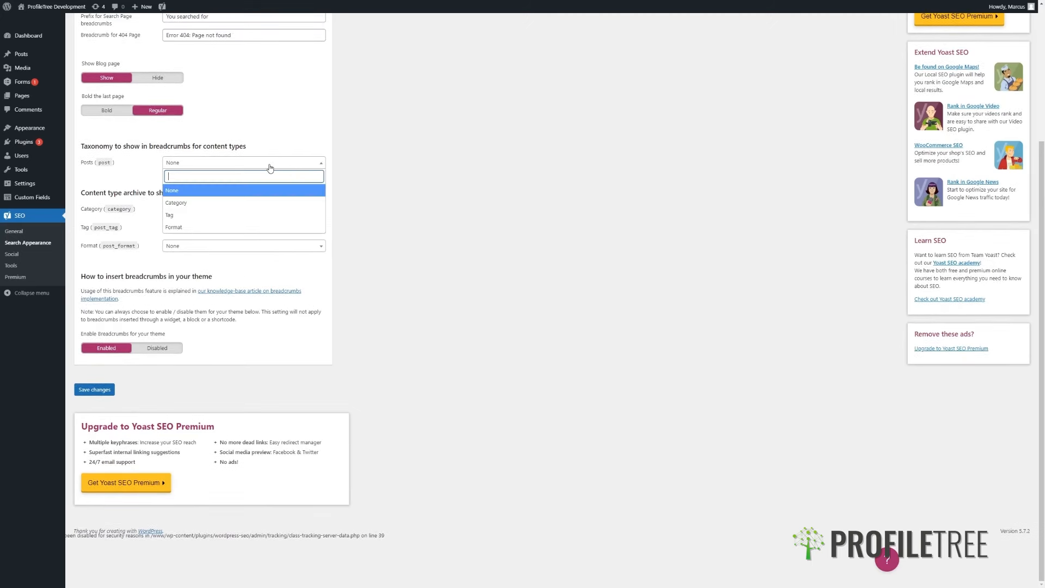
click(290, 147)
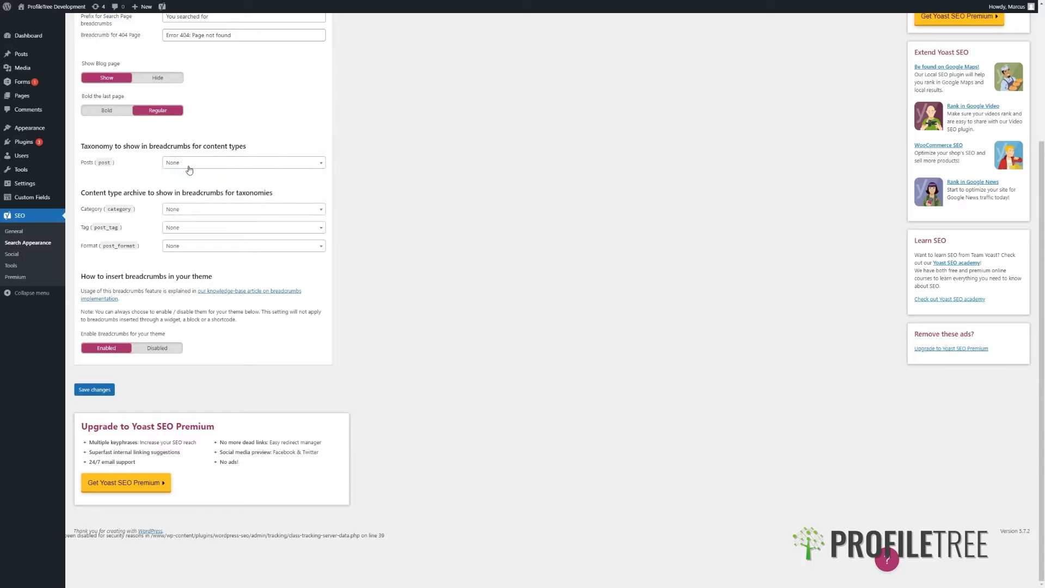
click(225, 248)
click(225, 248)
click(221, 231)
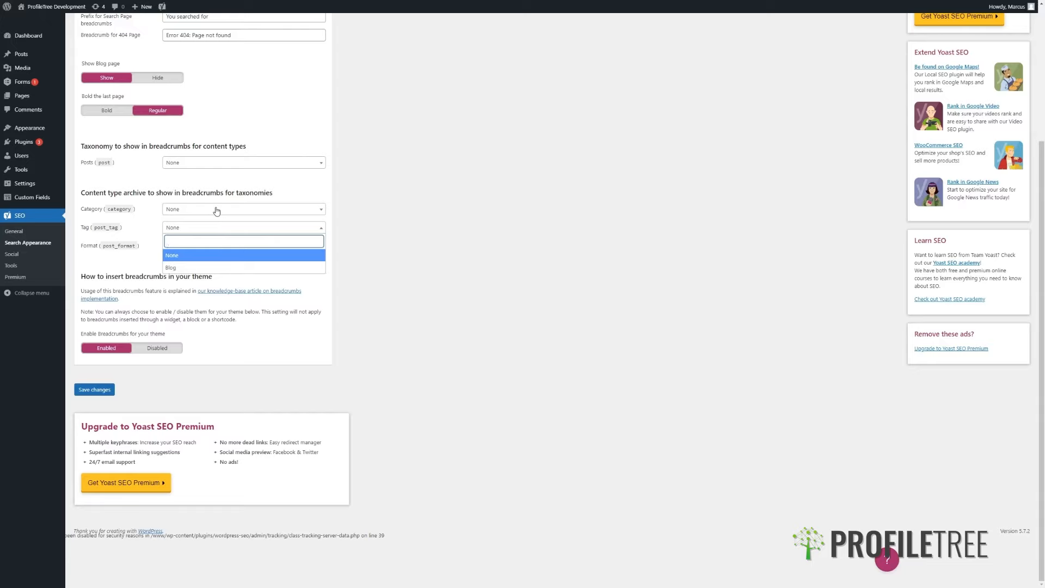
click(216, 211)
click(269, 131)
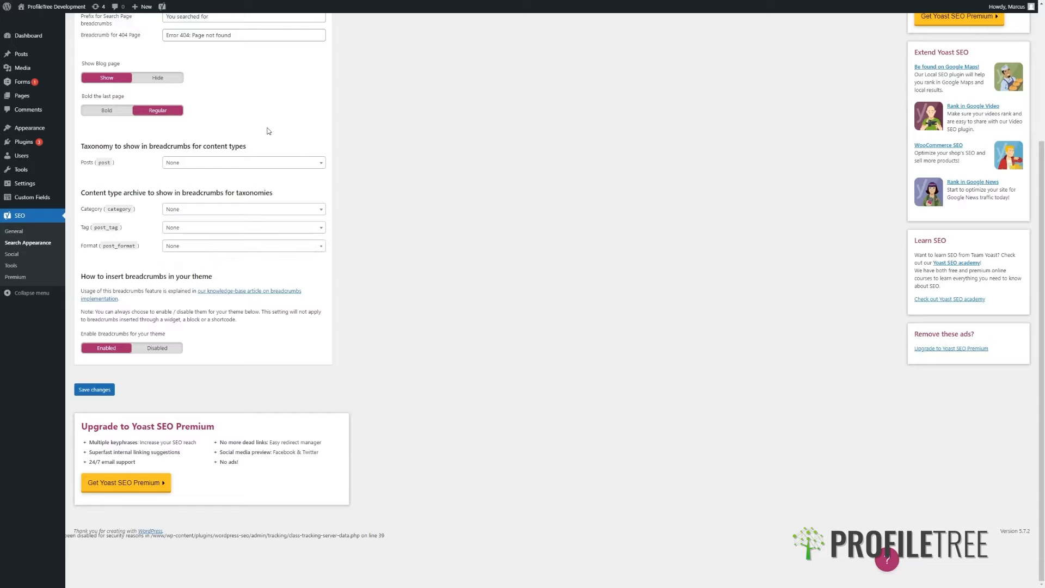
Step: Open the RSS search appearance settings, read the feature's help text and examine the content fields before and after each post
scroll(205, 291, up, 4)
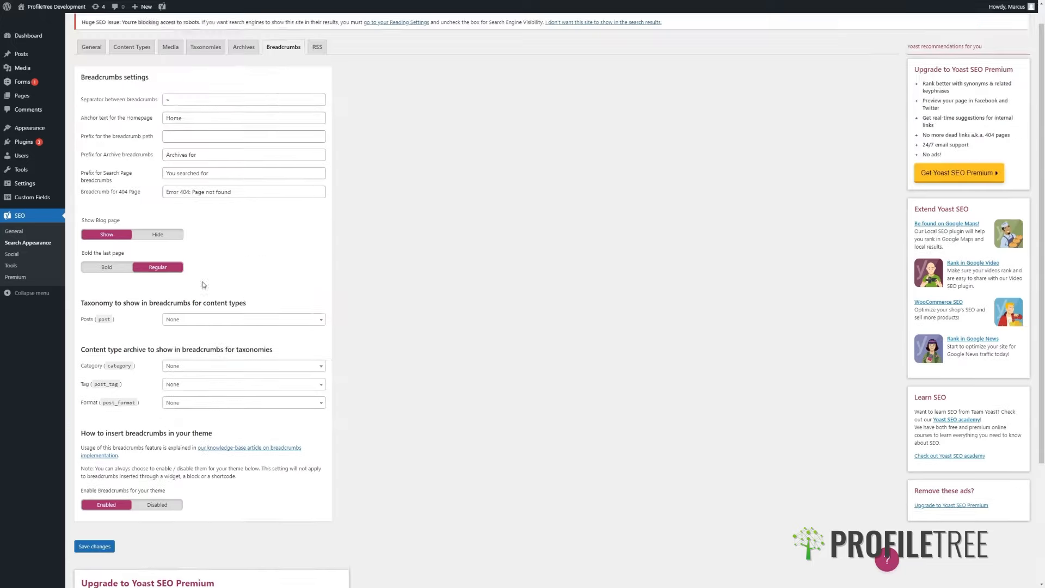
click(322, 75)
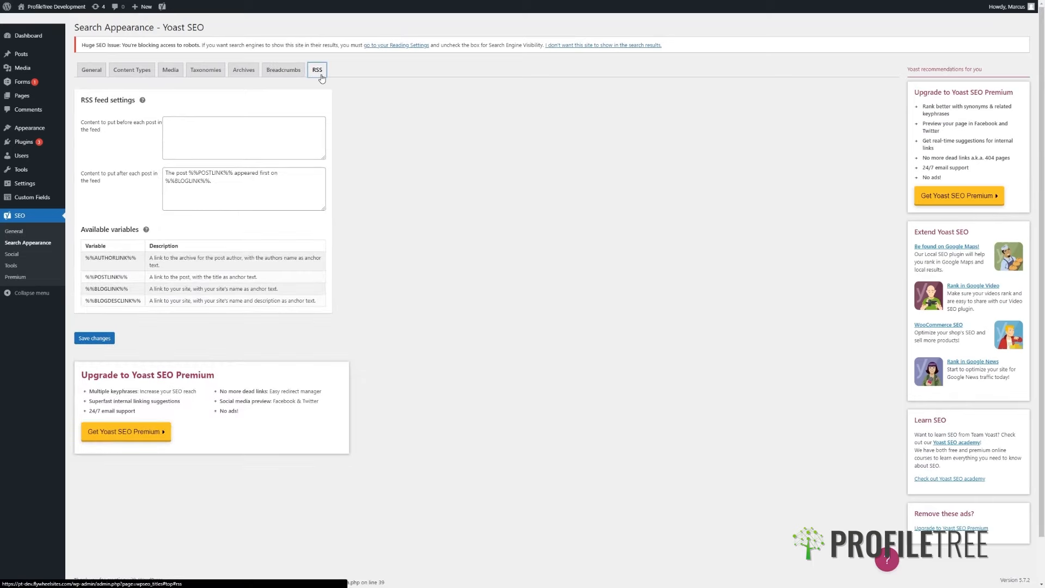
click(142, 101)
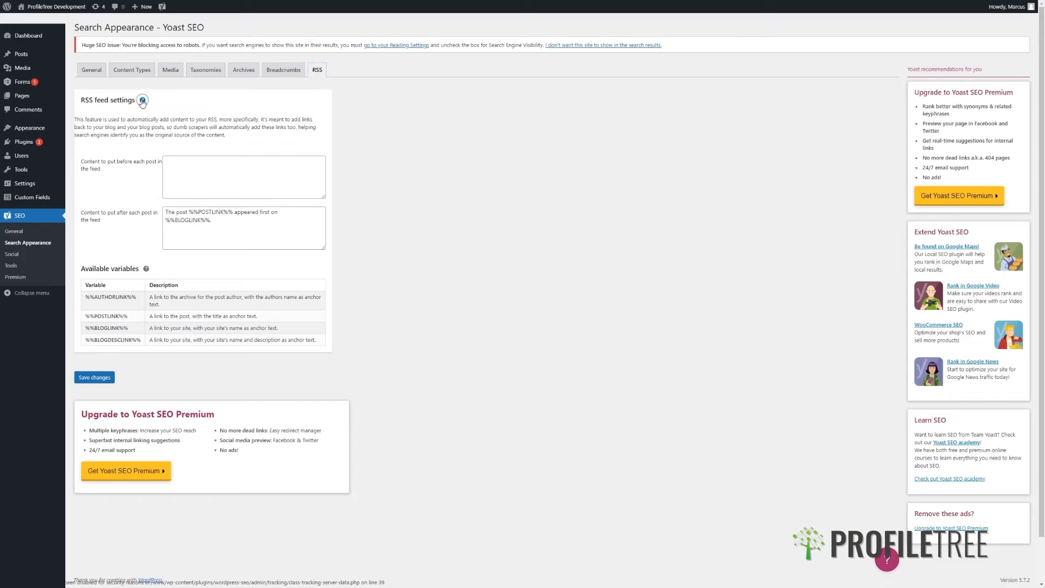
click(142, 101)
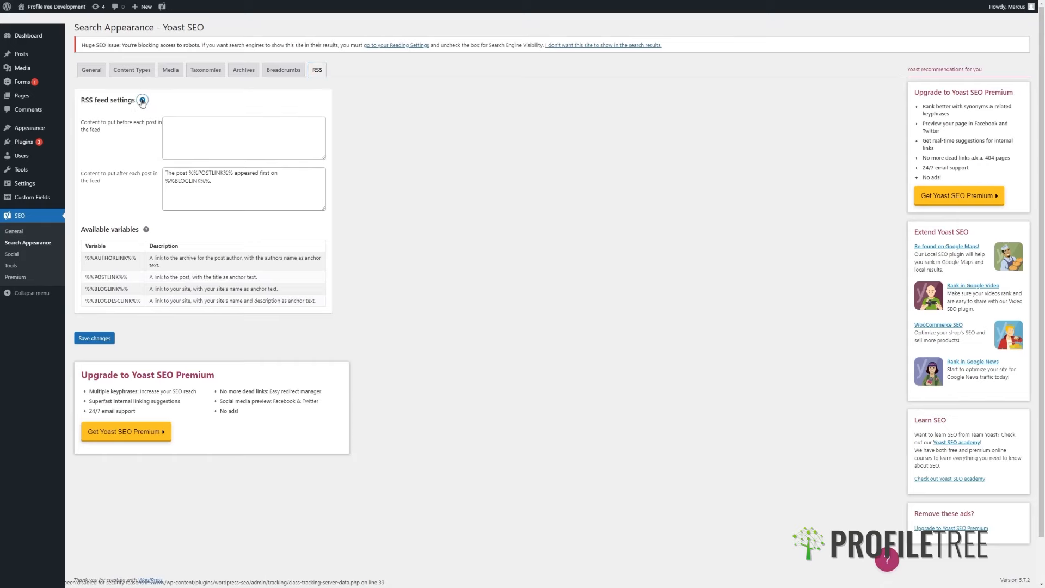
click(242, 127)
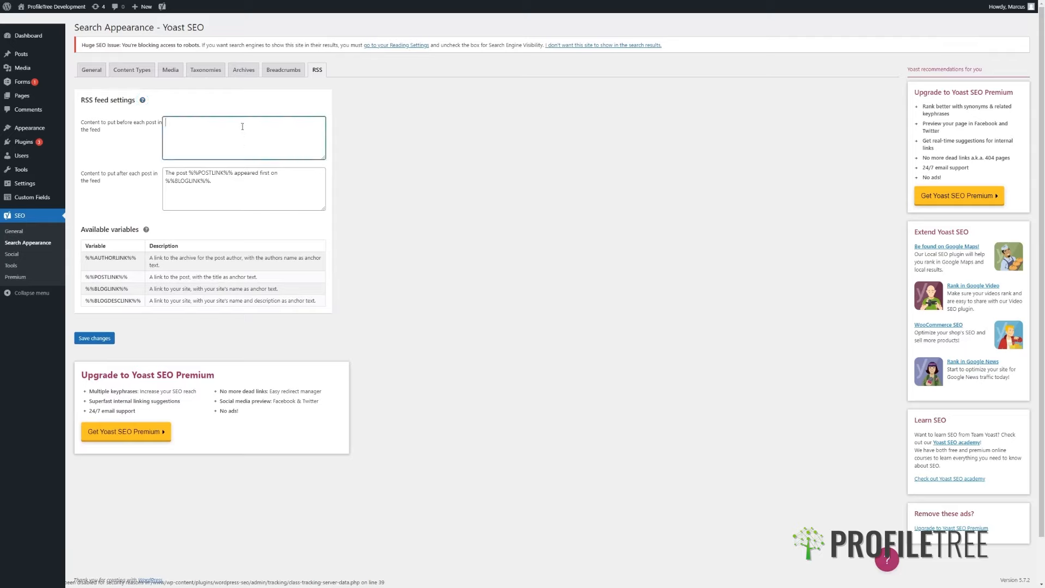
click(221, 183)
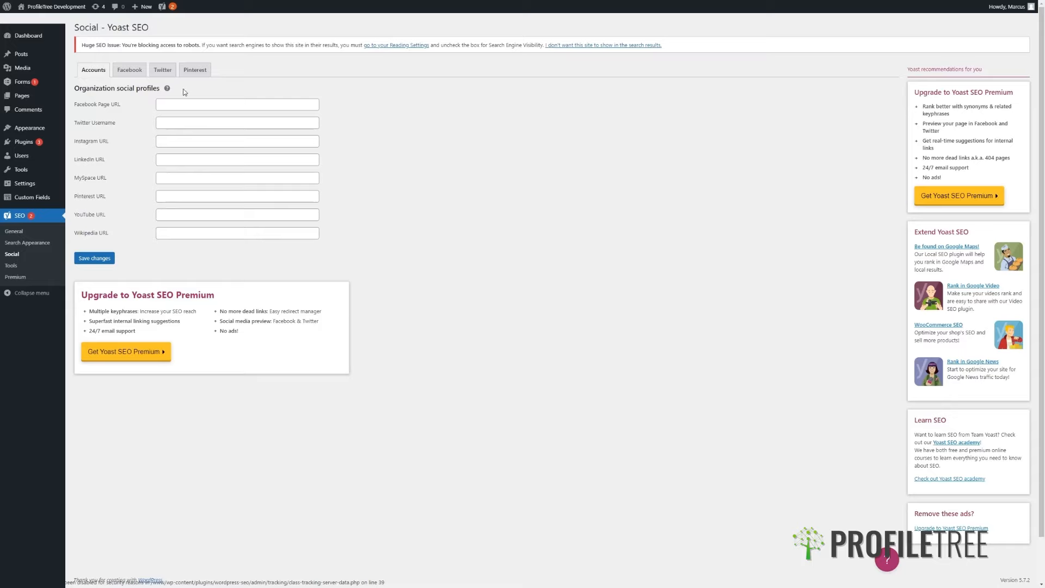
Step: Examine the organization social profile fields in the Social accounts settings, including Facebook Page URL, Twitter Username, Instagram URL and Wikipedia URL
click(180, 104)
click(188, 122)
click(180, 140)
click(172, 103)
click(179, 124)
click(177, 140)
click(198, 234)
click(140, 188)
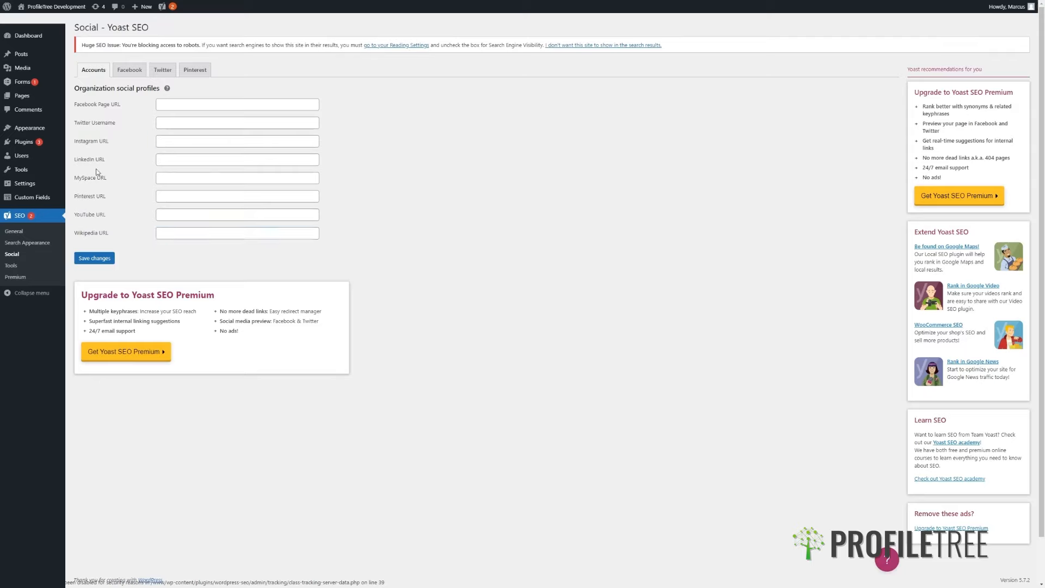
click(189, 103)
click(196, 120)
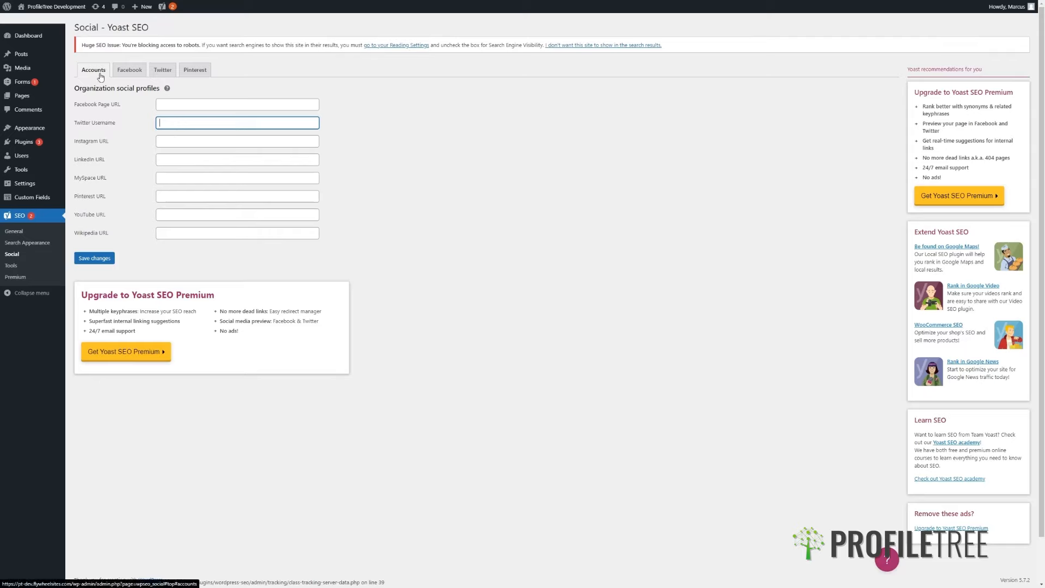
Step: Open the Facebook social settings and review the Open Graph meta data option and default image, with a brief look at the Twitter settings
click(135, 78)
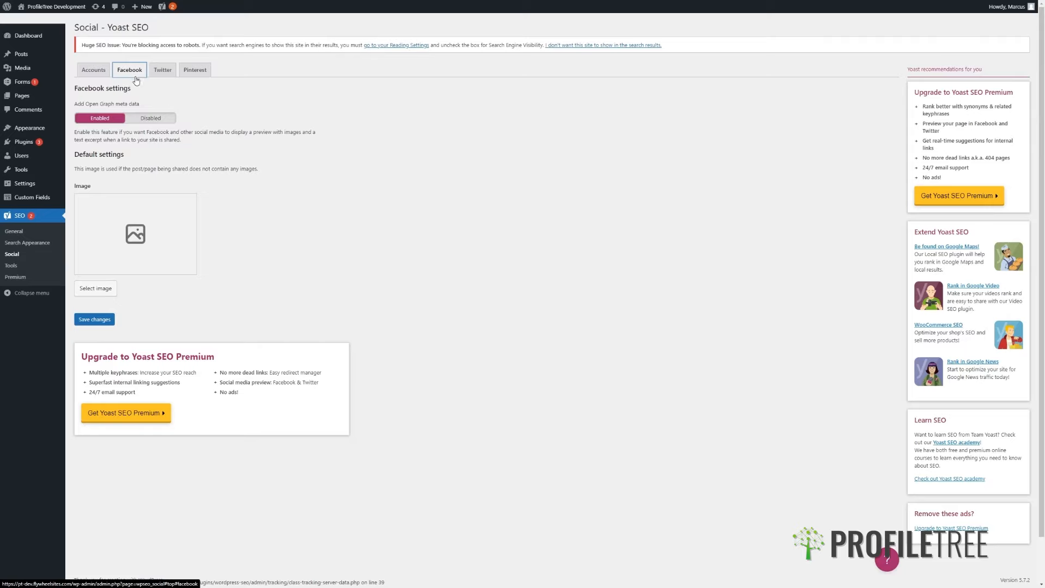
triple_click(107, 103)
click(173, 98)
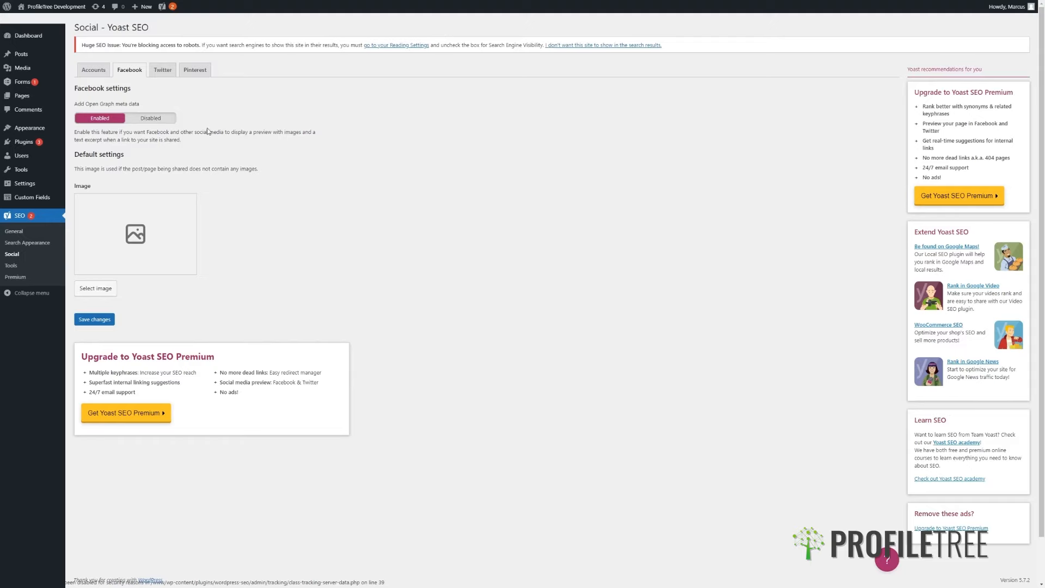
click(161, 75)
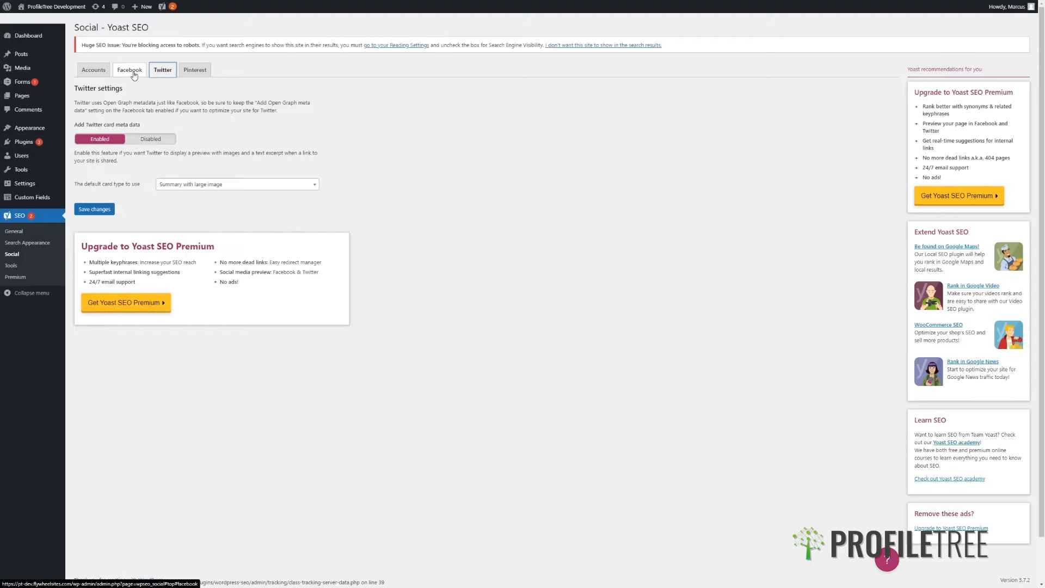
click(132, 73)
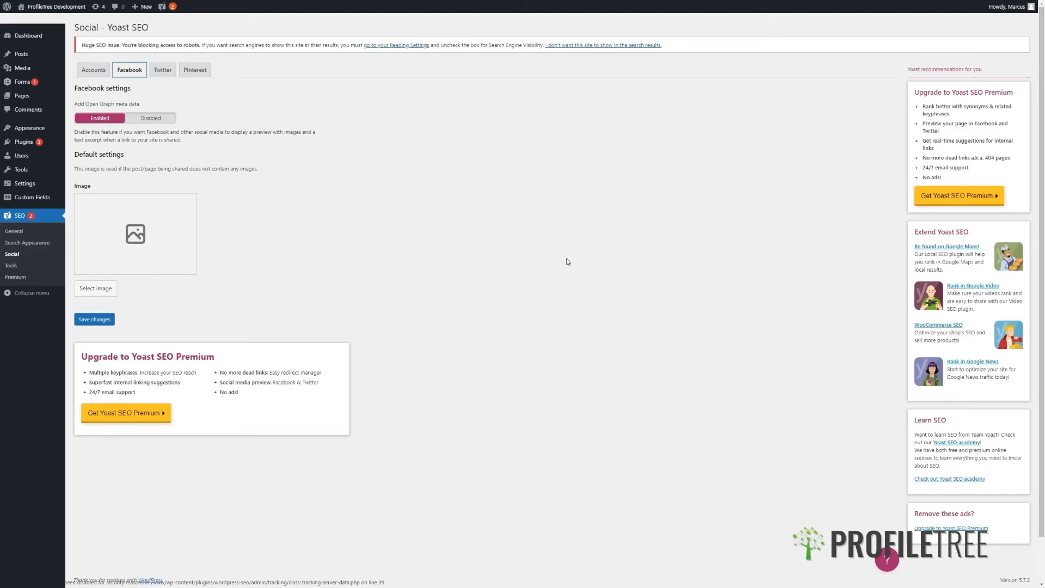
Step: Choose Summary with large image as the default Twitter card type, and return to the Facebook settings
click(155, 72)
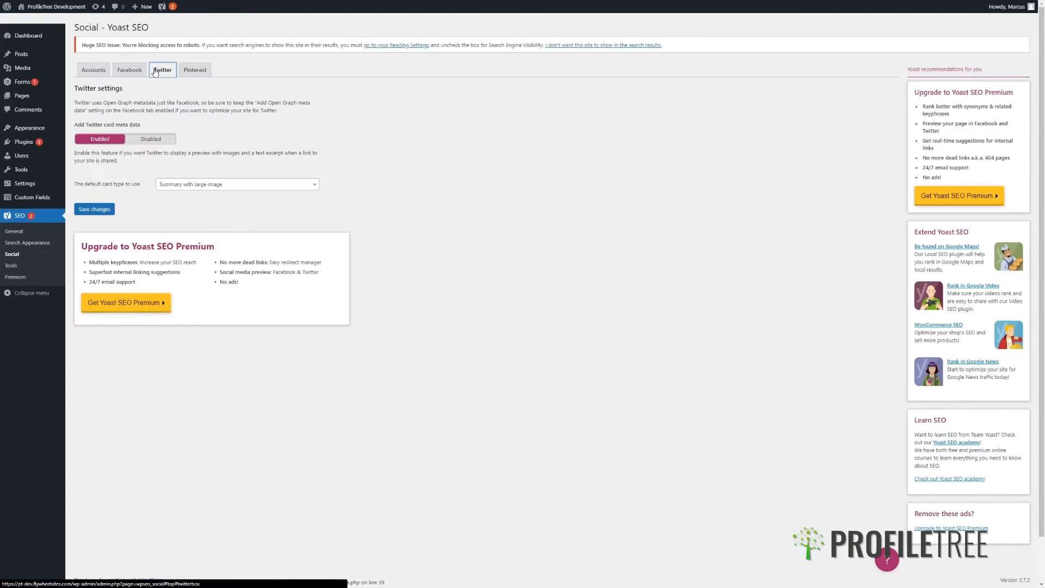
click(264, 185)
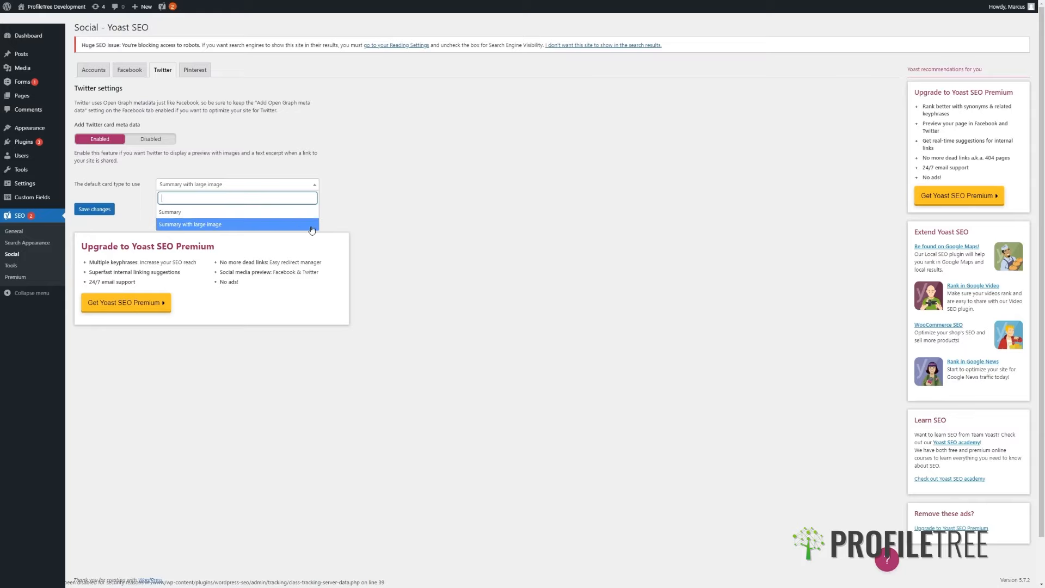
click(264, 225)
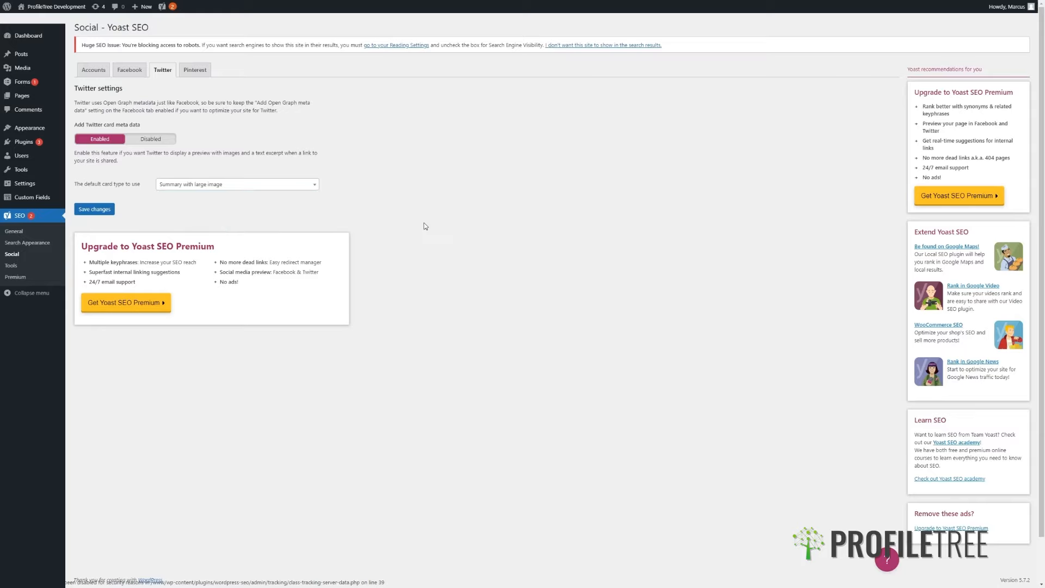
click(140, 68)
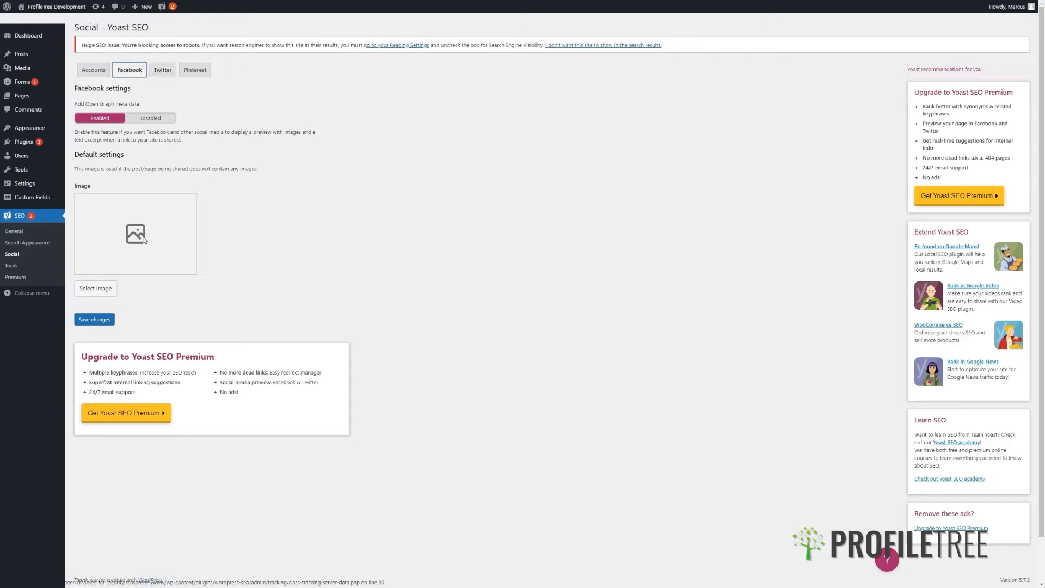
Step: Open the Pinterest social settings and review the site confirmation link and the Pinterest confirmation field
click(197, 76)
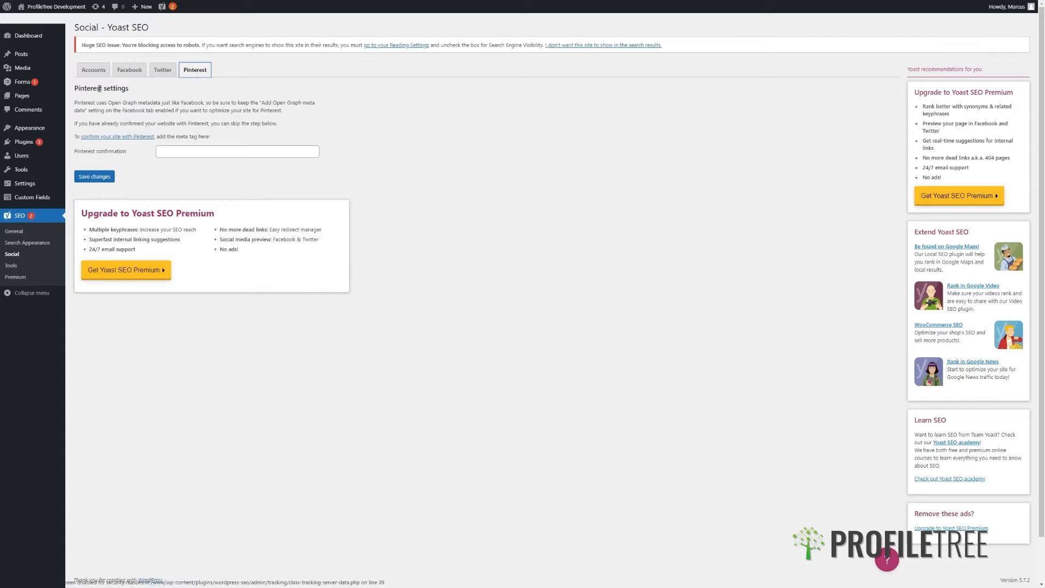
click(120, 138)
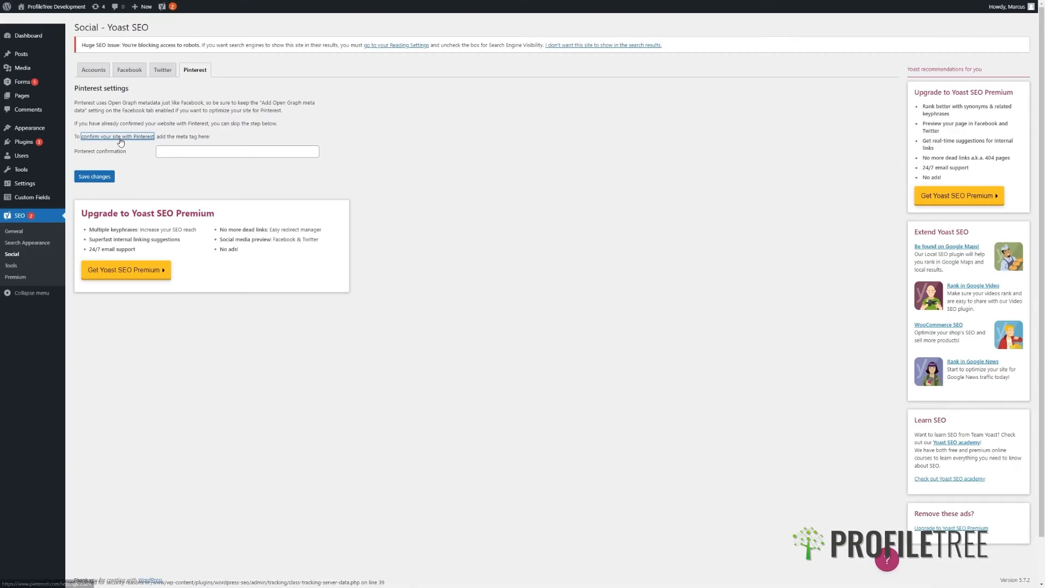
click(217, 116)
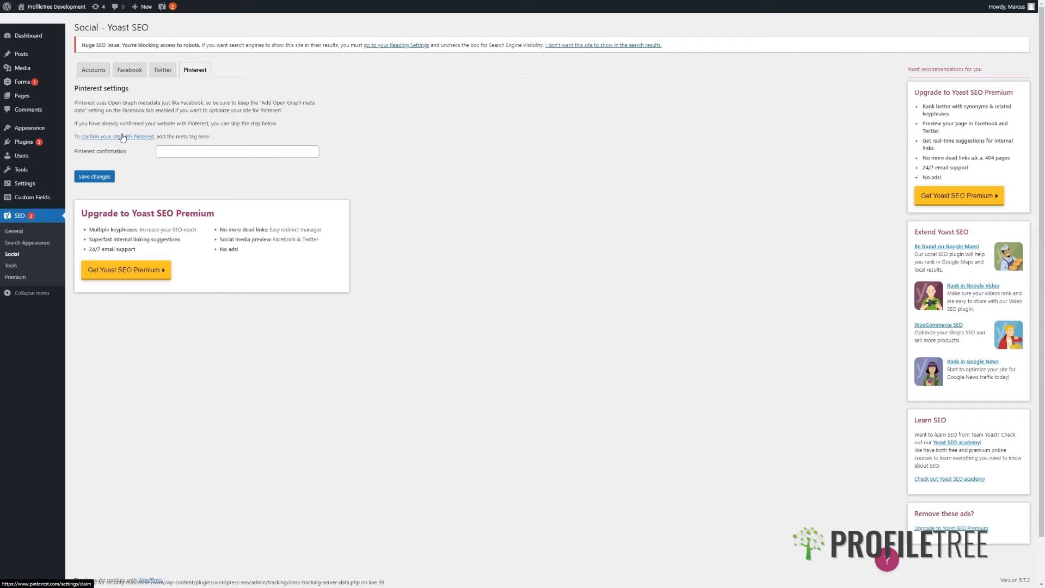
Step: Open the Yoast SEO Tools page and read the tool descriptions, including the File editor's robots.txt note
click(20, 265)
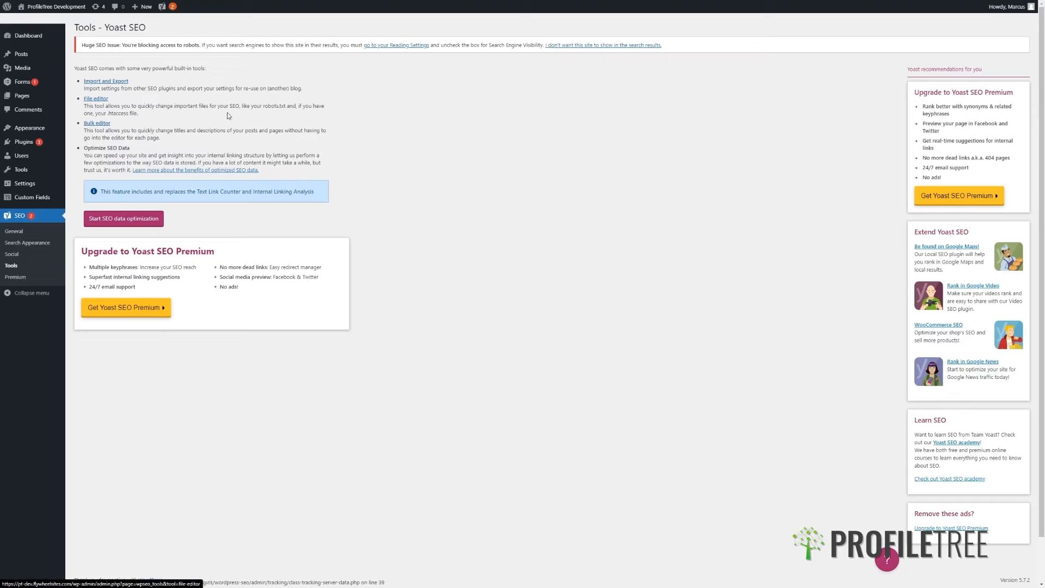
drag(263, 106, 286, 107)
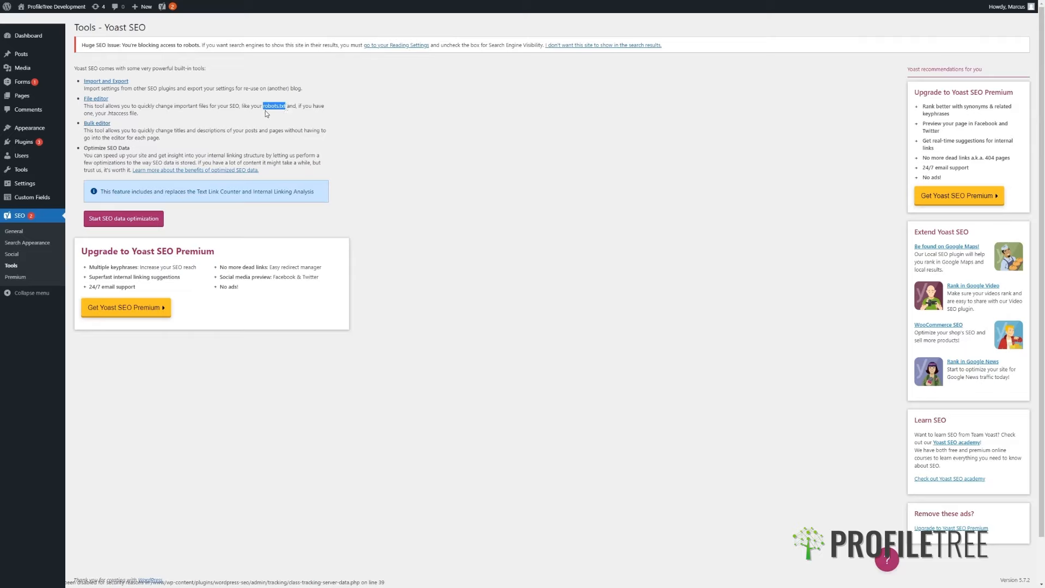
drag(286, 107, 270, 107)
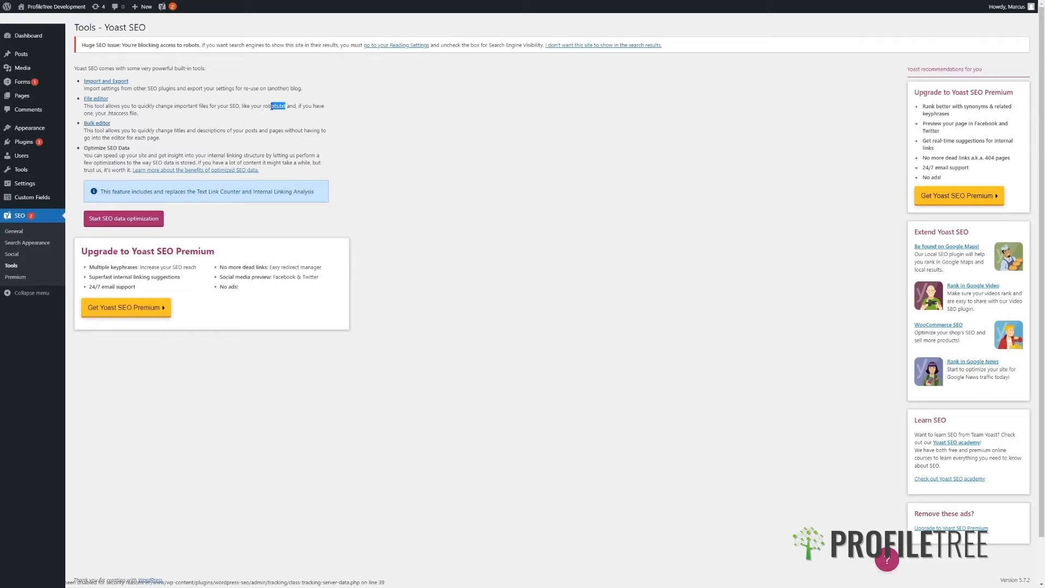
click(266, 105)
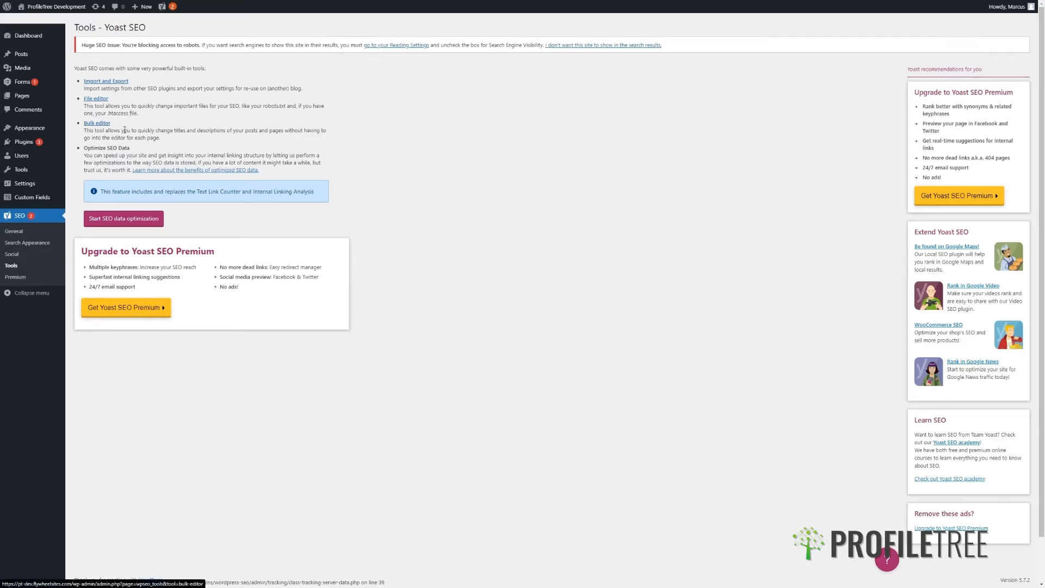
Step: Open the Bulk editor, examine the New Yoast SEO Title fields of the listed pages and posts, and leave the editor
click(97, 124)
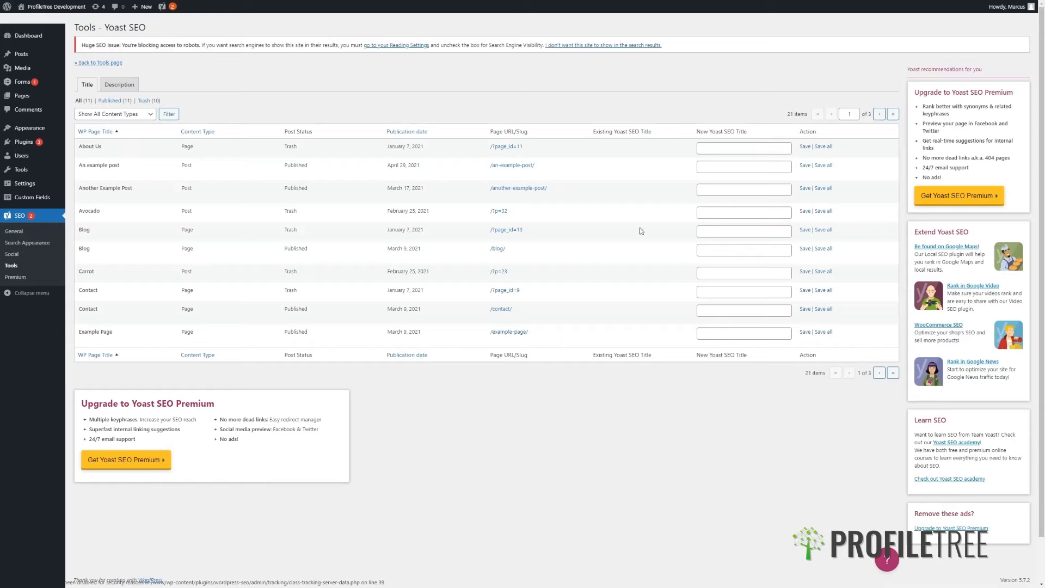
click(709, 146)
click(467, 148)
key(alt+Left)
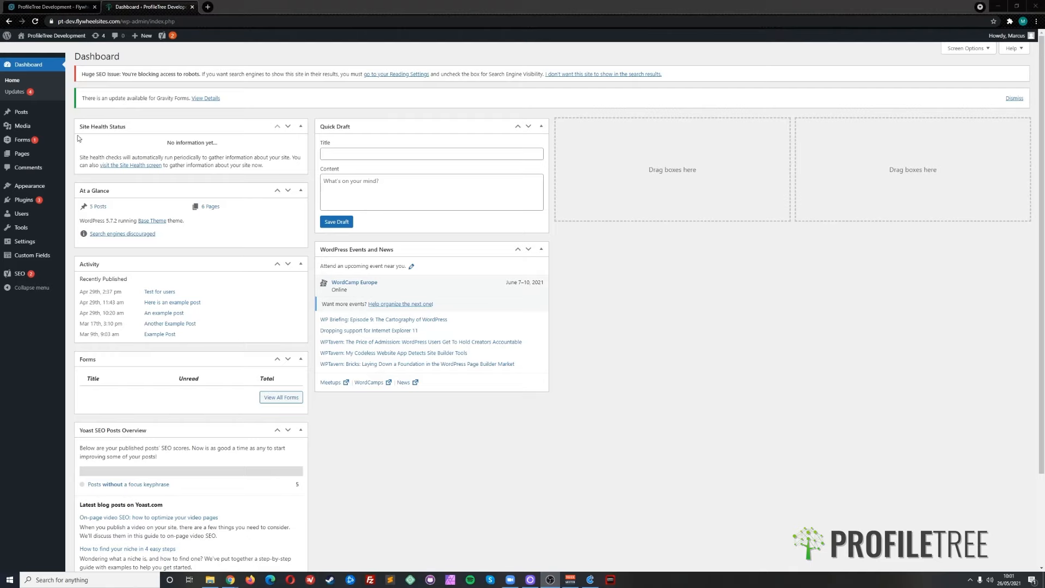
Step: Open the post titled Example Post for editing from the list of all posts
click(56, 119)
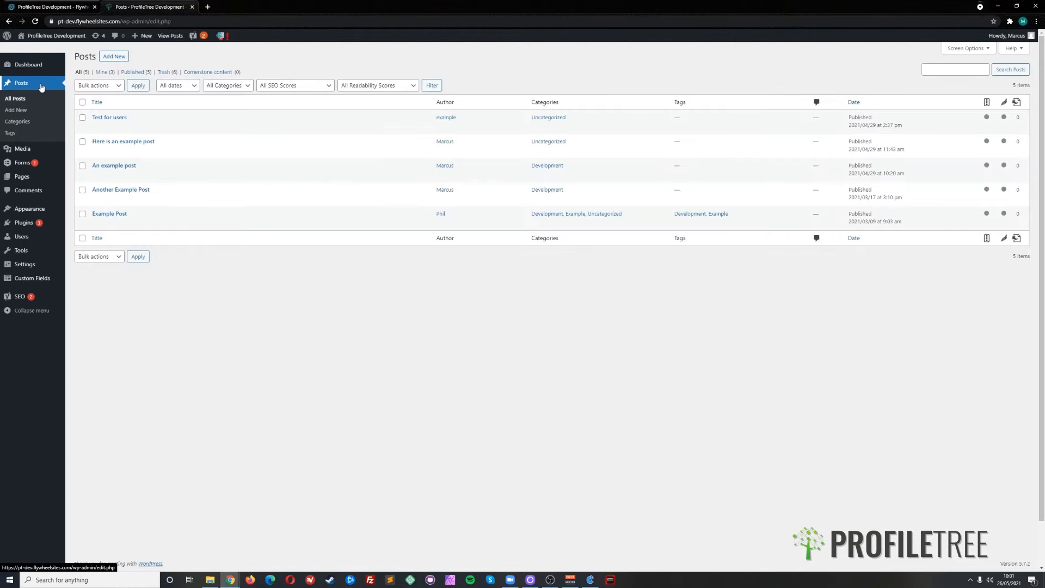
click(124, 218)
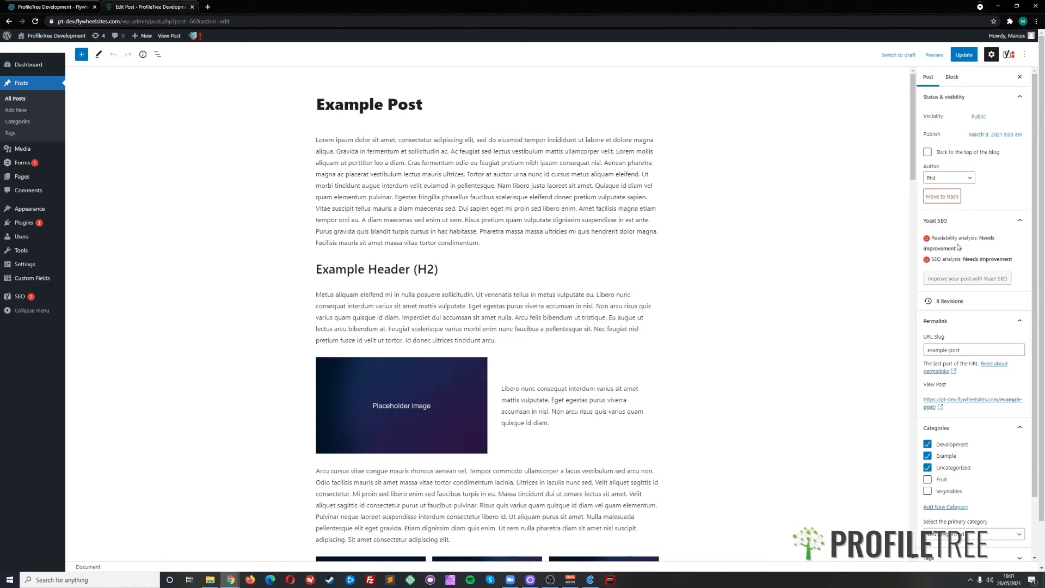
Step: Examine the readability and SEO analysis ratings in the post's Yoast SEO settings
drag(932, 239, 978, 244)
click(691, 226)
drag(939, 260, 960, 260)
click(494, 246)
click(724, 241)
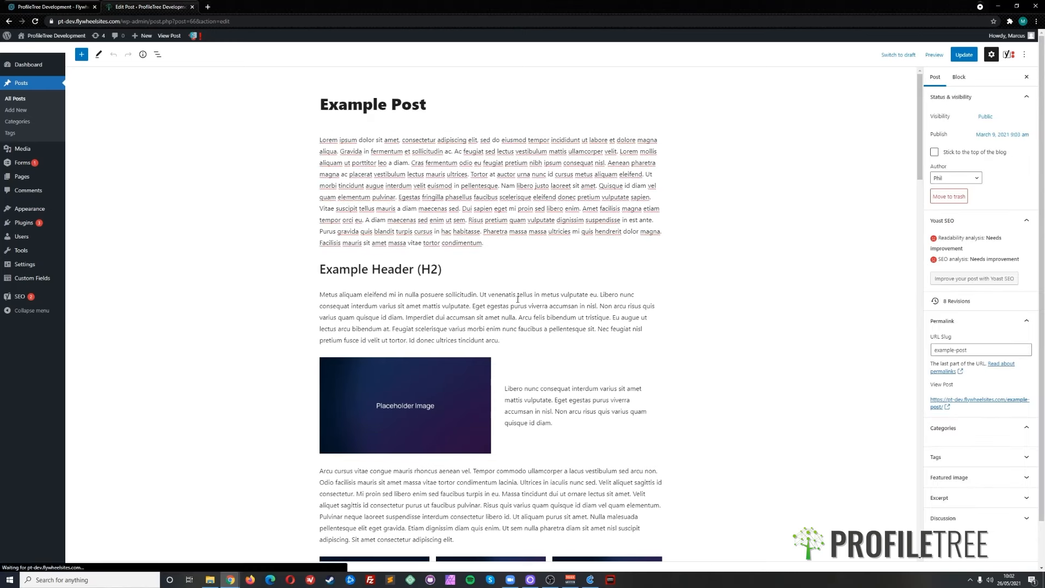
Step: Look through the text and placeholder media of Example Post and return to its first paragraph
scroll(515, 294, down, 7)
scroll(514, 296, down, 4)
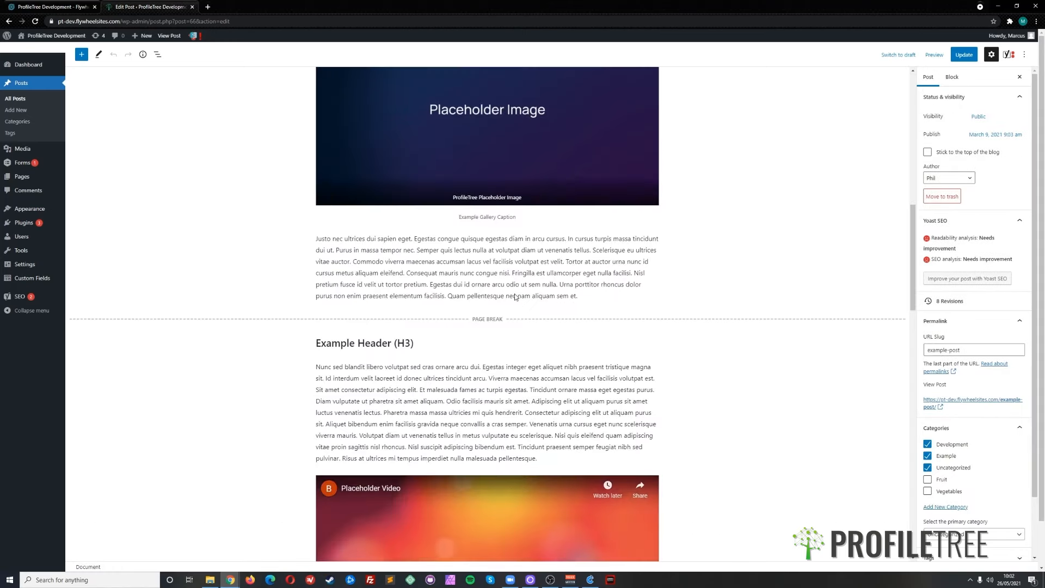
scroll(515, 297, down, 4)
scroll(515, 296, up, 15)
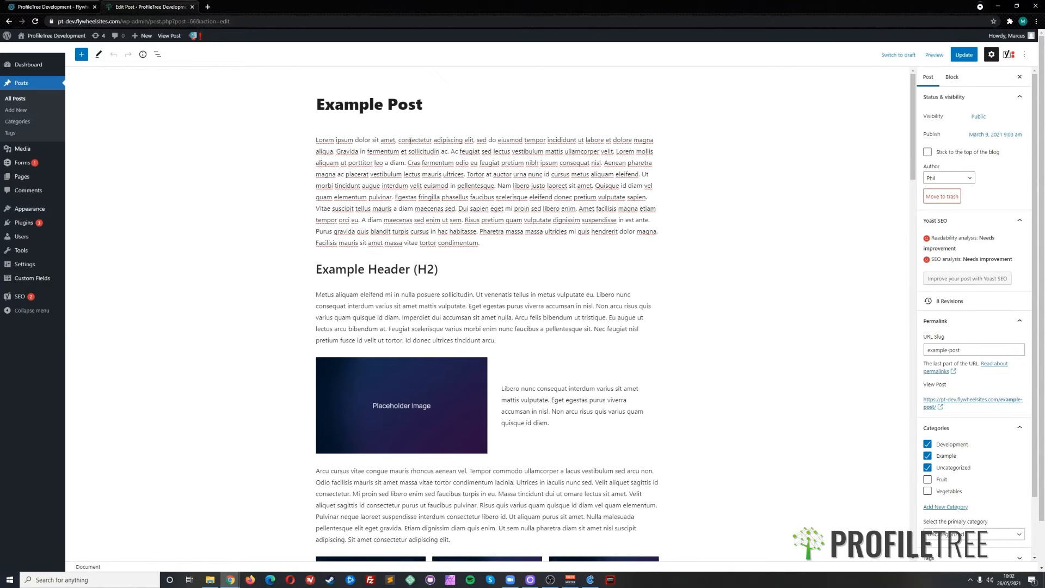
click(520, 167)
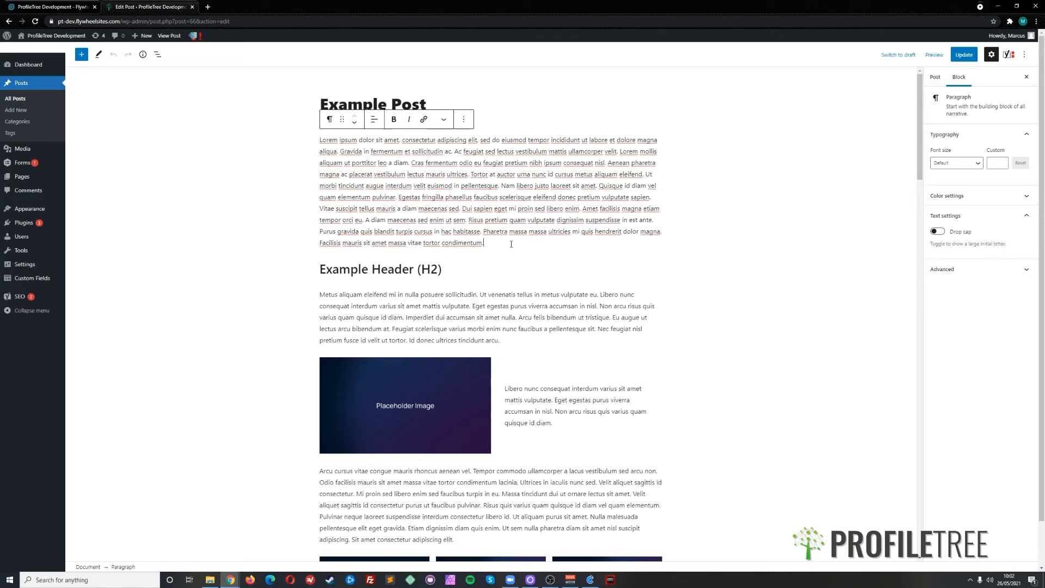
Step: Bring up the Yoast SEO box beneath the post content and show it enlarged in full screen
scroll(565, 290, down, 4)
scroll(566, 290, down, 18)
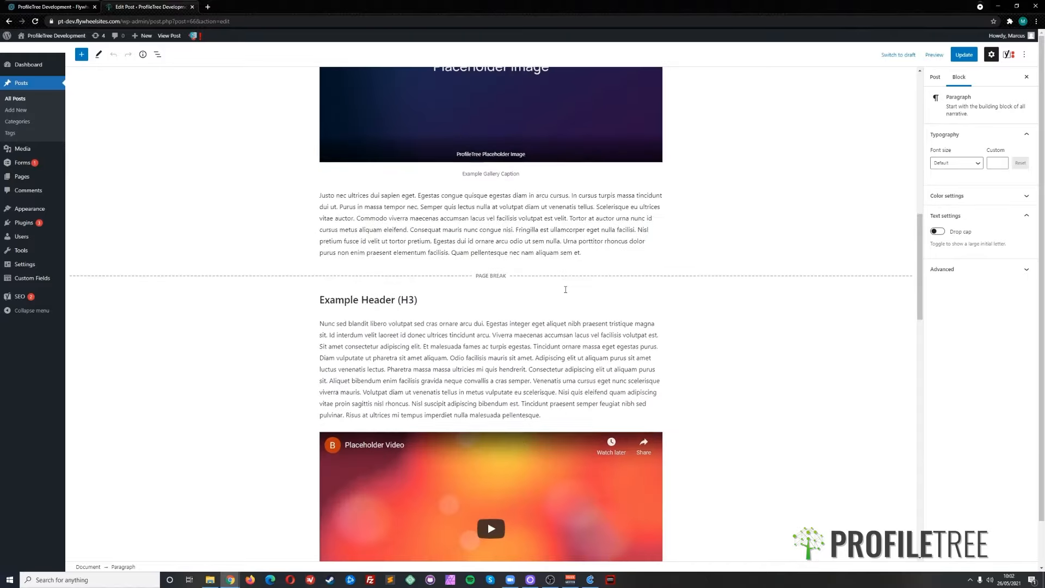
scroll(566, 292, down, 10)
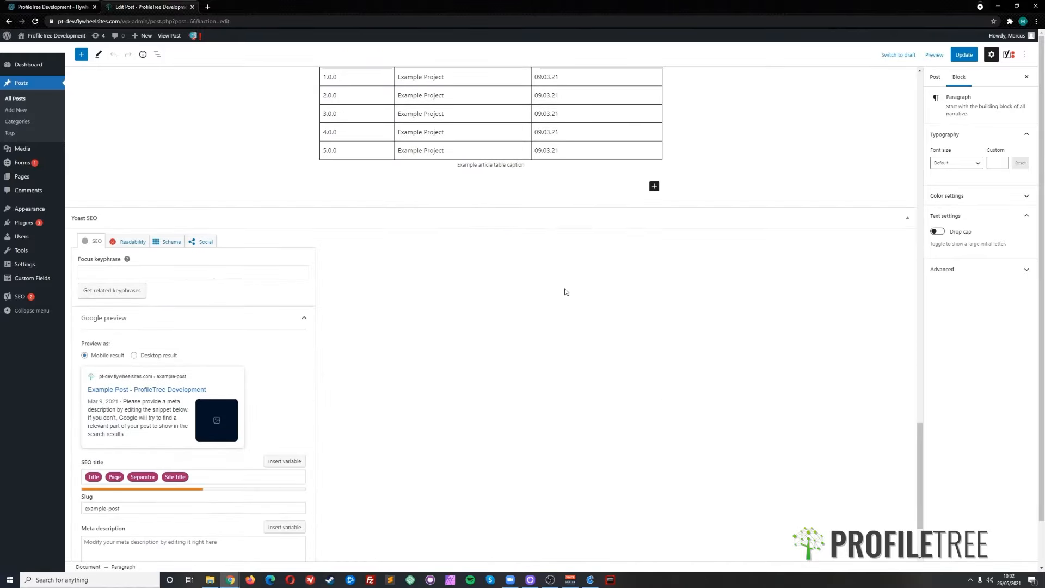
key(ctrl+plus)
key(ctrl+plus)
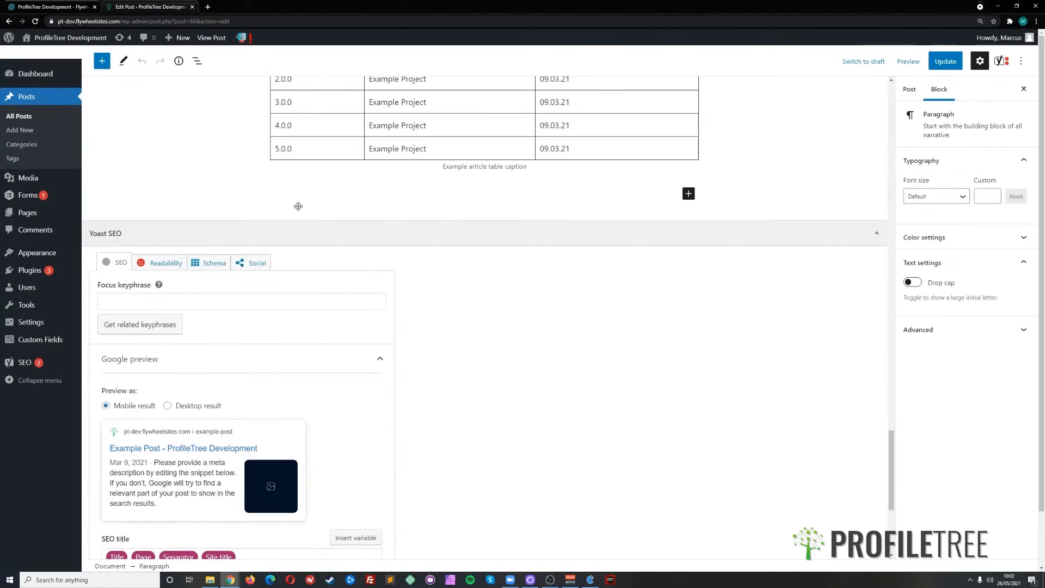
key(F11)
scroll(299, 224, down, 2)
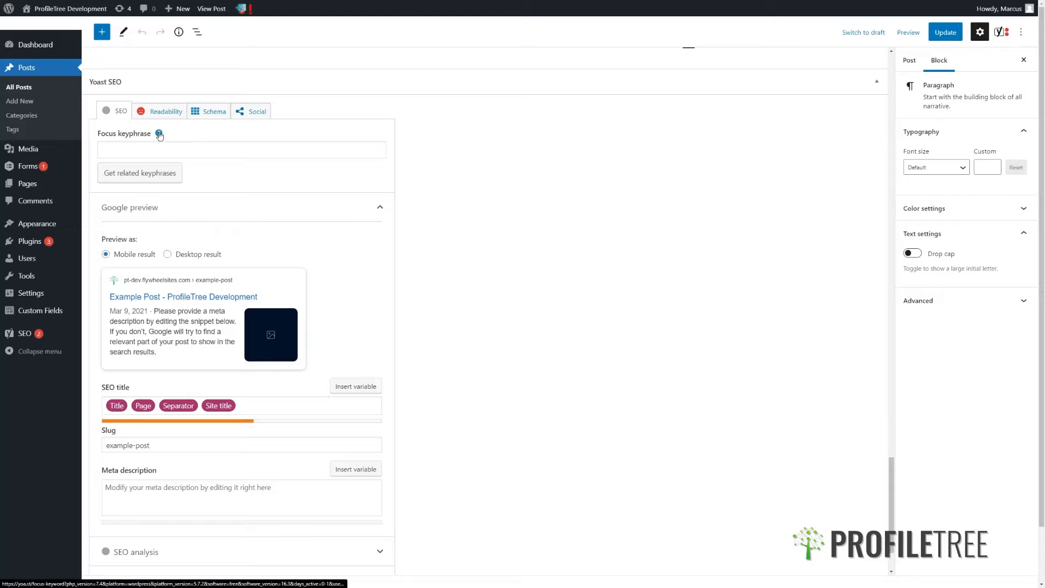
Step: Open the focus keyphrase help article, read how to choose a focus keyword, and close the article
click(159, 133)
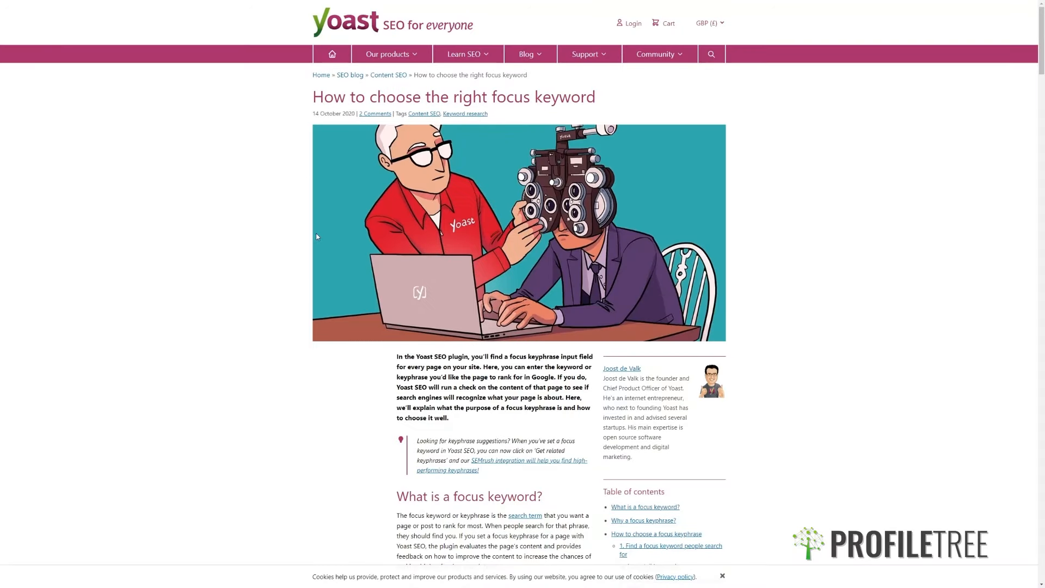
scroll(318, 237, down, 7)
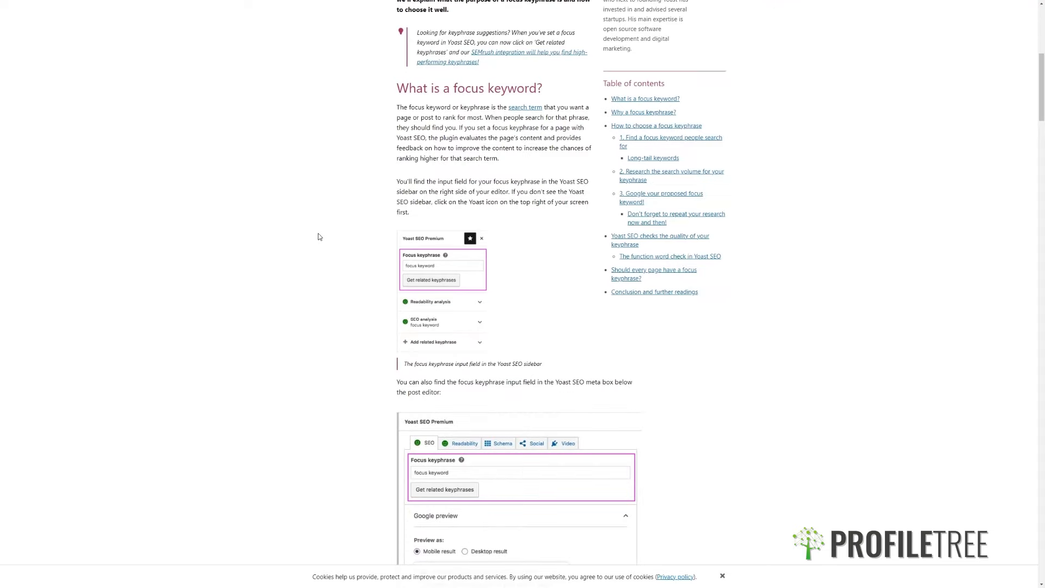
scroll(318, 236, down, 1)
scroll(320, 237, down, 2)
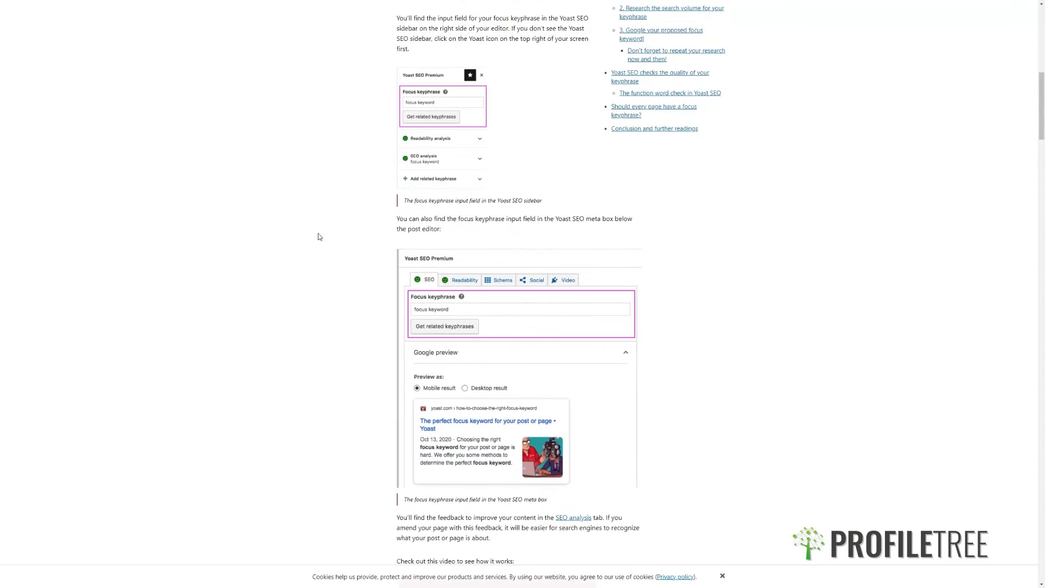
scroll(319, 237, down, 3)
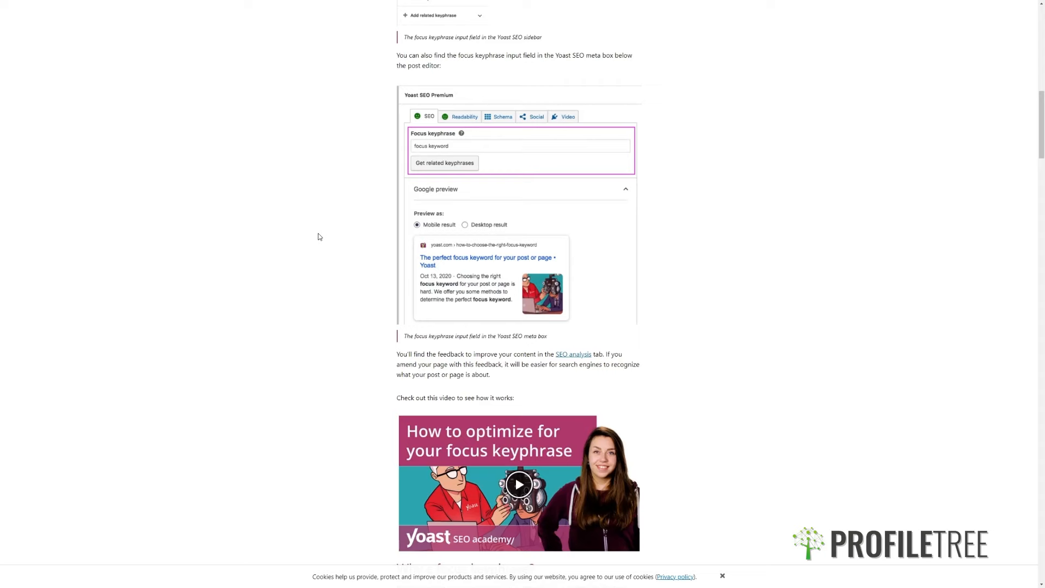
key(ctrl+w)
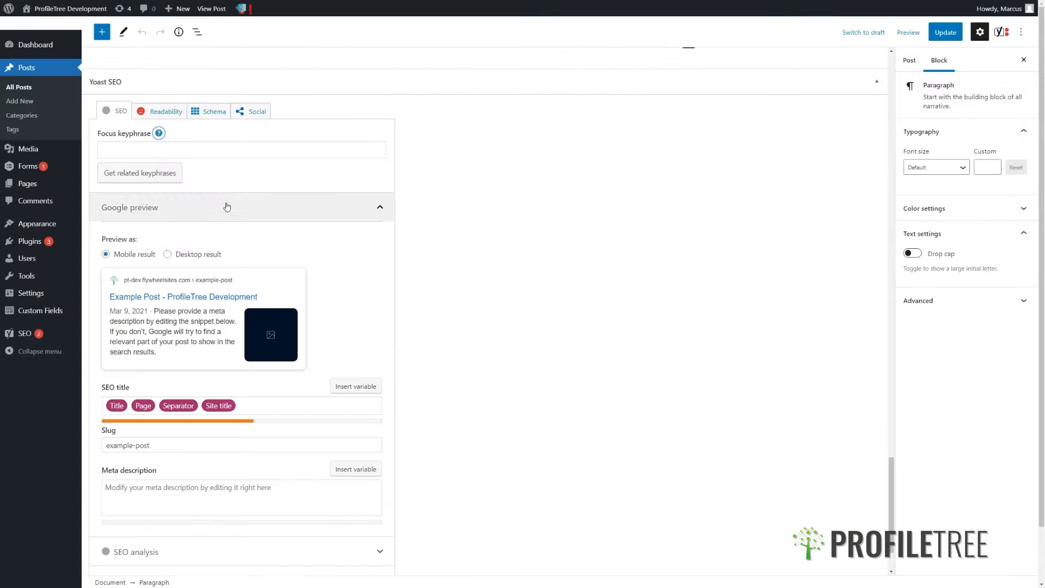
Step: Enter Example as the post's focus keyphrase
click(200, 148)
text(Example)
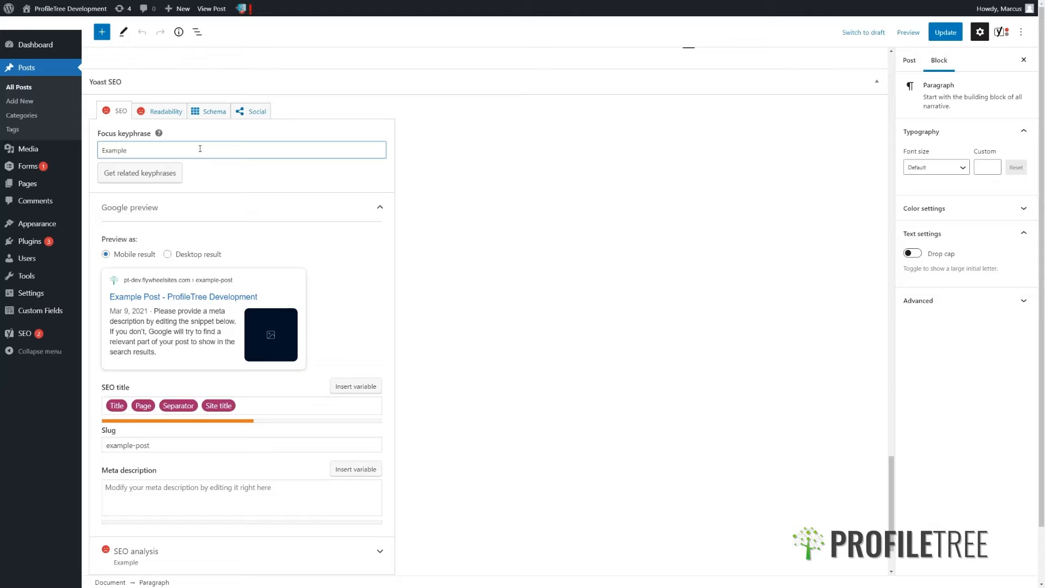
click(421, 159)
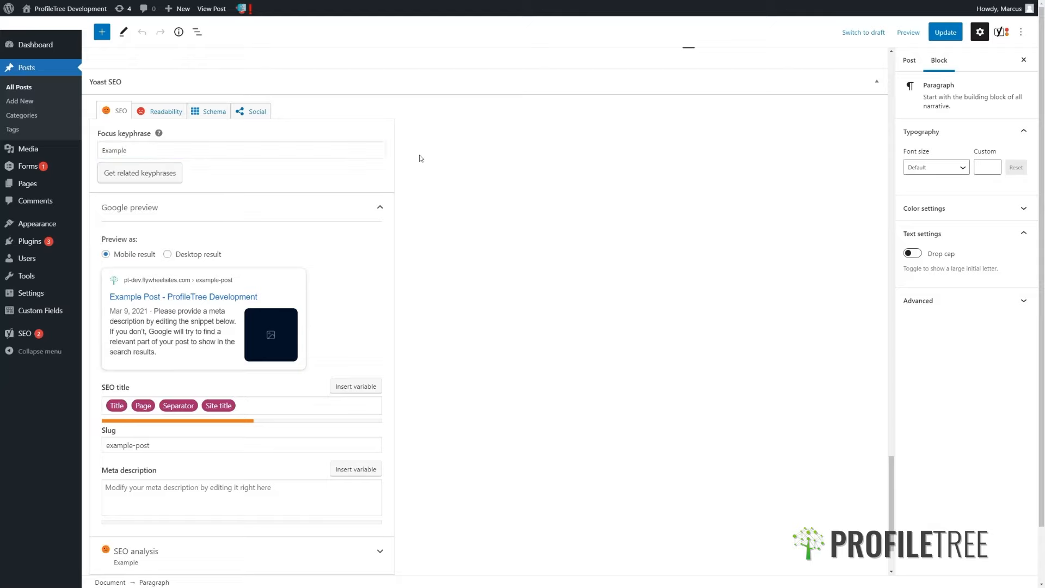
Step: Compare the mobile and desktop results in the Google preview, ending on the mobile result
scroll(274, 156, down, 1)
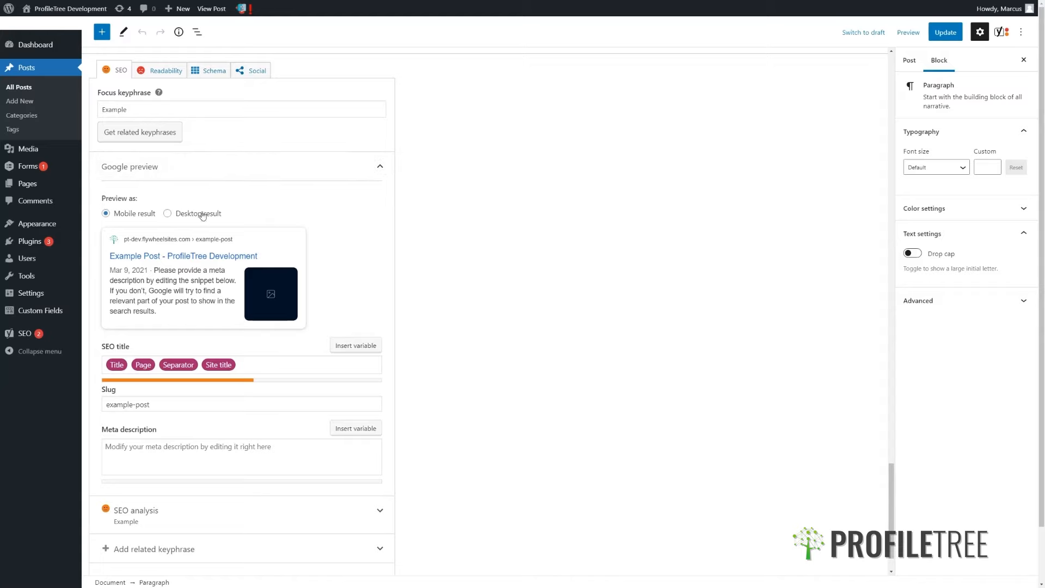
click(258, 173)
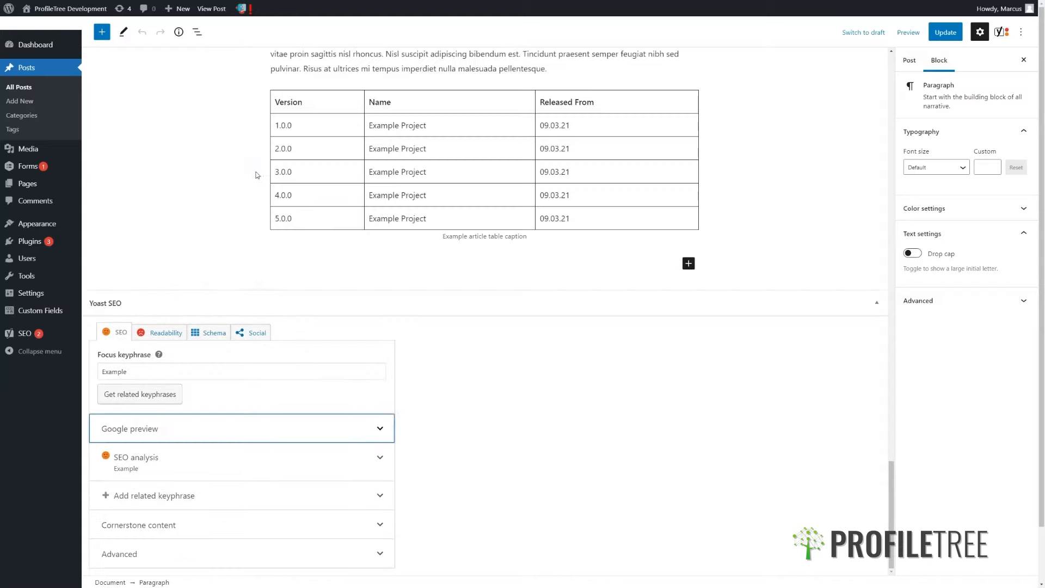
click(213, 431)
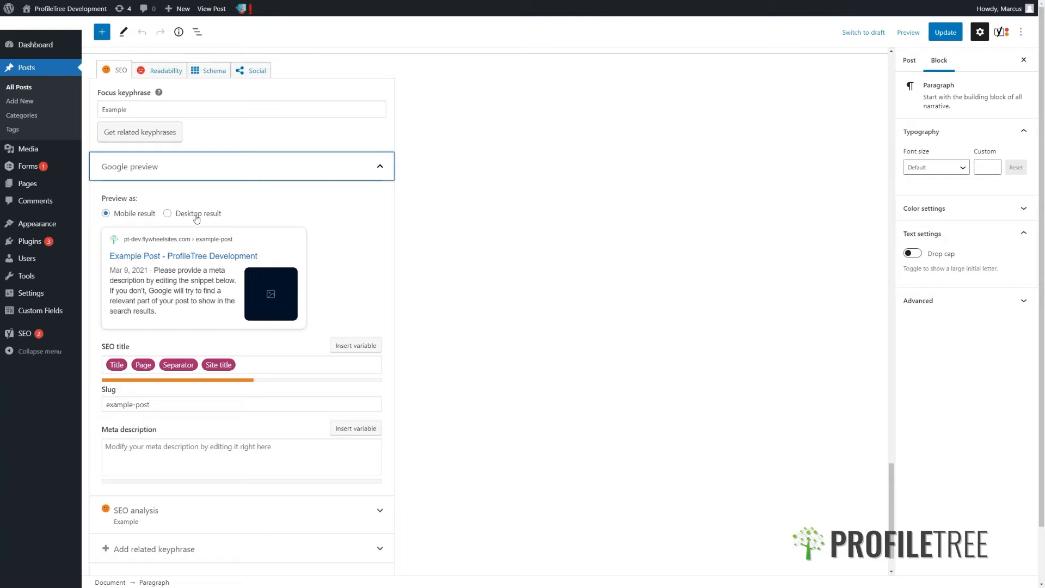
click(167, 214)
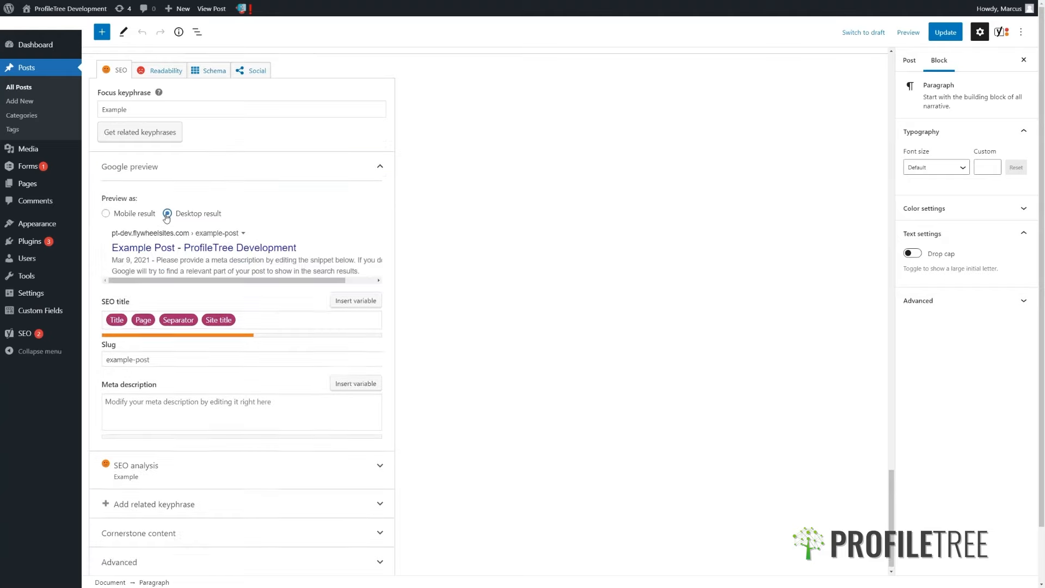
click(105, 214)
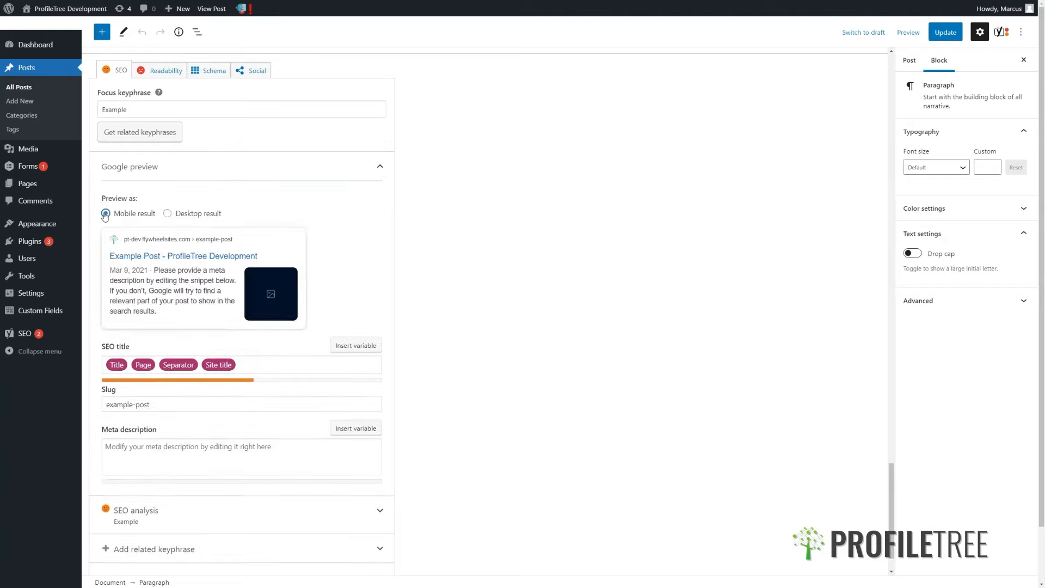
click(169, 215)
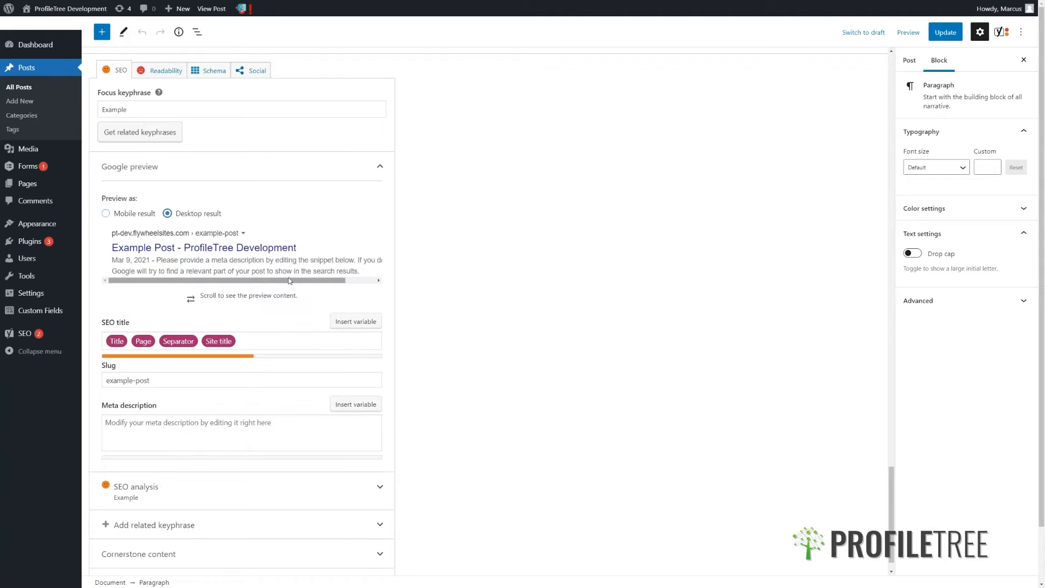
click(106, 214)
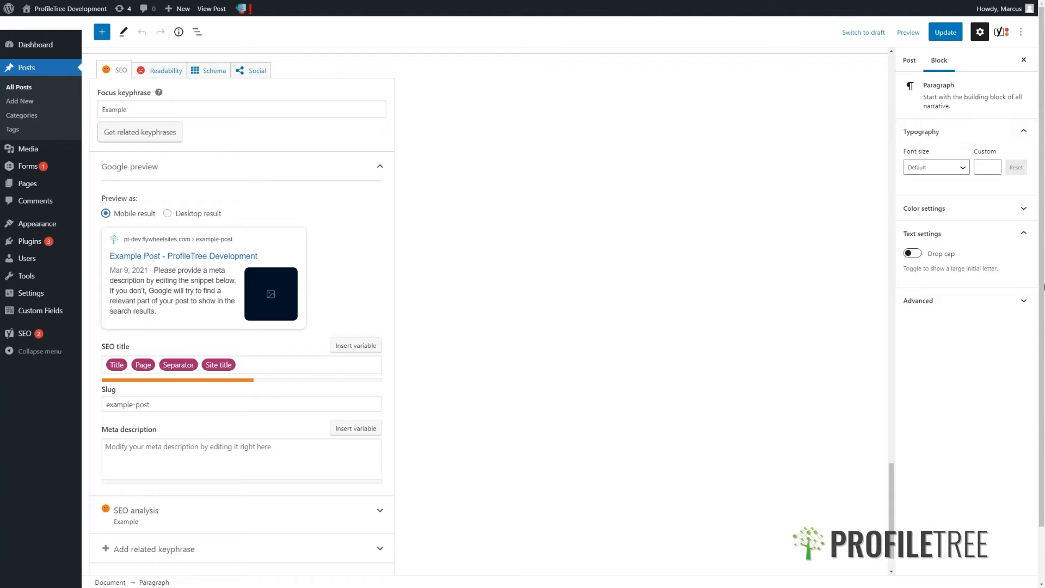
Step: Show the featured image in the post's own settings
click(911, 63)
scroll(935, 370, down, 3)
click(976, 510)
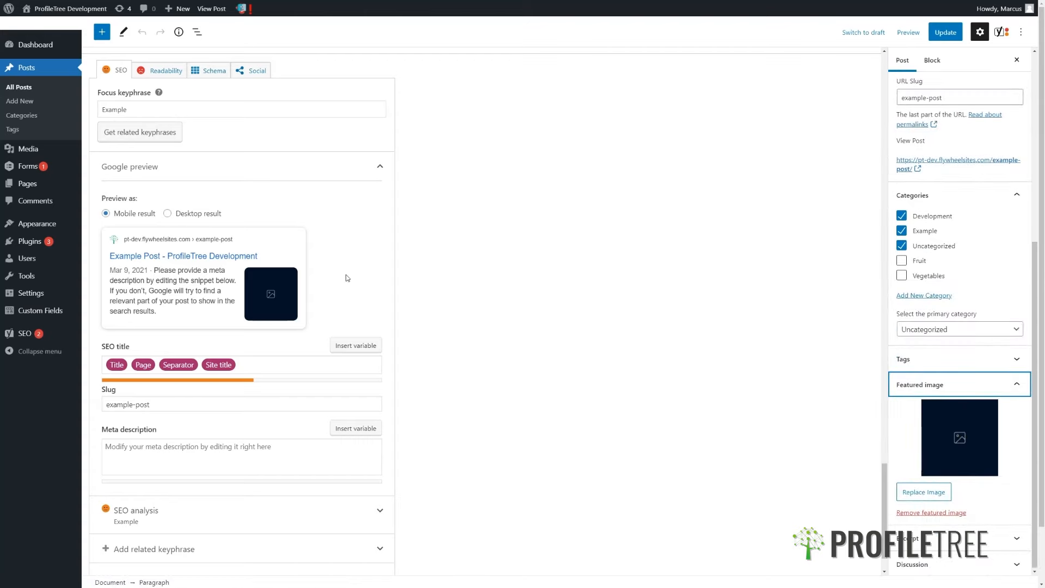
Step: Review the variables in the SEO title field against the title in the Google preview
scroll(347, 278, down, 1)
click(260, 310)
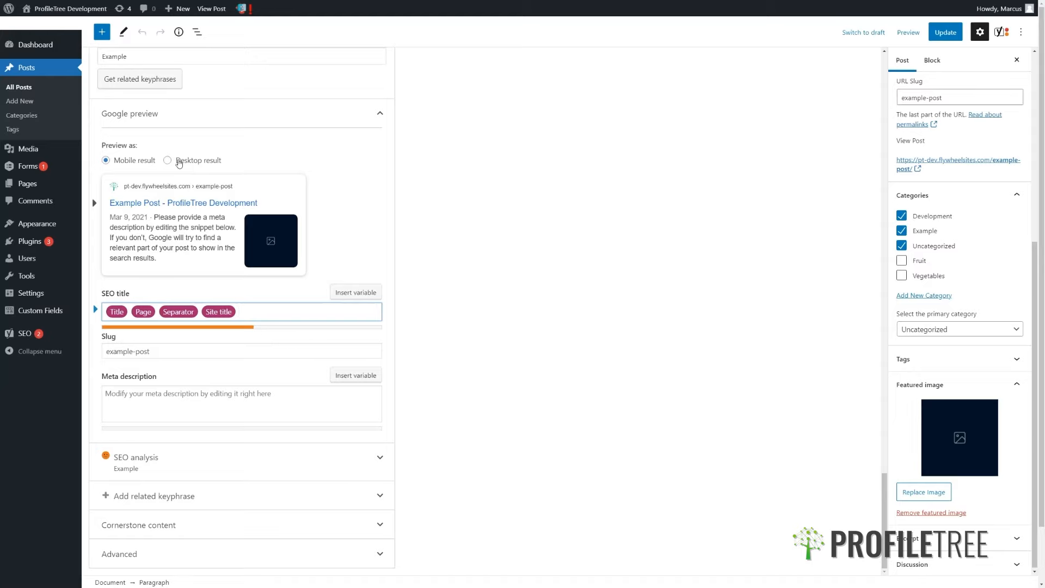
scroll(299, 211, up, 3)
scroll(256, 212, down, 2)
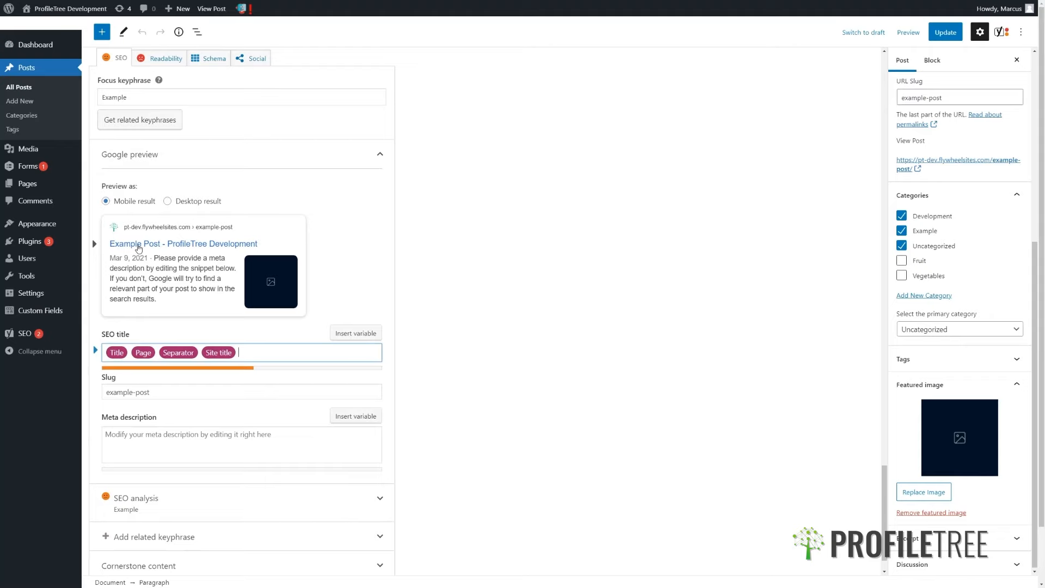
Step: Extend the focus keyphrase to Example Post
click(157, 94)
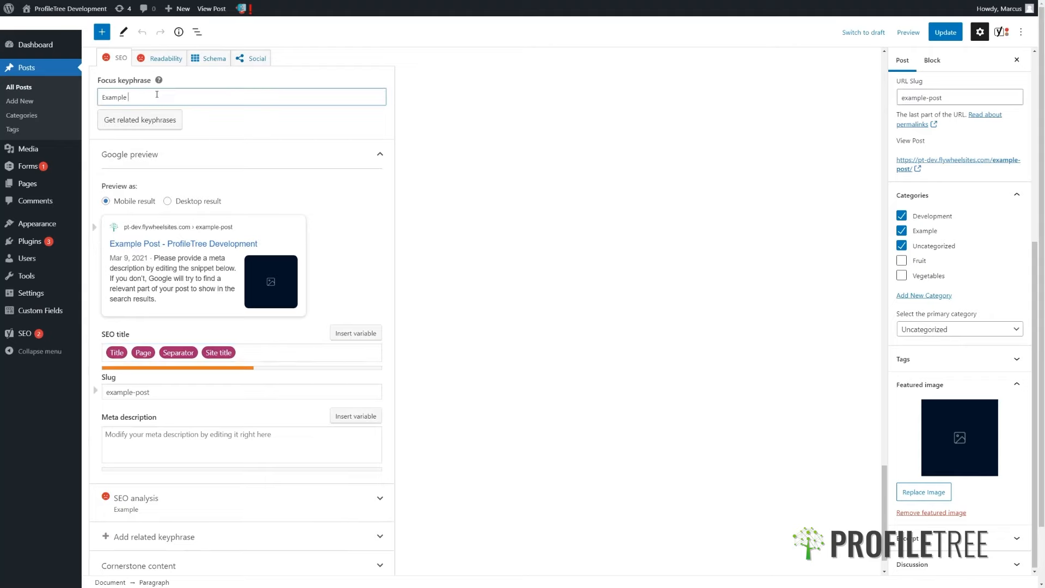
text(Post)
click(437, 119)
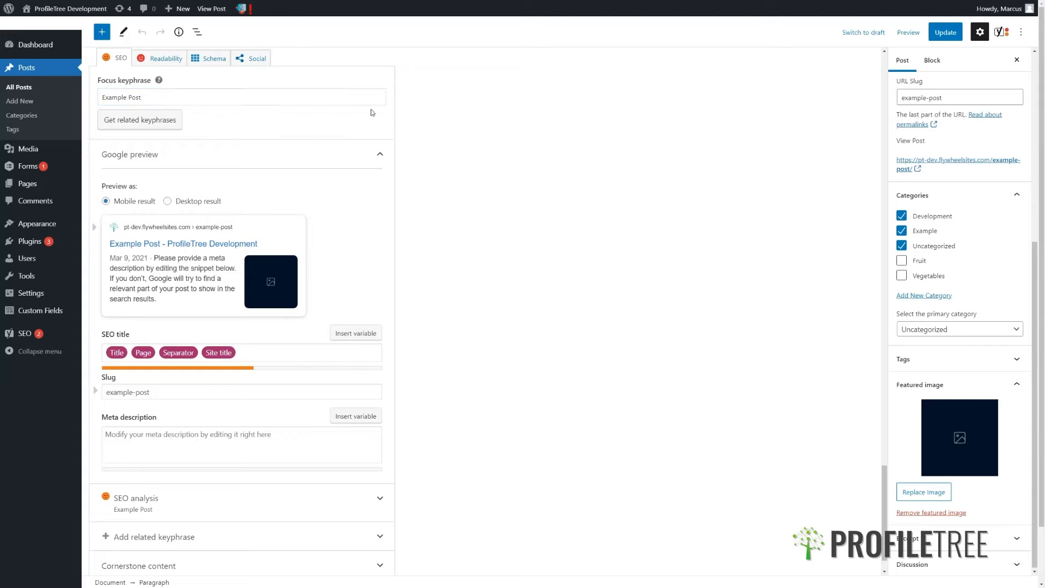
click(223, 95)
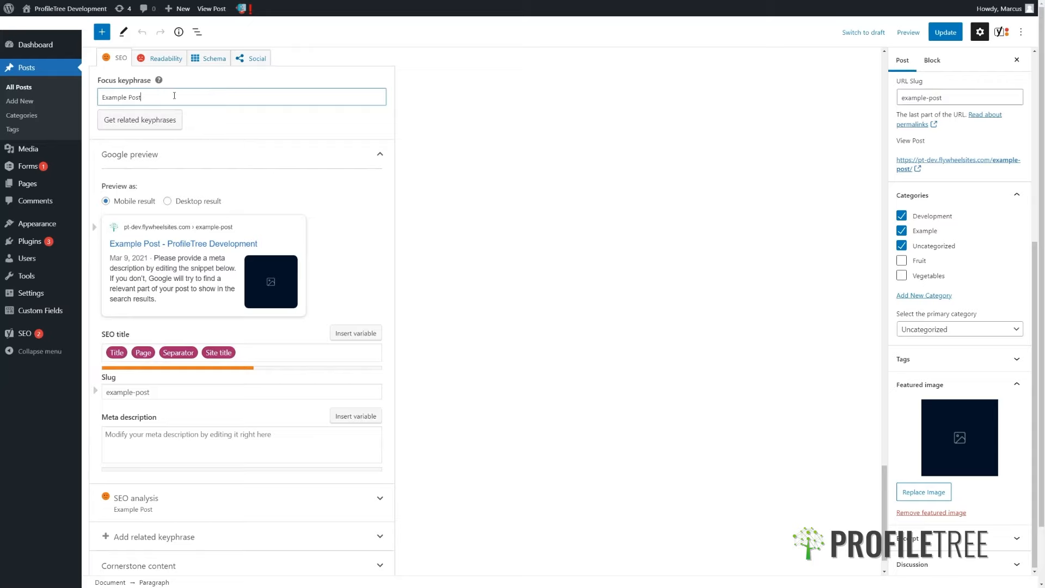
Step: Try adding the word Test after the Title variable in the SEO title, and remove it again
click(131, 356)
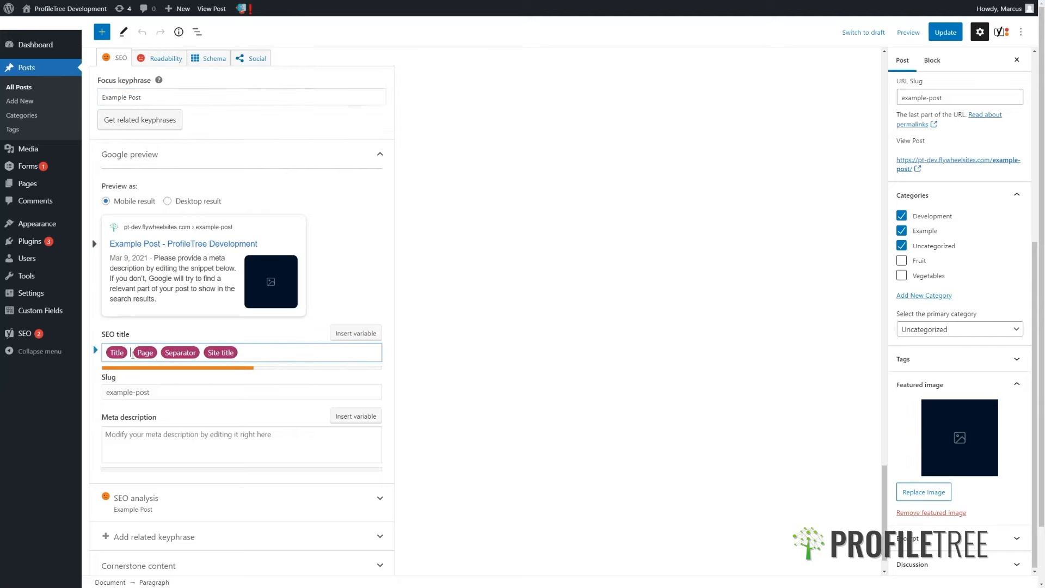
text(Test)
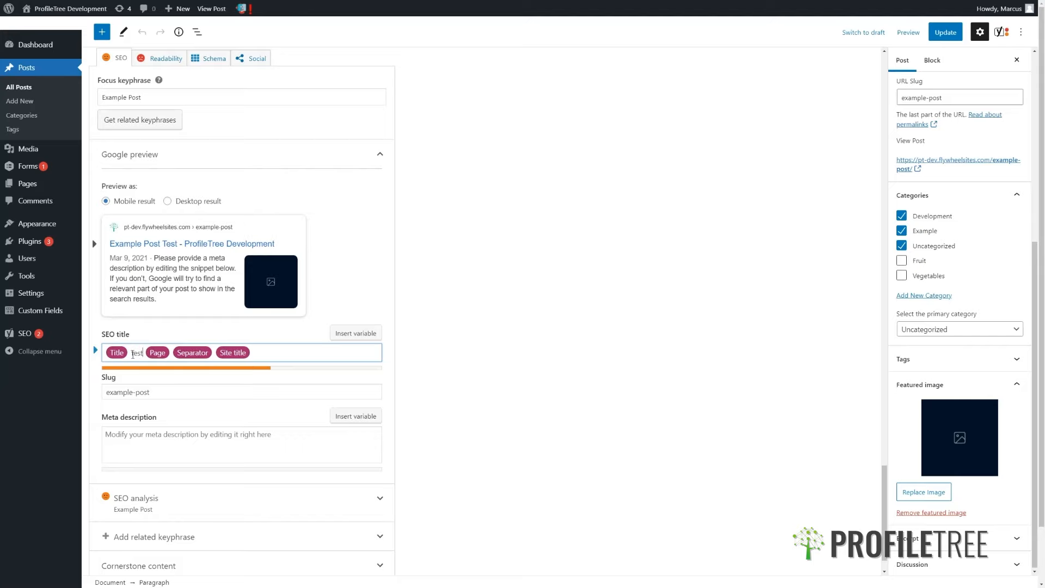
key(BackSpace)
key(BackSpace)
key(BackSpace)
key(BackSpace)
key(BackSpace)
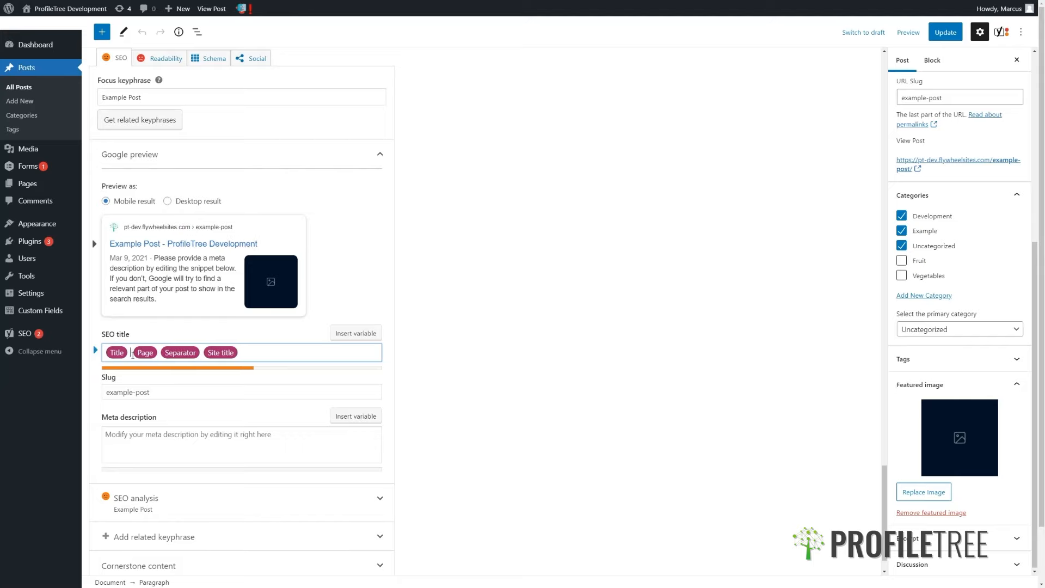
key(BackSpace)
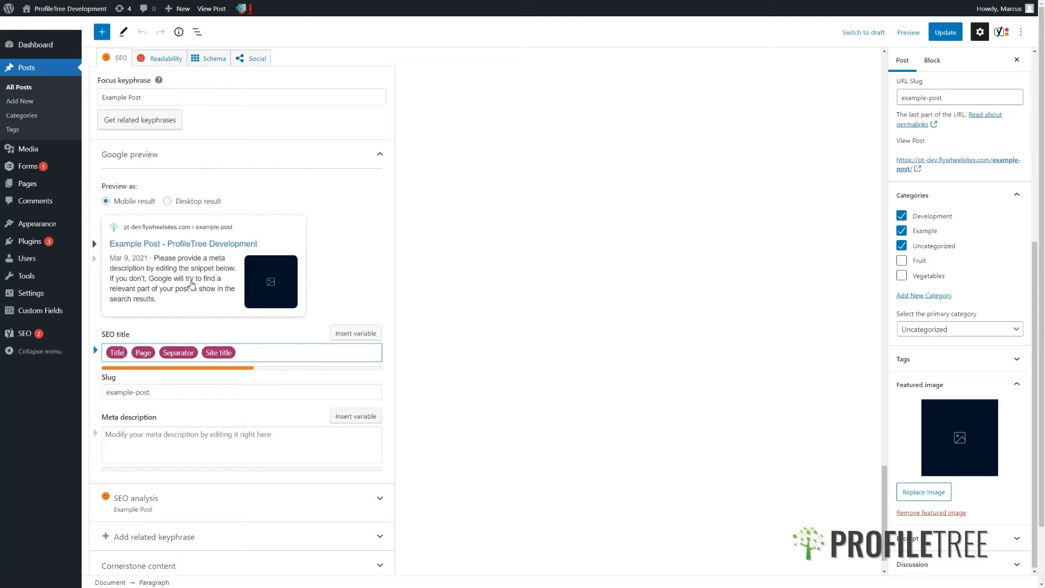
Step: Review the slug field and bring up the variables available for the meta description, then dismiss the list
scroll(192, 284, down, 1)
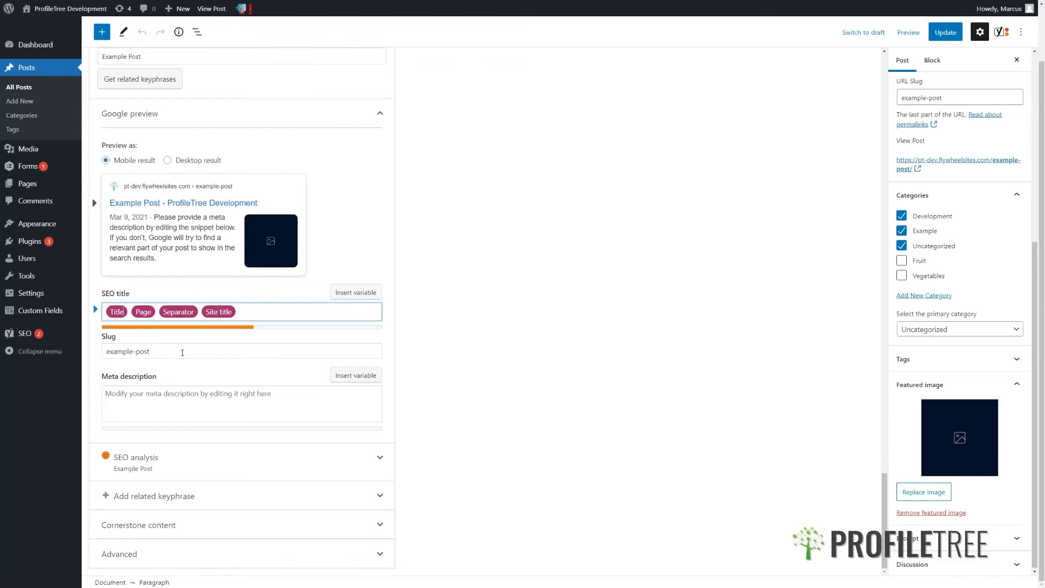
click(182, 352)
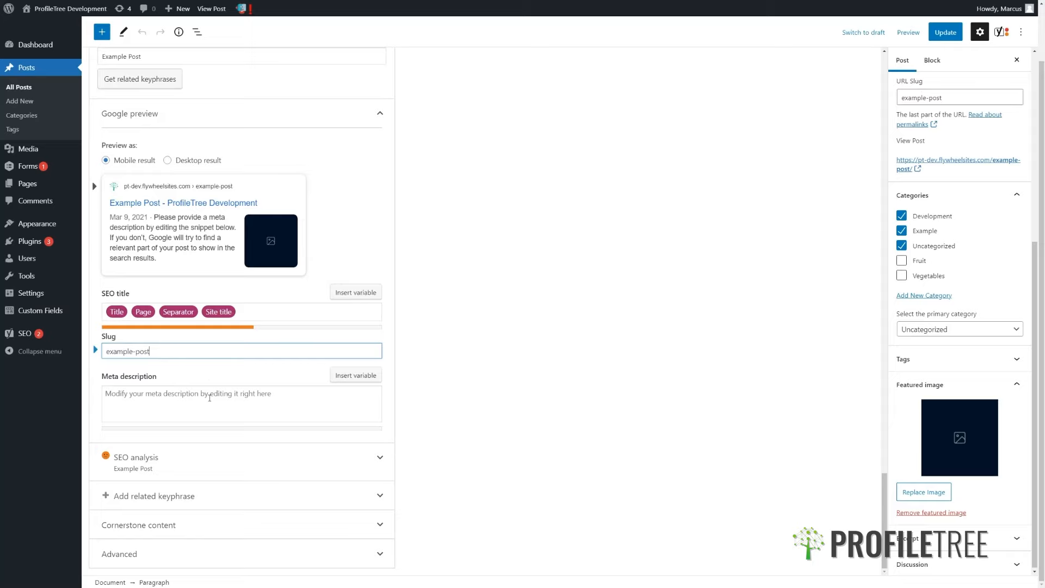
click(206, 394)
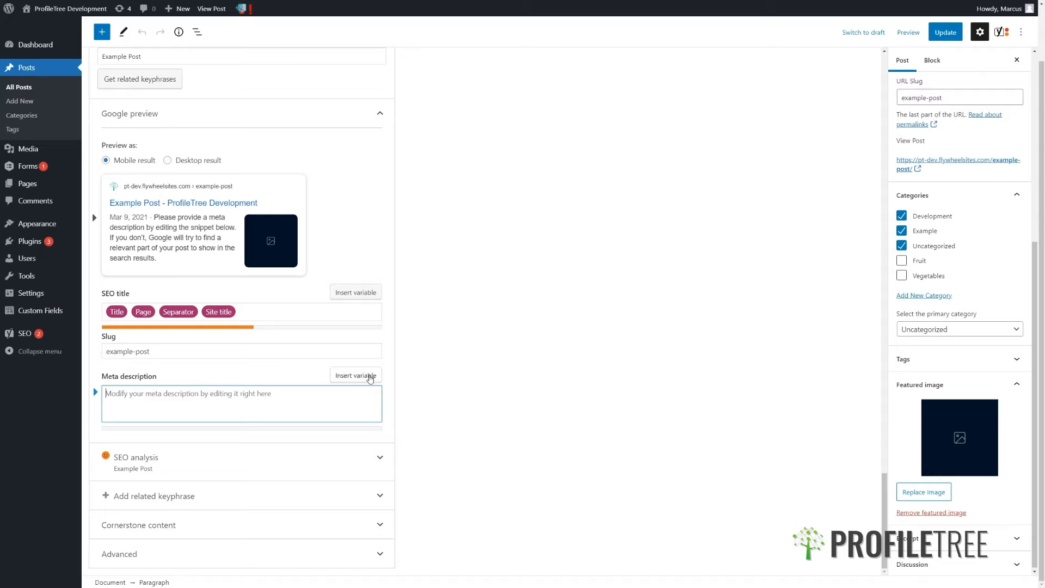
click(369, 376)
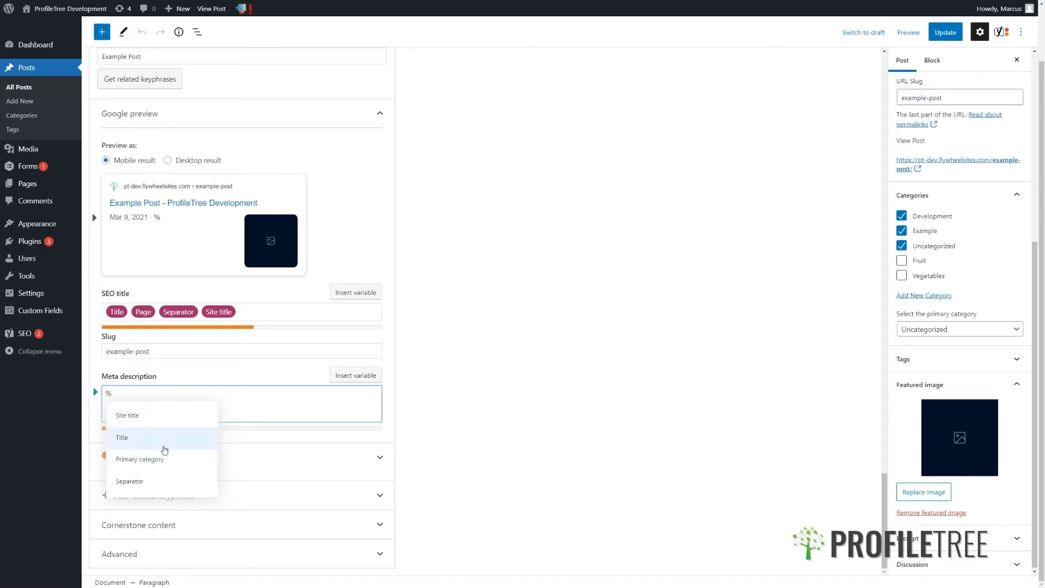
scroll(520, 359, up, 3)
click(535, 387)
Step: Copy the post's opening Lorem ipsum paragraph into the meta description, replacing everything in that field
scroll(294, 398, down, 2)
scroll(170, 472, up, 20)
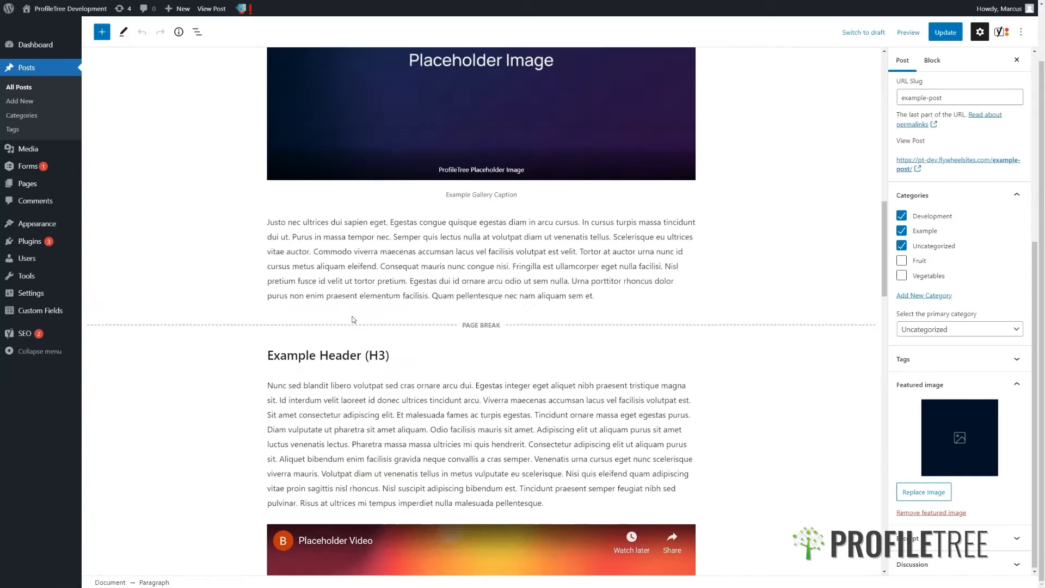
scroll(352, 320, up, 15)
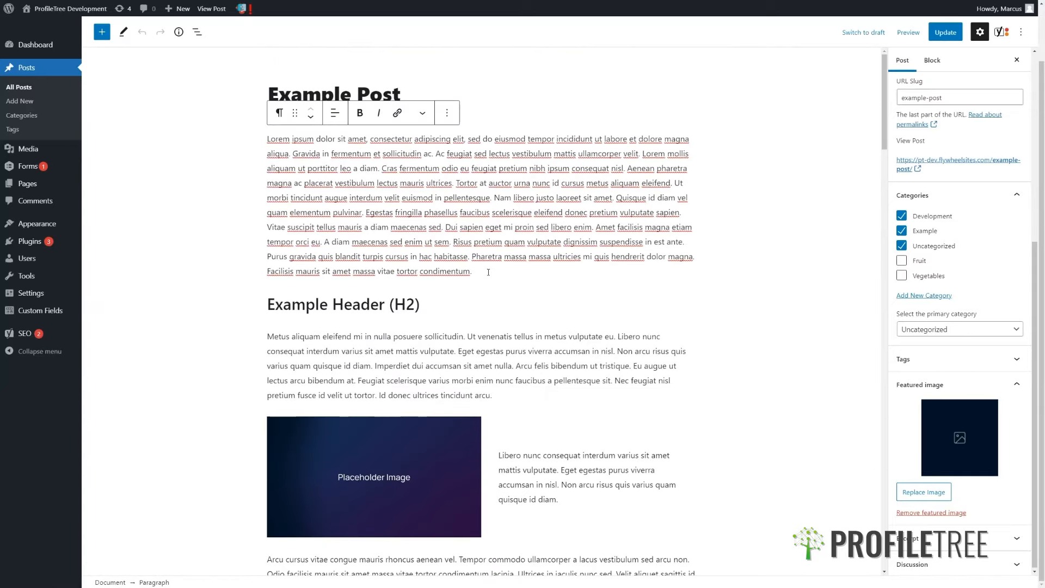
drag(489, 272, 257, 137)
key(ctrl+c)
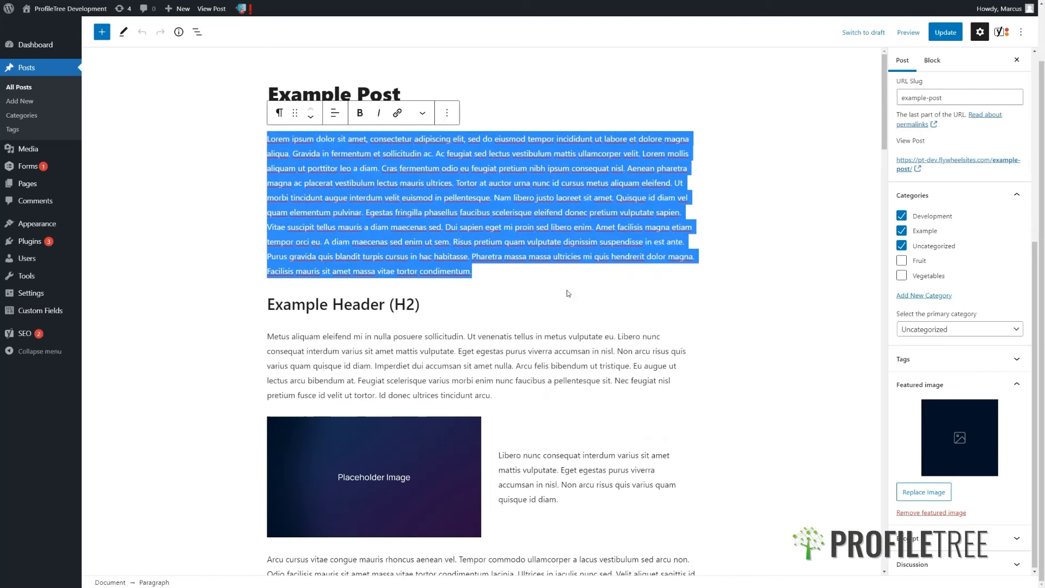
click(568, 297)
scroll(240, 346, down, 20)
scroll(233, 346, down, 15)
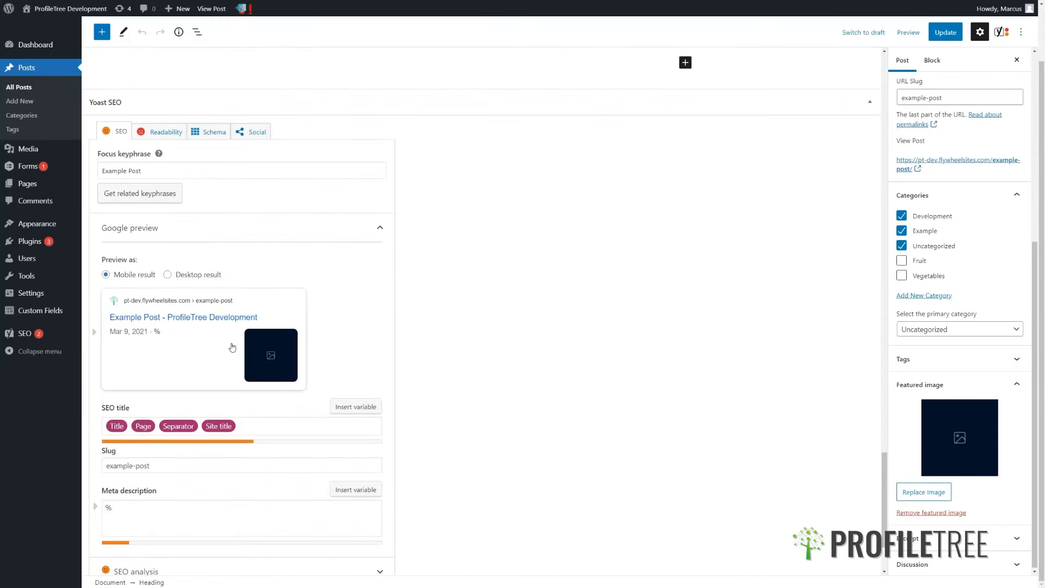
scroll(232, 346, down, 3)
click(190, 395)
key(ctrl+a)
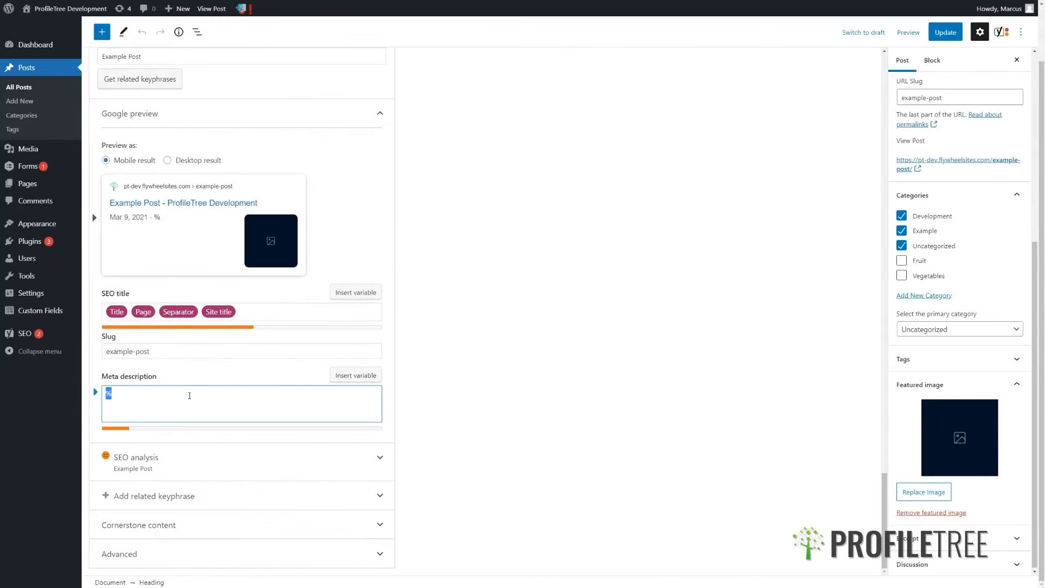
key(ctrl+v)
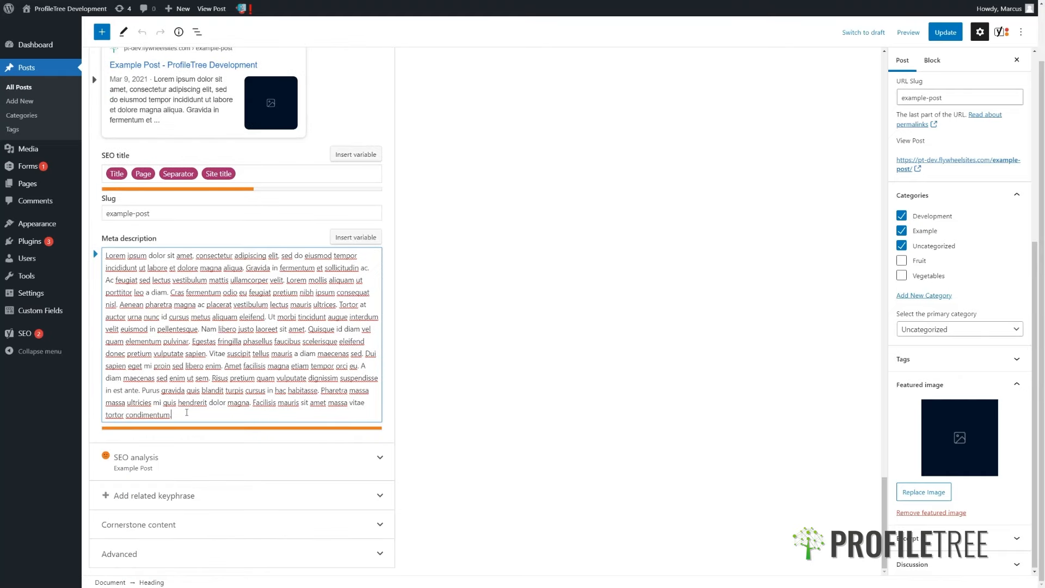
Step: Cut the meta description down so that it ends after "Gravida in fermentum et sollicitudin ac."
drag(185, 413, 193, 345)
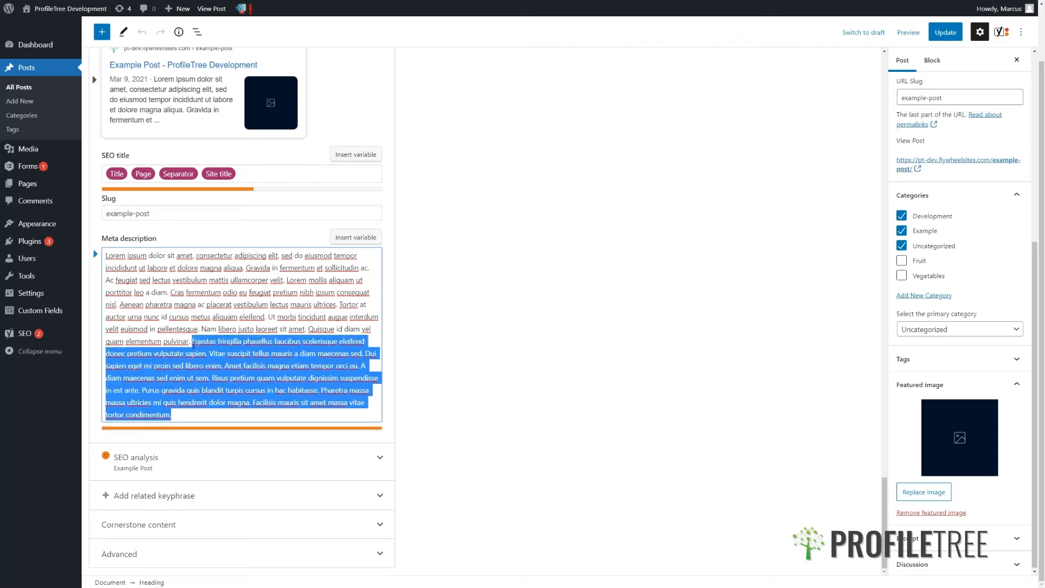
key(BackSpace)
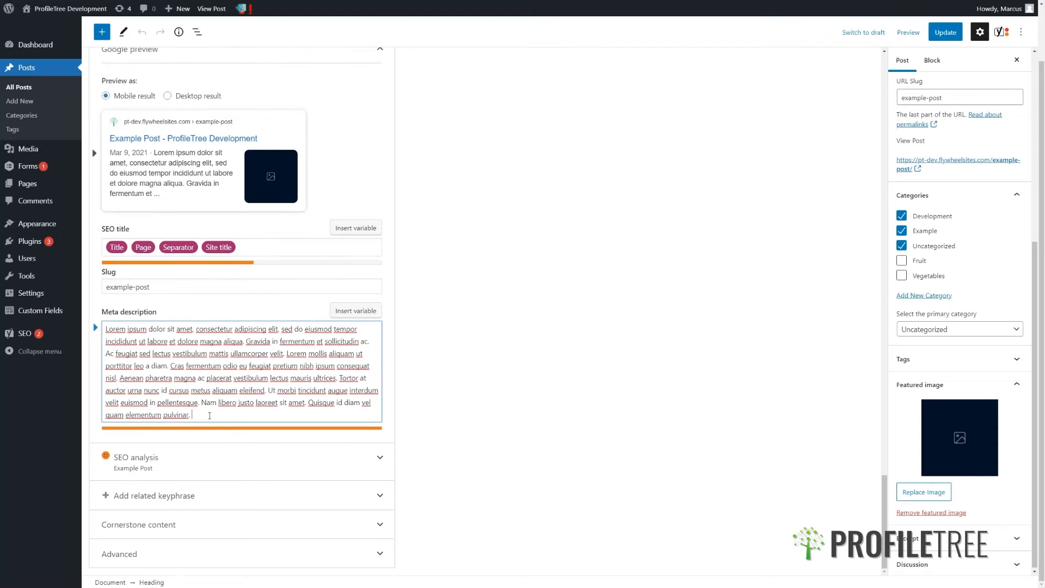
drag(192, 414, 170, 378)
key(BackSpace)
key(BackSpace)
drag(169, 415, 106, 403)
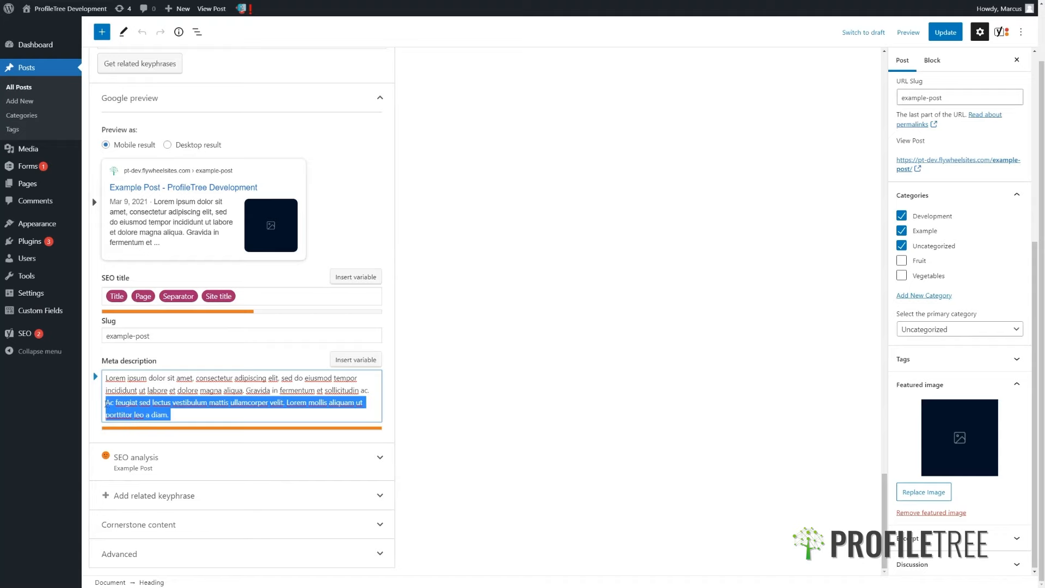
key(BackSpace)
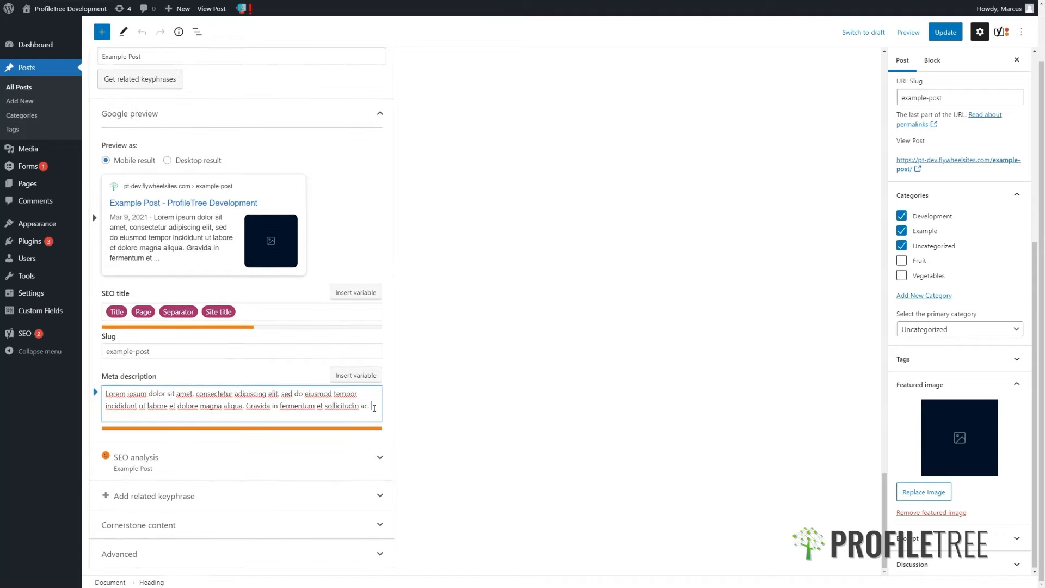
Step: Shorten the meta description further to its first sentence, ending with "et dolore magna aliqua."
key(BackSpace)
key(BackSpace)
key(BackSpace)
key(BackSpace)
key(BackSpace)
key(BackSpace)
key(BackSpace)
key(BackSpace)
key(BackSpace)
key(BackSpace)
key(BackSpace)
key(BackSpace)
key(BackSpace)
key(BackSpace)
key(BackSpace)
key(BackSpace)
key(BackSpace)
key(BackSpace)
key(BackSpace)
key(BackSpace)
key(BackSpace)
key(BackSpace)
key(BackSpace)
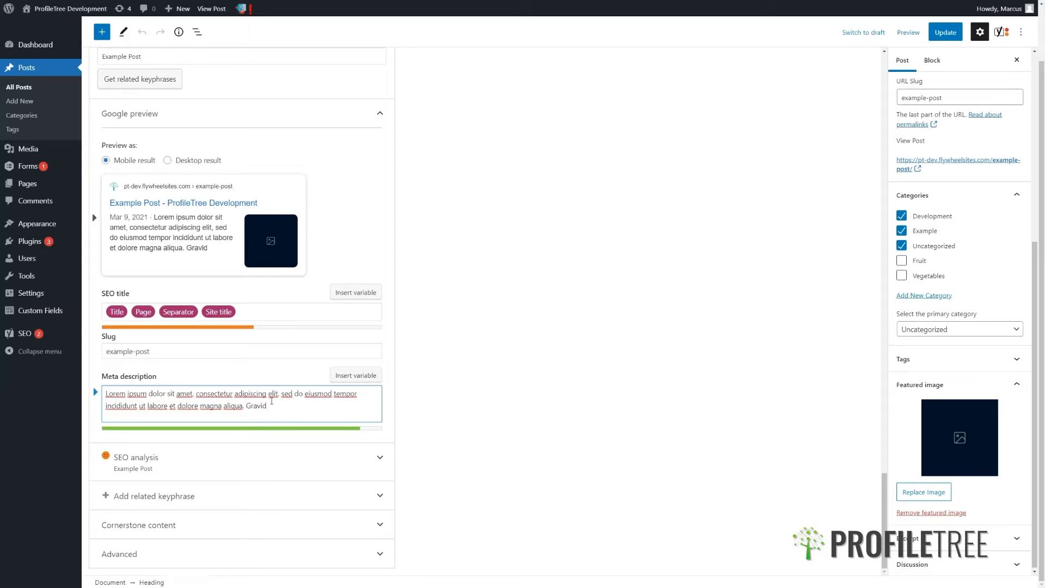
key(shift+Left)
key(shift+Left)
key(shift+Left)
key(shift+Left)
key(shift+Left)
key(shift+Left)
key(shift+Left)
key(BackSpace)
Step: Append "- Lorem ipsum dolor" after the Site title variable in the SEO title, copying the words from the meta description
drag(167, 394, 97, 393)
key(ctrl+c)
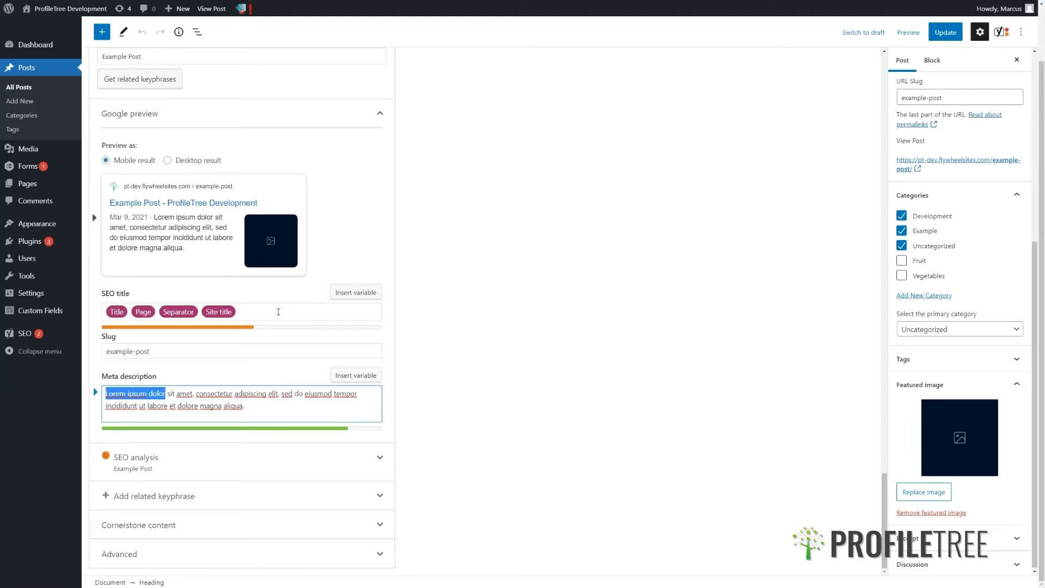
click(270, 312)
key(ctrl+v)
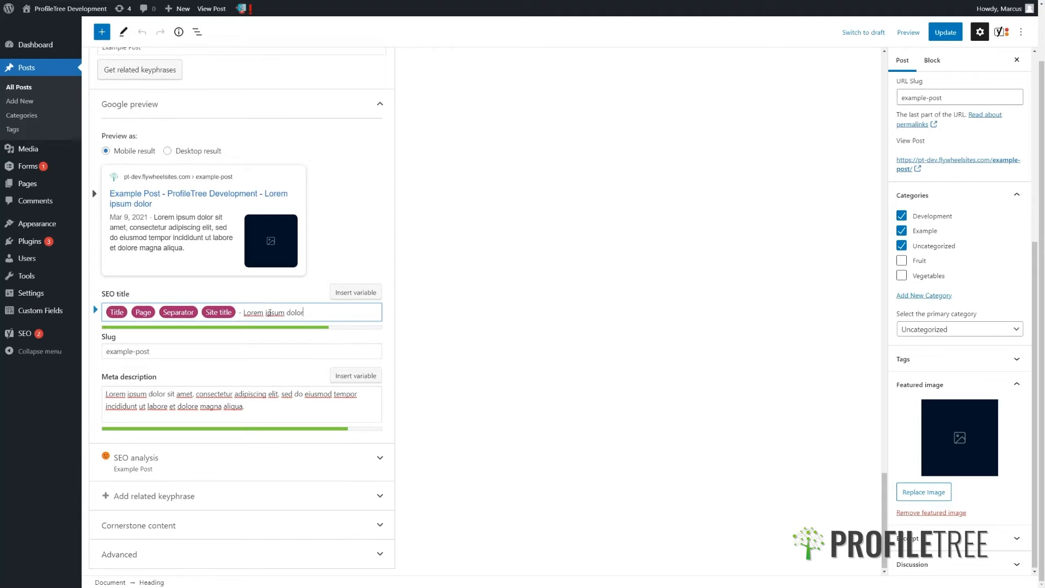
click(524, 309)
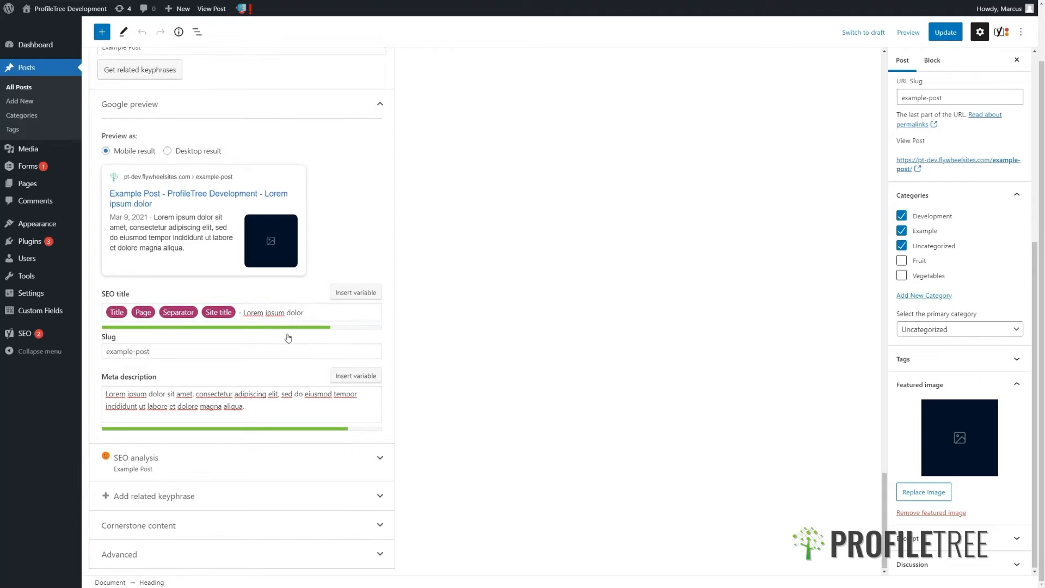
Step: Show the Google preview as a desktop result, then return it to the mobile result
scroll(264, 277, up, 1)
scroll(264, 277, up, 1)
click(192, 190)
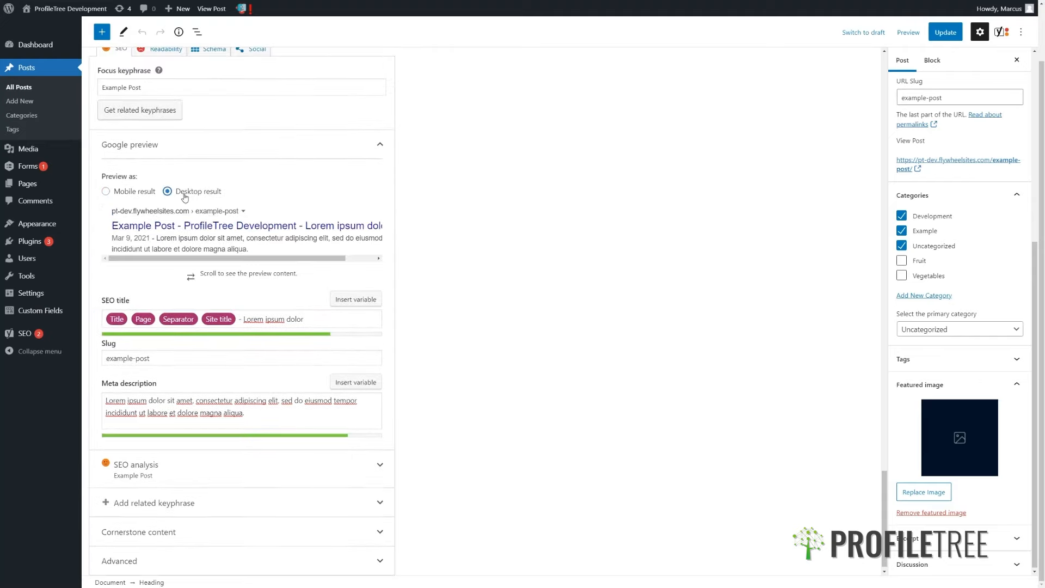
click(131, 195)
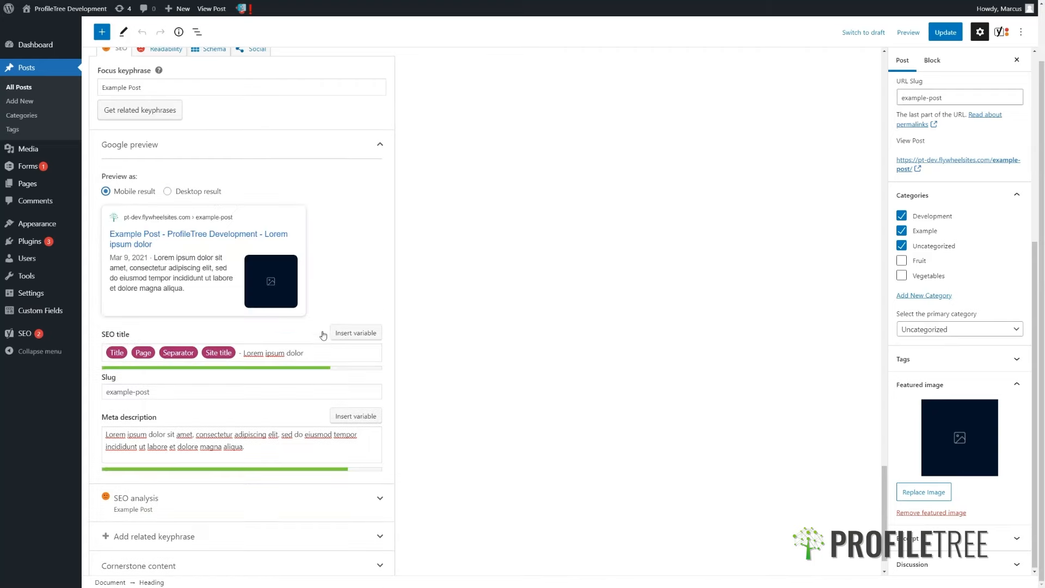
Step: Expand the SEO analysis and review its problems, improvements and good results for the Example Post keyphrase
scroll(299, 258, down, 1)
click(355, 469)
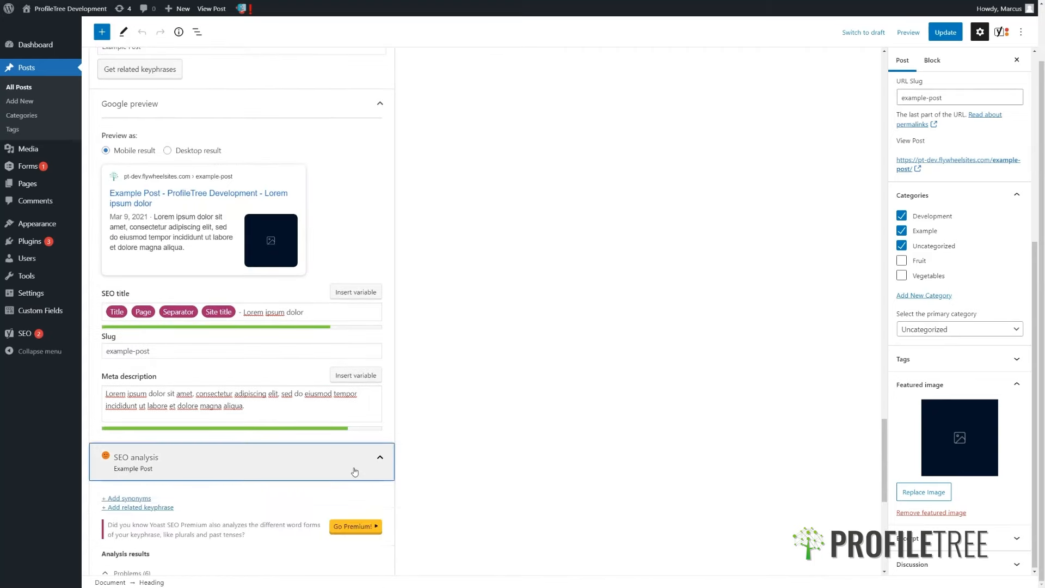
scroll(351, 457, down, 1)
scroll(349, 450, down, 3)
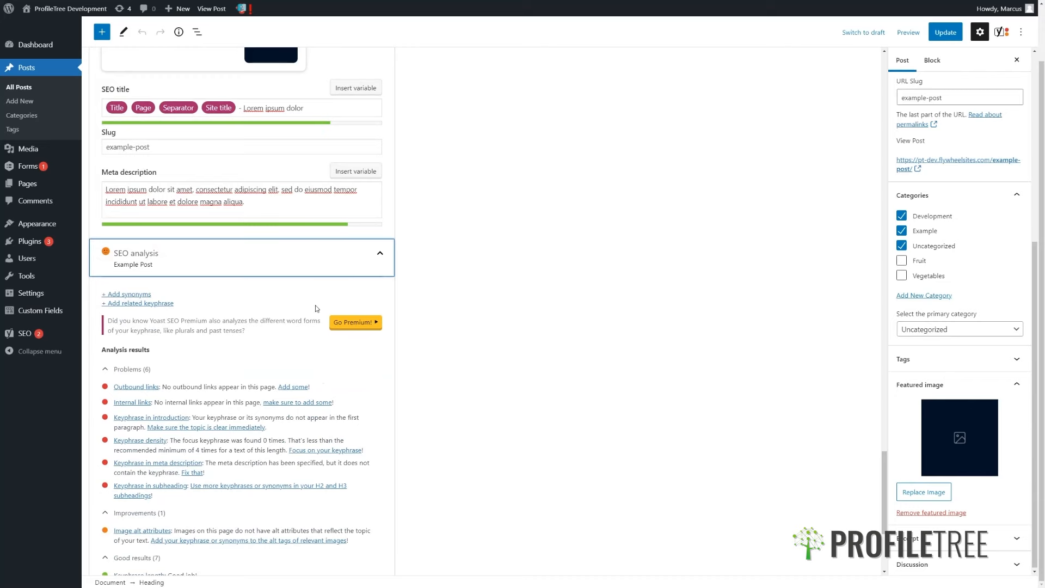
scroll(316, 309, down, 2)
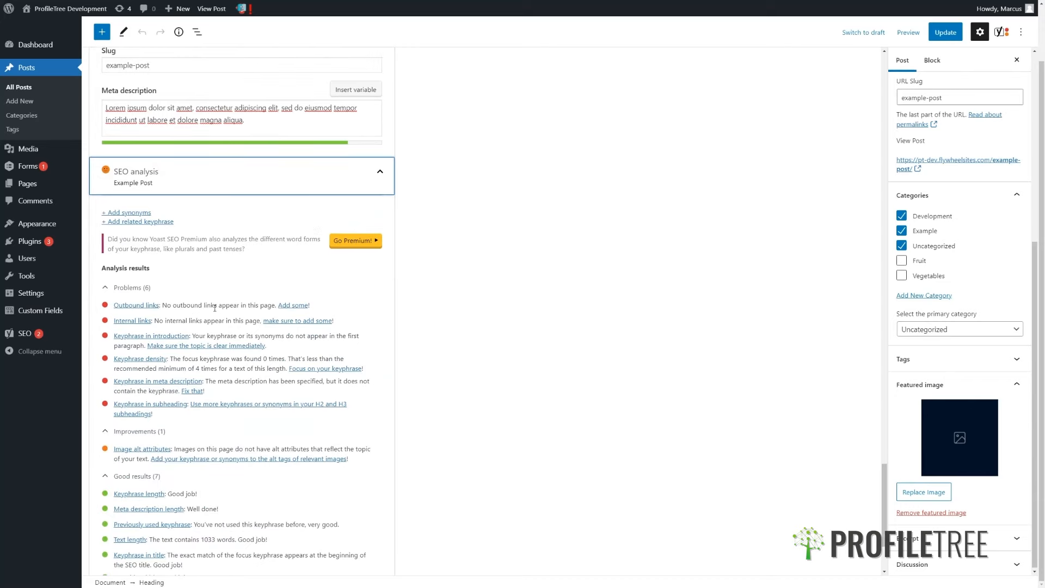
scroll(193, 300, down, 1)
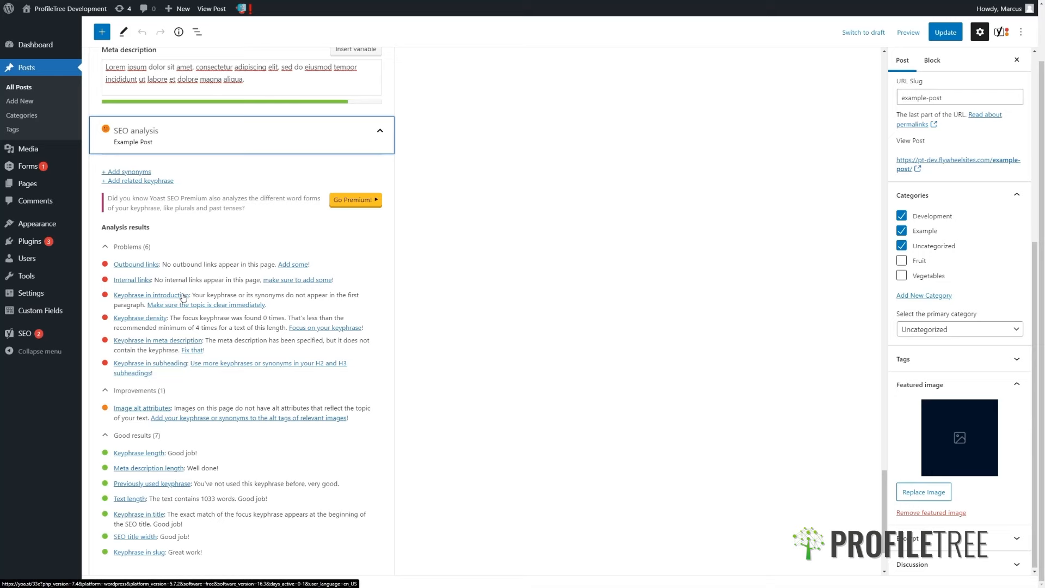
scroll(183, 298, down, 2)
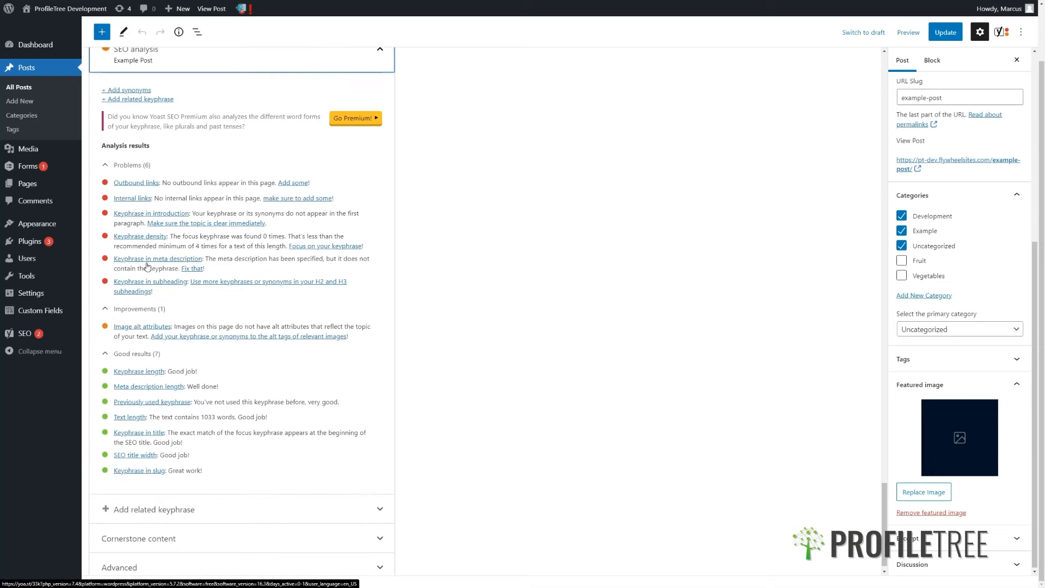
Step: Replace the focus keyphrase with Lorem ipsum, copied from the start of the meta description
scroll(147, 266, up, 5)
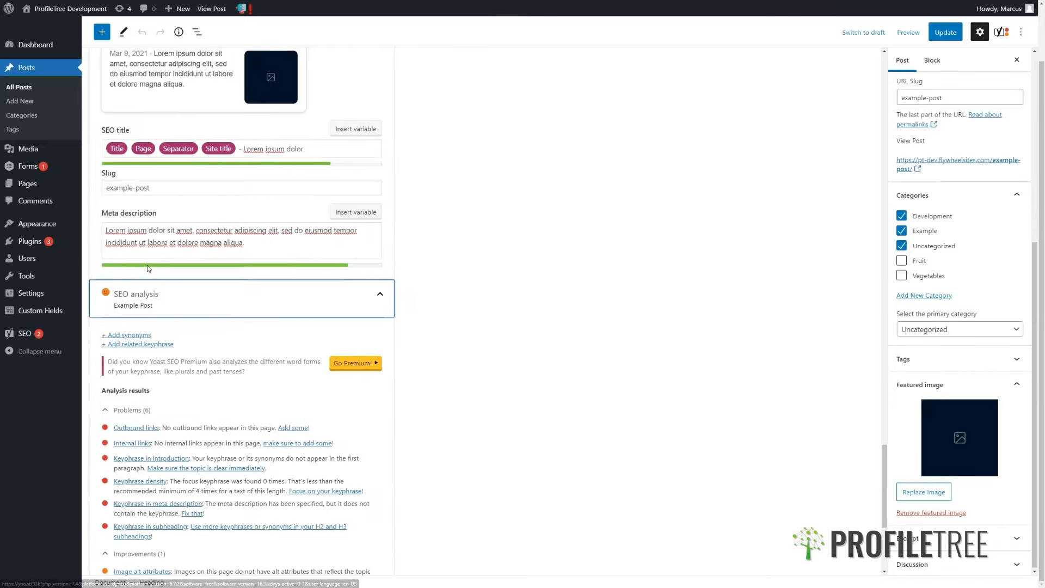
scroll(146, 170, up, 3)
scroll(146, 168, up, 3)
drag(140, 209, 101, 207)
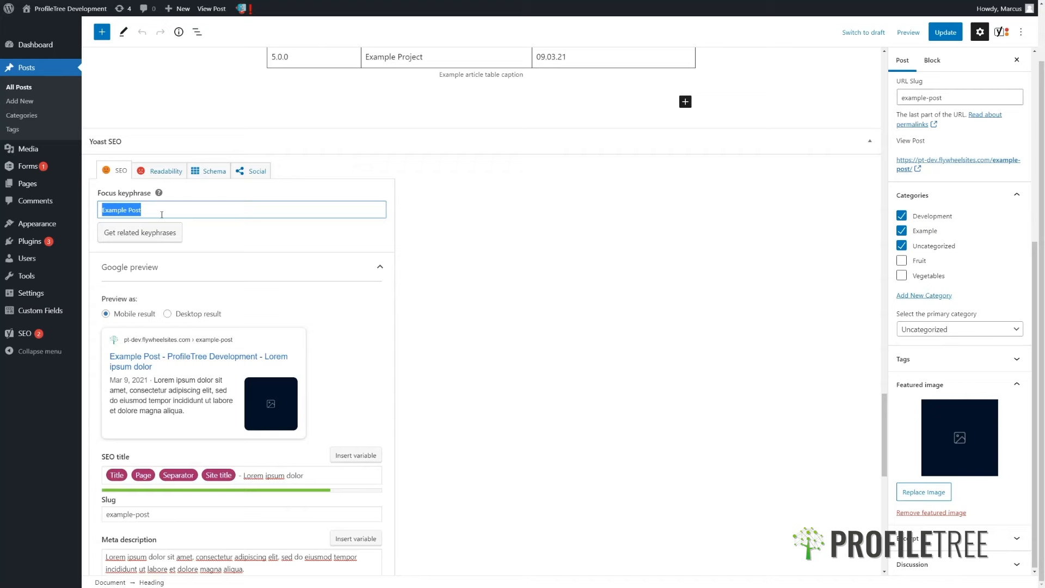
scroll(162, 381, down, 2)
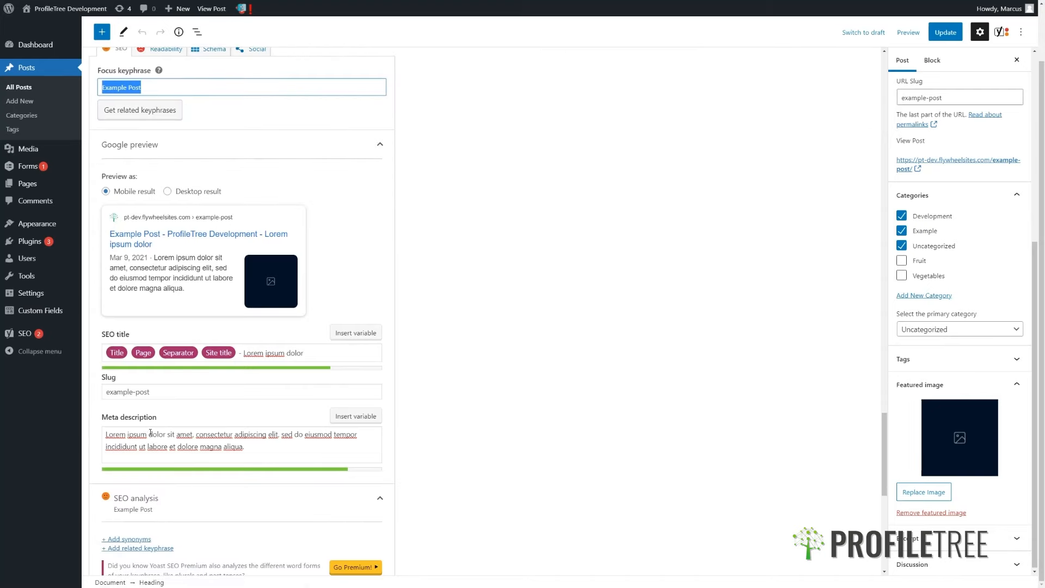
drag(148, 434, 105, 433)
key(ctrl+c)
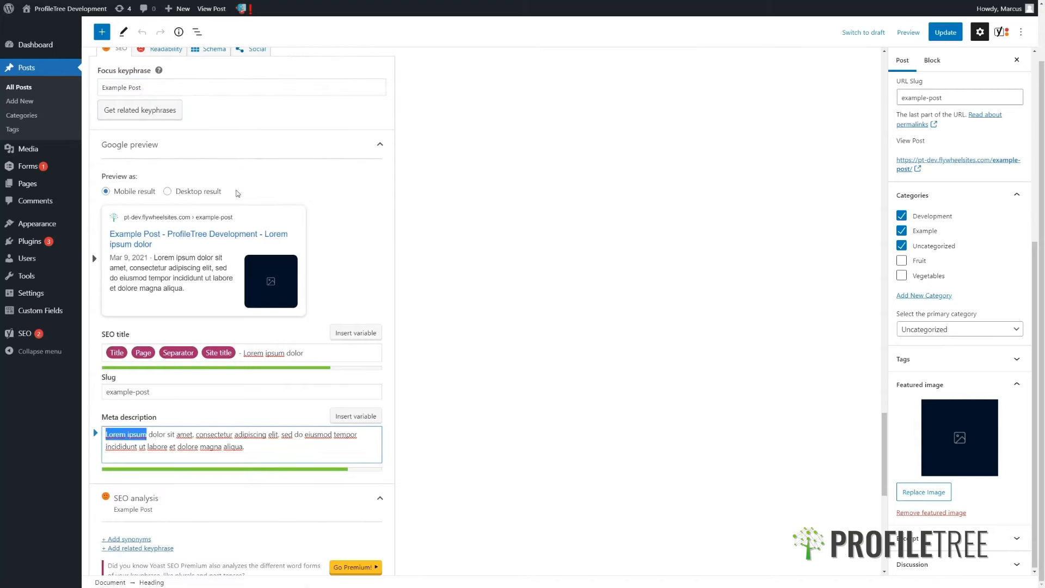
scroll(180, 130, up, 2)
drag(144, 169, 103, 169)
key(ctrl+v)
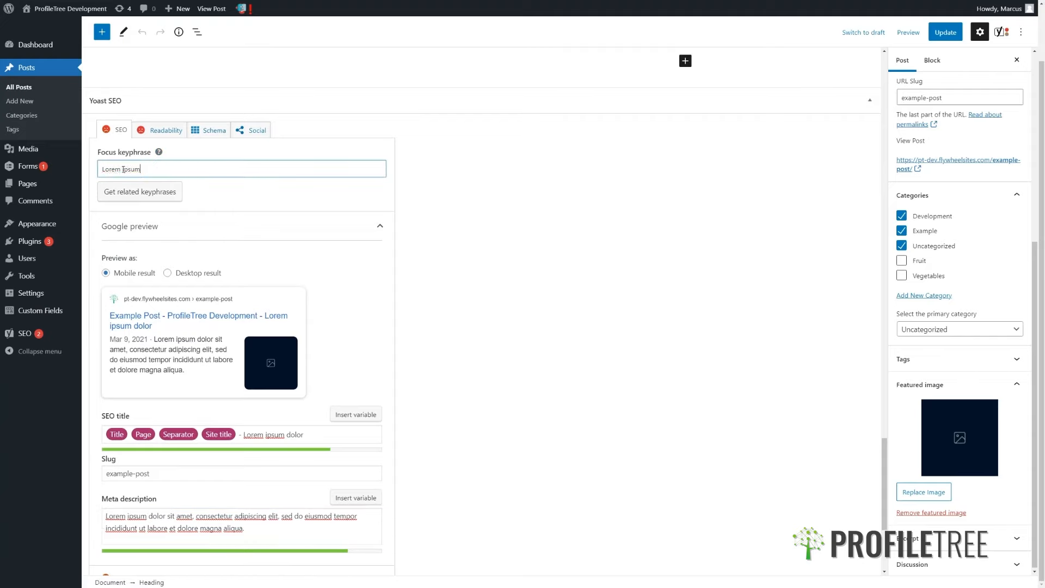
click(416, 235)
Step: Review the SEO analysis for the Lorem ipsum keyphrase and compare it with the title, slug and meta description
scroll(309, 283, down, 7)
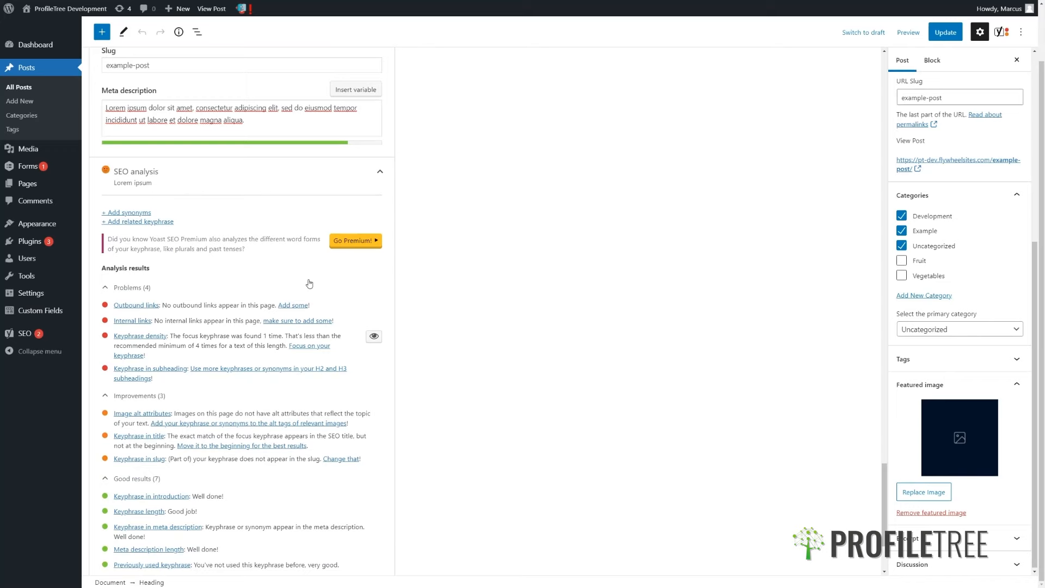
scroll(310, 281, down, 3)
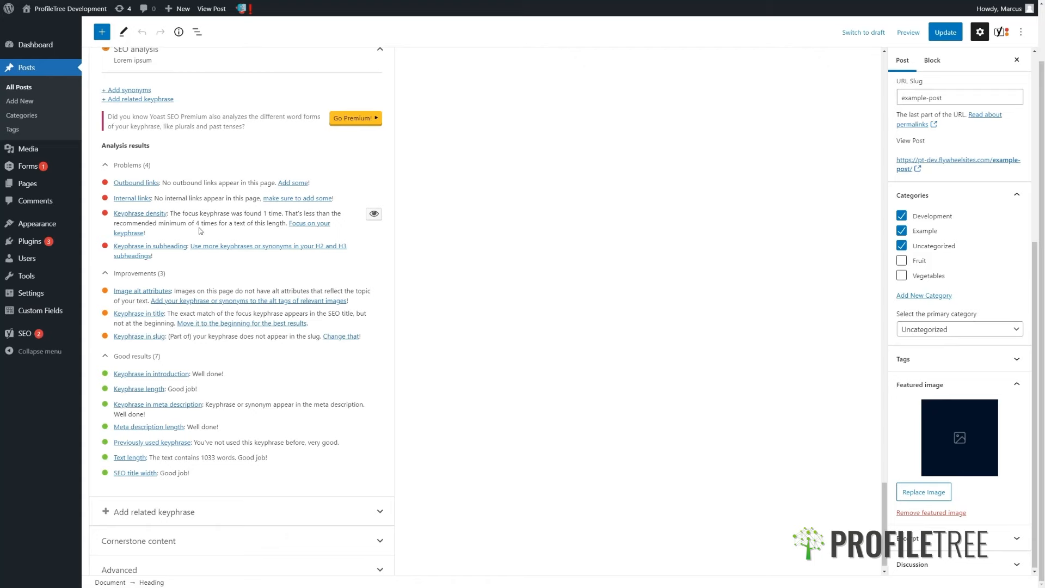
scroll(283, 235, up, 1)
scroll(283, 235, up, 15)
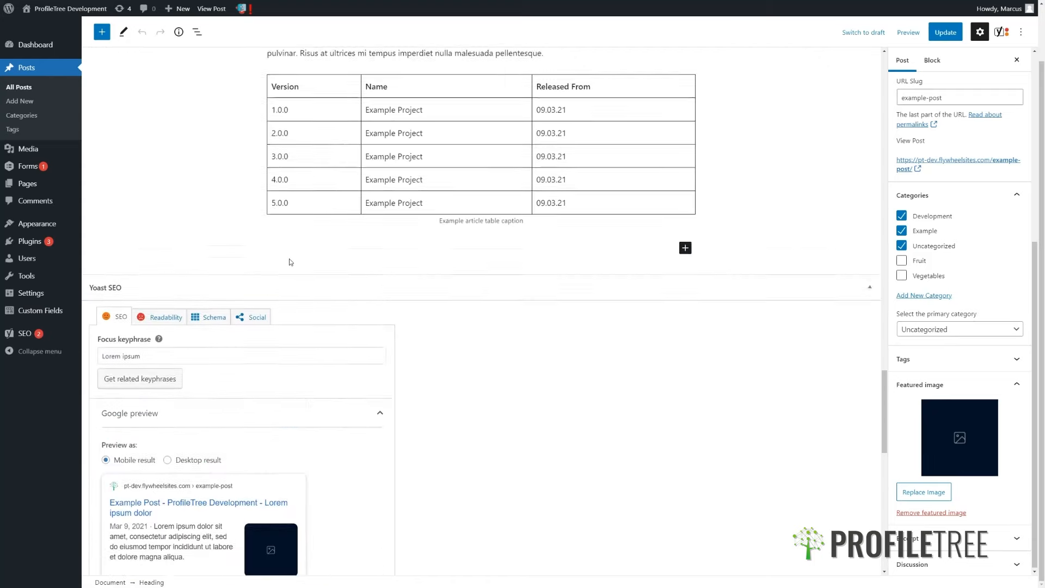
scroll(298, 261, down, 12)
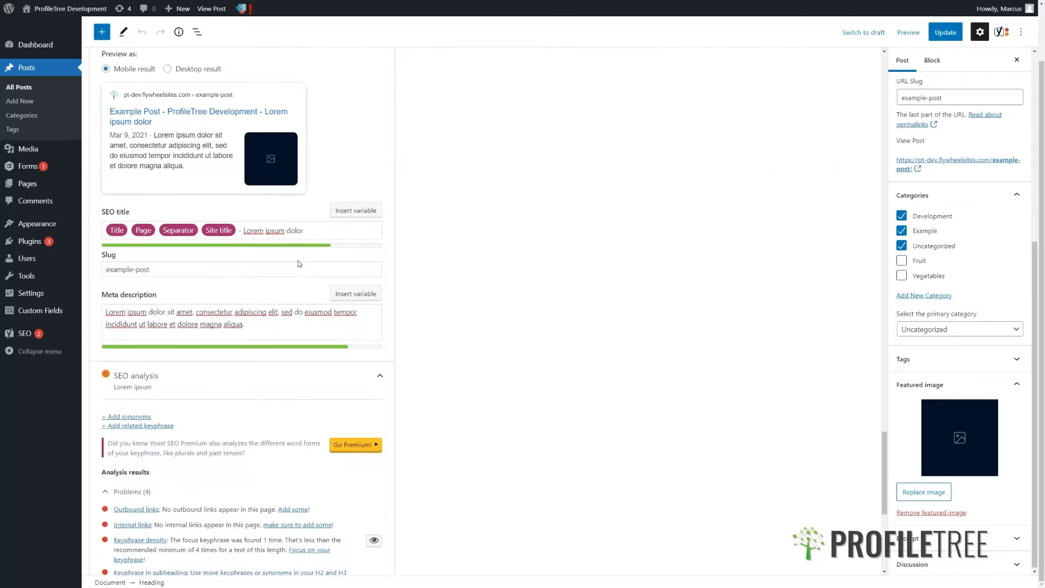
scroll(298, 264, up, 3)
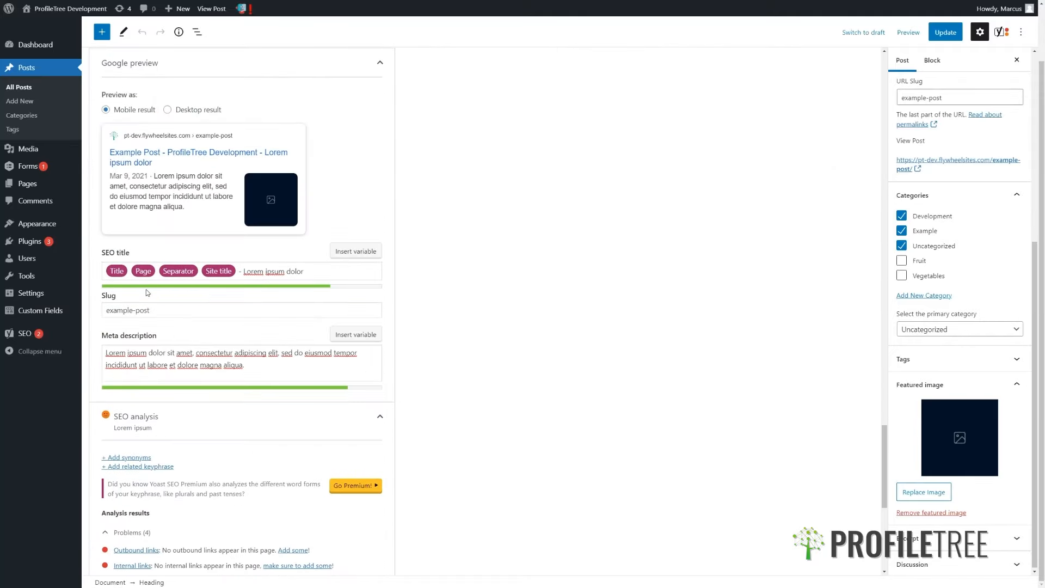
Step: Copy Lorem ipsum from the meta description and insert it at the start of the paragraph below the bulleted list
drag(149, 352, 94, 354)
key(ctrl+c)
scroll(529, 219, up, 8)
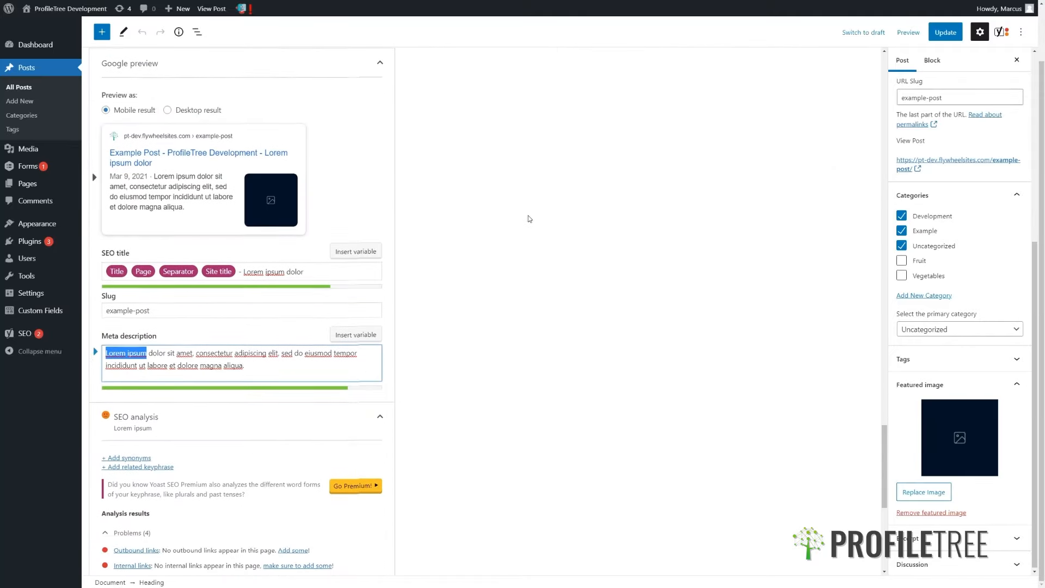
scroll(405, 256, up, 5)
click(277, 403)
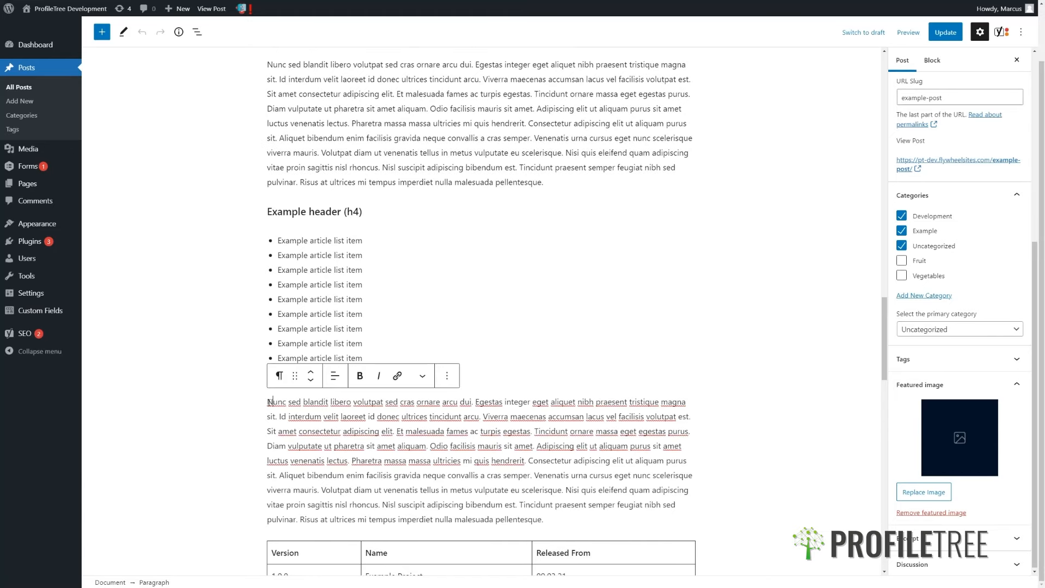
key(ctrl+v)
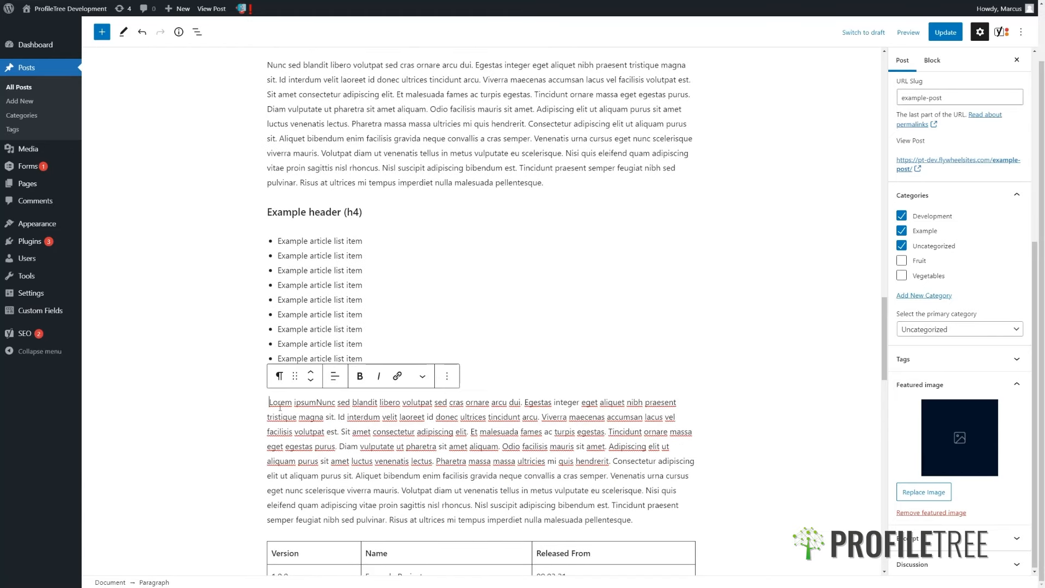
Step: Insert Lorem ipsum, followed by a space, at the start of the paragraphs below the video and under Example Header (H3)
scroll(269, 382, up, 5)
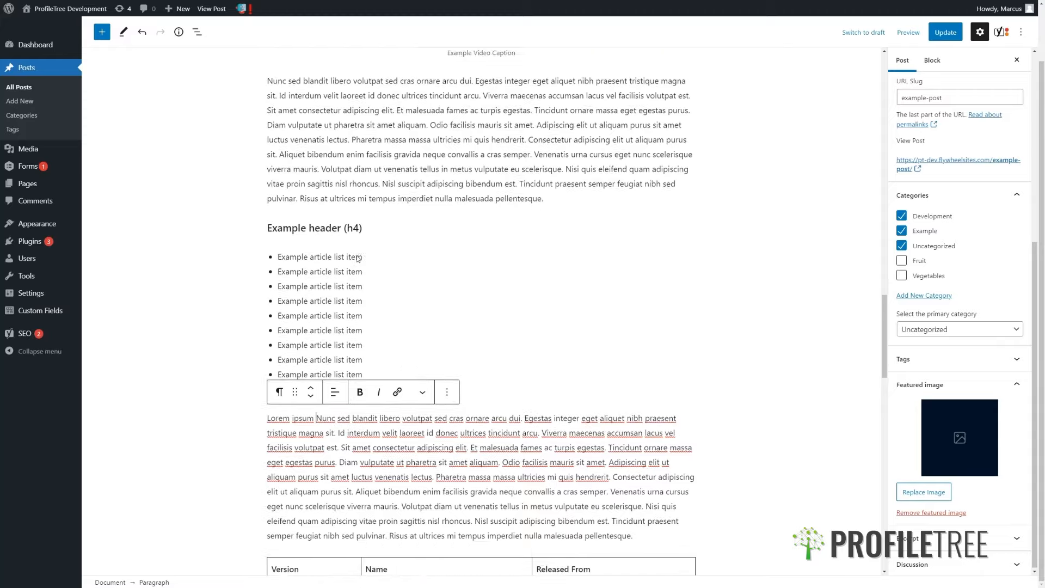
click(270, 353)
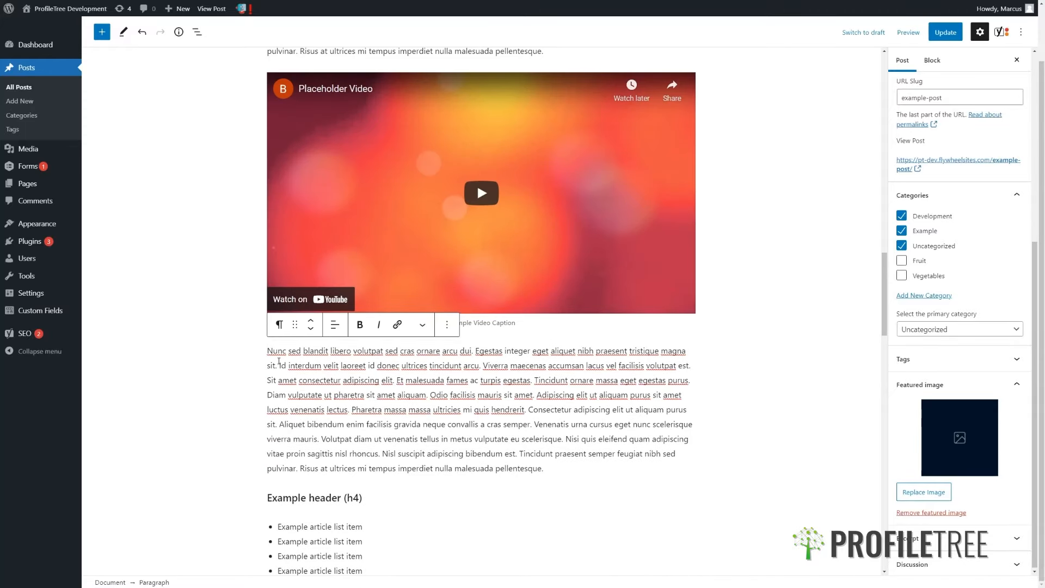
scroll(331, 289, up, 6)
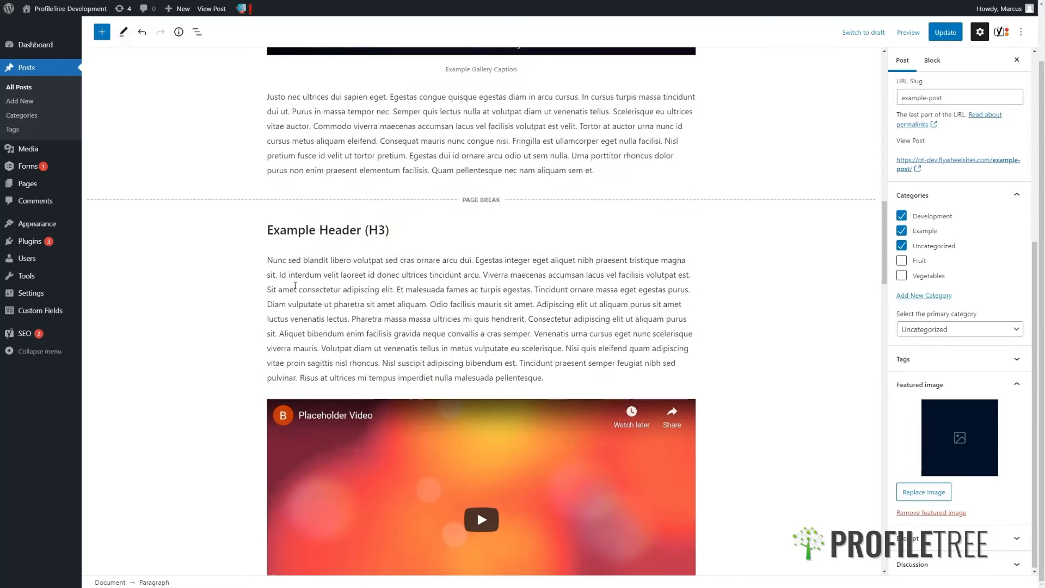
click(269, 260)
text(Lorem ipsum)
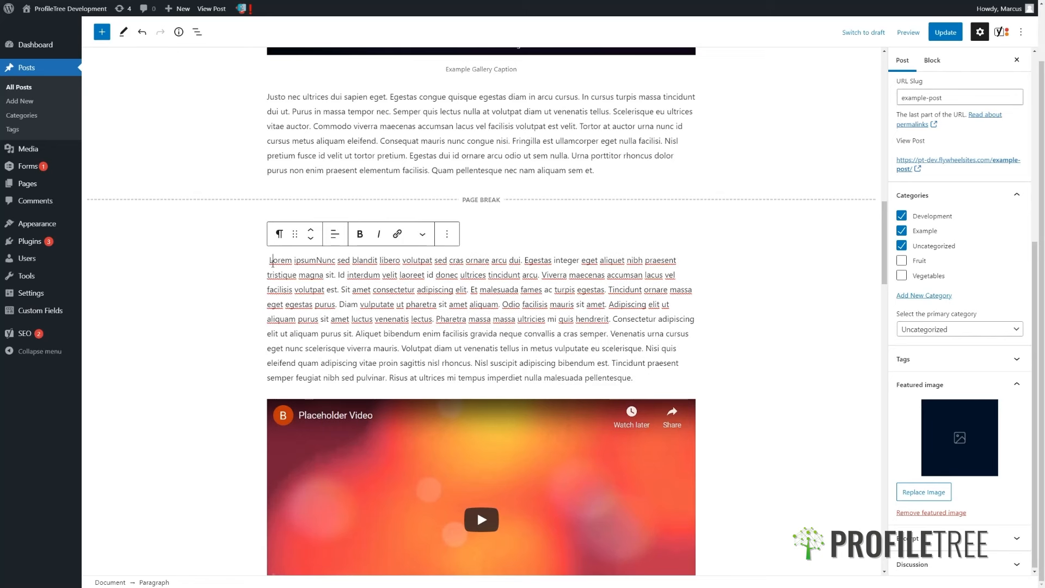
key(Left)
key(BackSpace)
key(Right)
key(Right)
key(Right)
key(Right)
key(Right)
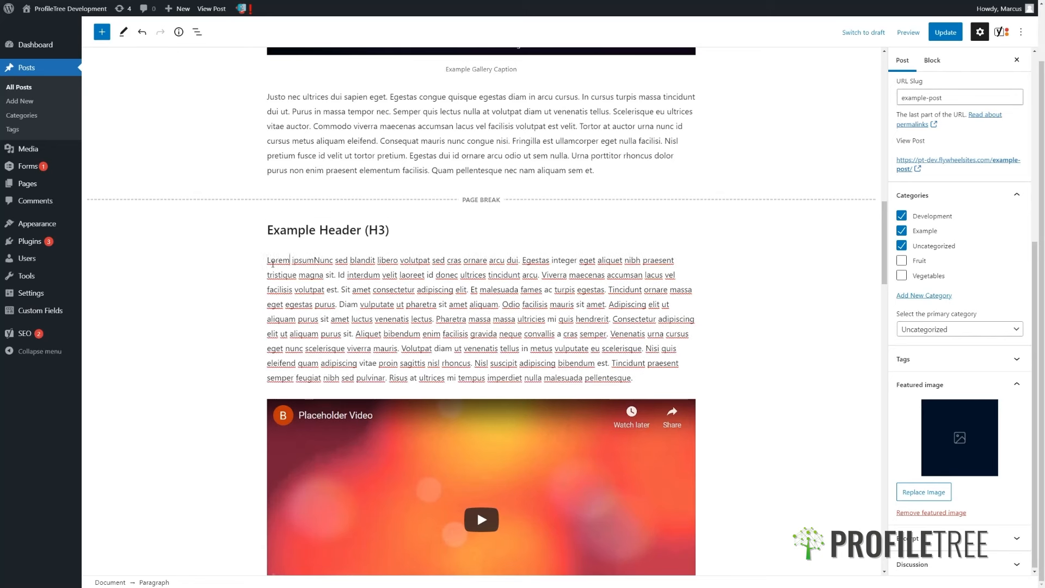
key(Right)
key(Right)
key(Right)
key(Right)
key(Right)
key(Right)
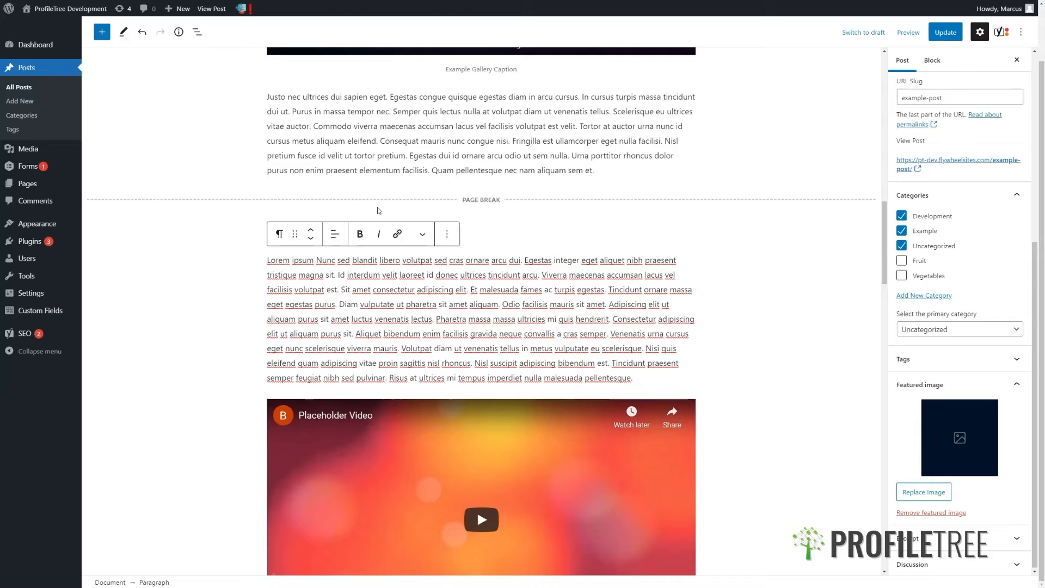
Step: Add an H2 heading reading Lorem ipsum above the post's opening paragraph
scroll(369, 306, down, 15)
scroll(364, 317, down, 9)
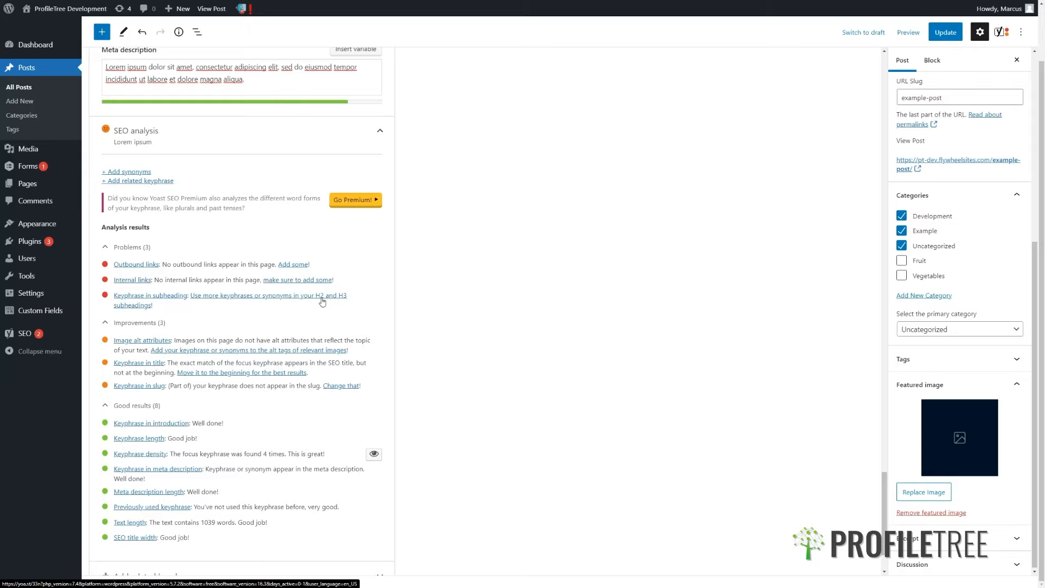
scroll(395, 243, up, 20)
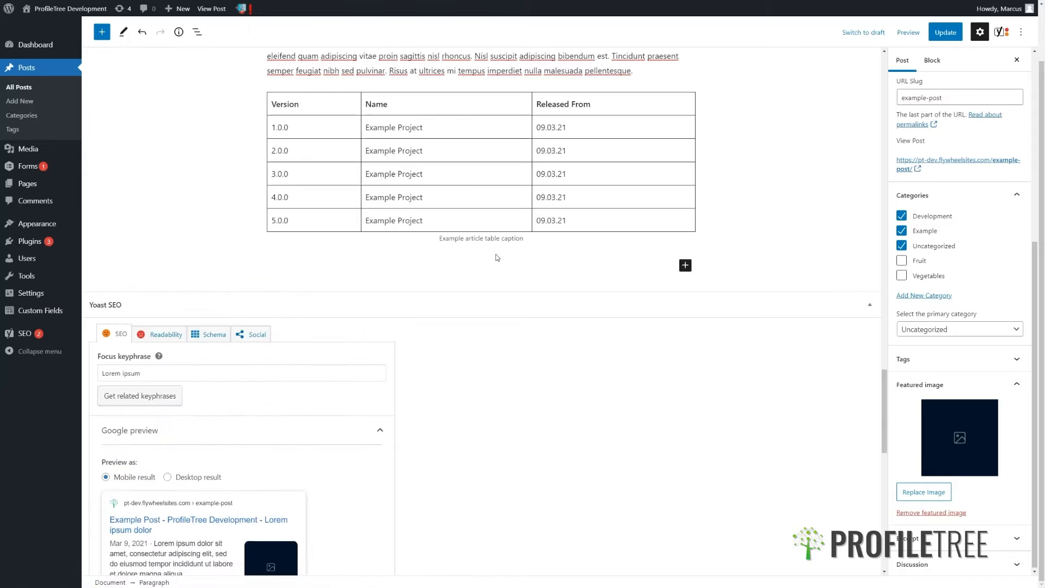
scroll(495, 251, up, 10)
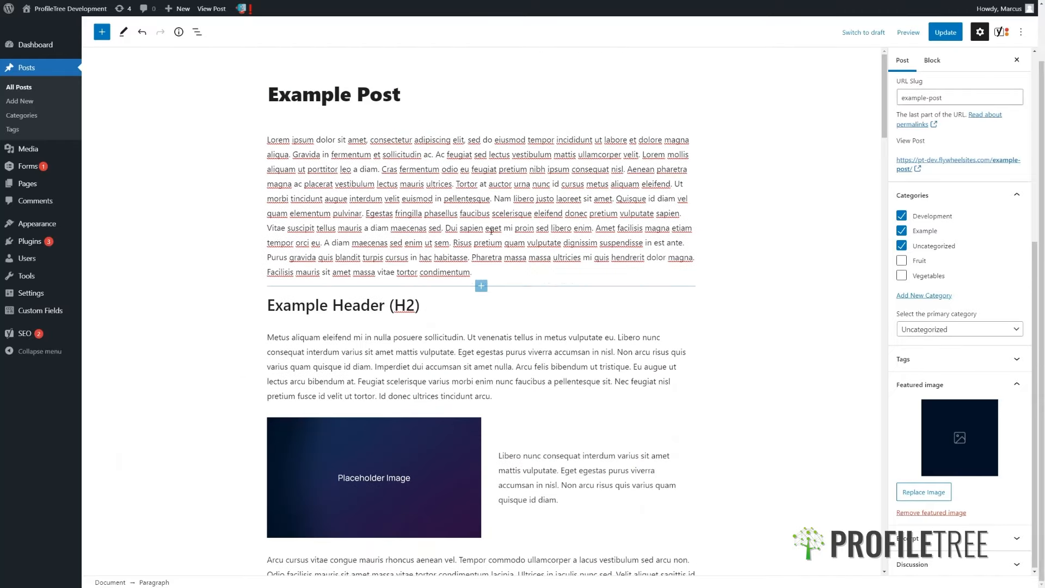
click(441, 121)
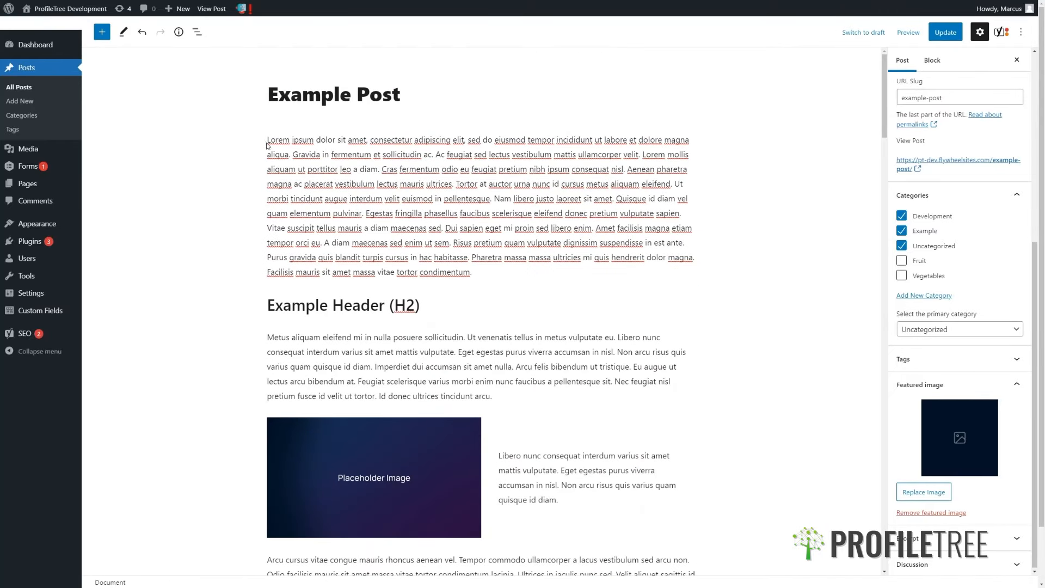
click(268, 145)
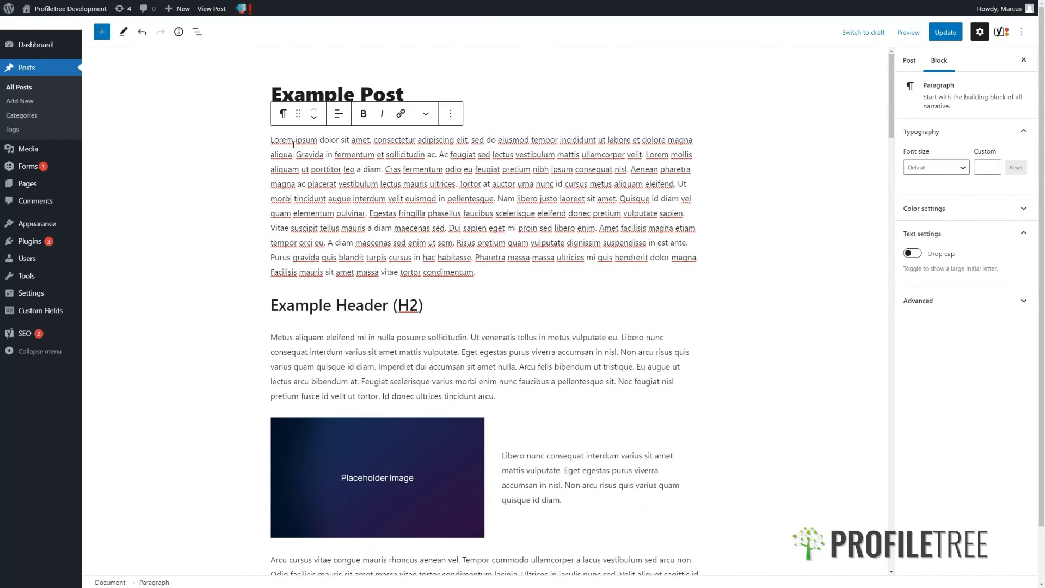
key(Return)
click(271, 100)
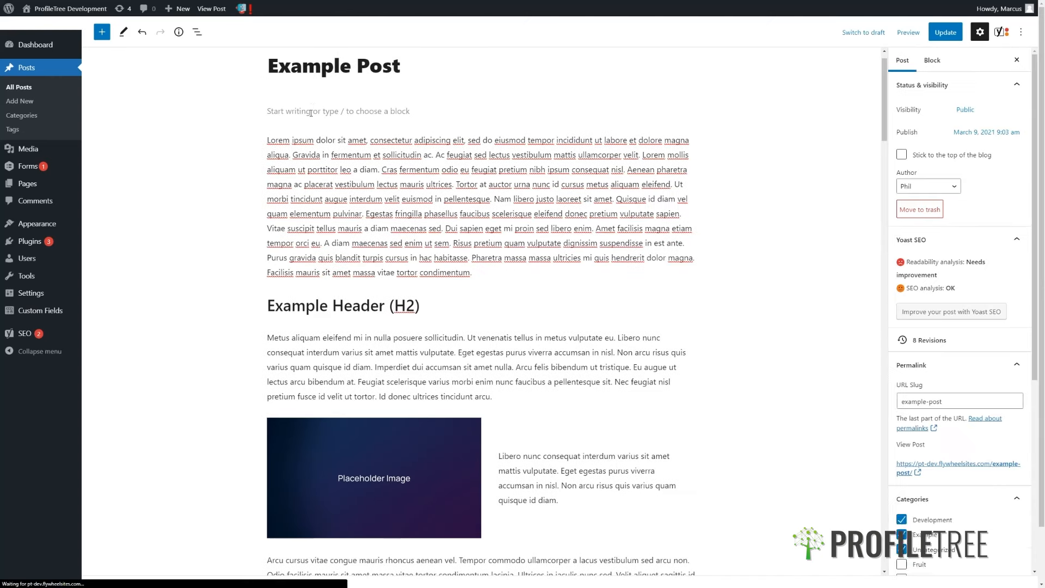
click(310, 112)
key(ctrl+v)
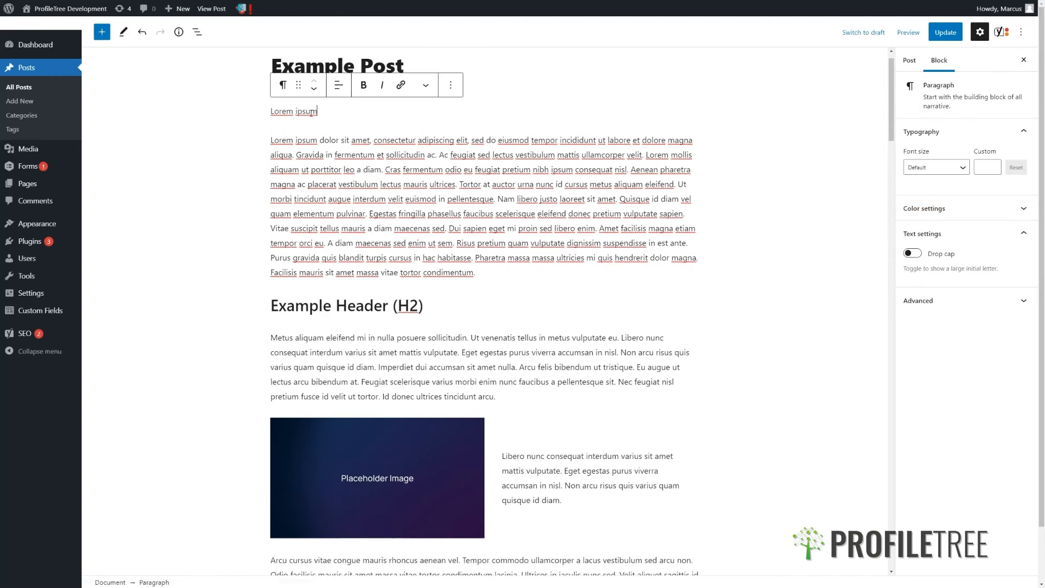
click(289, 89)
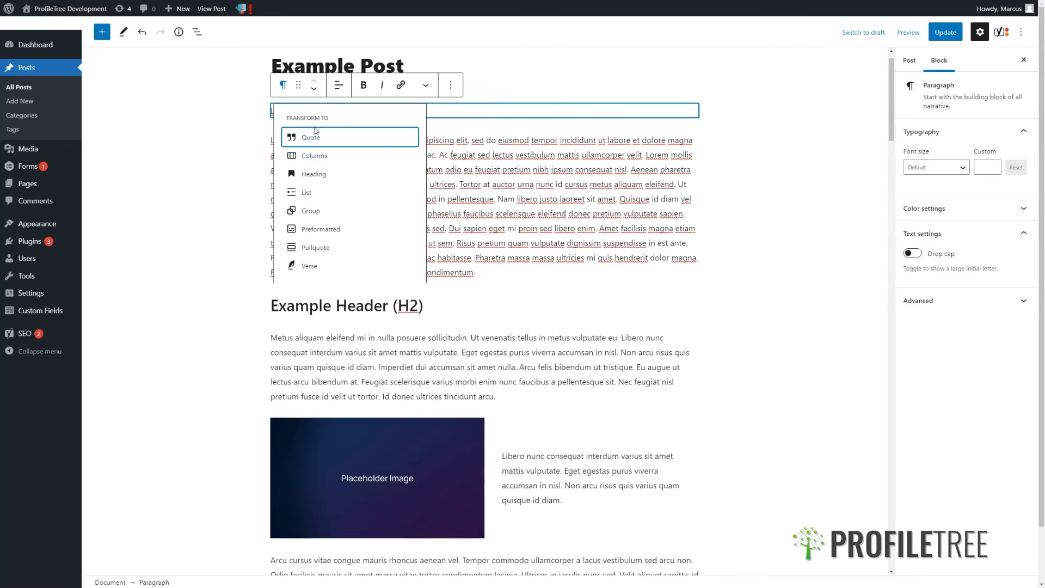
click(336, 176)
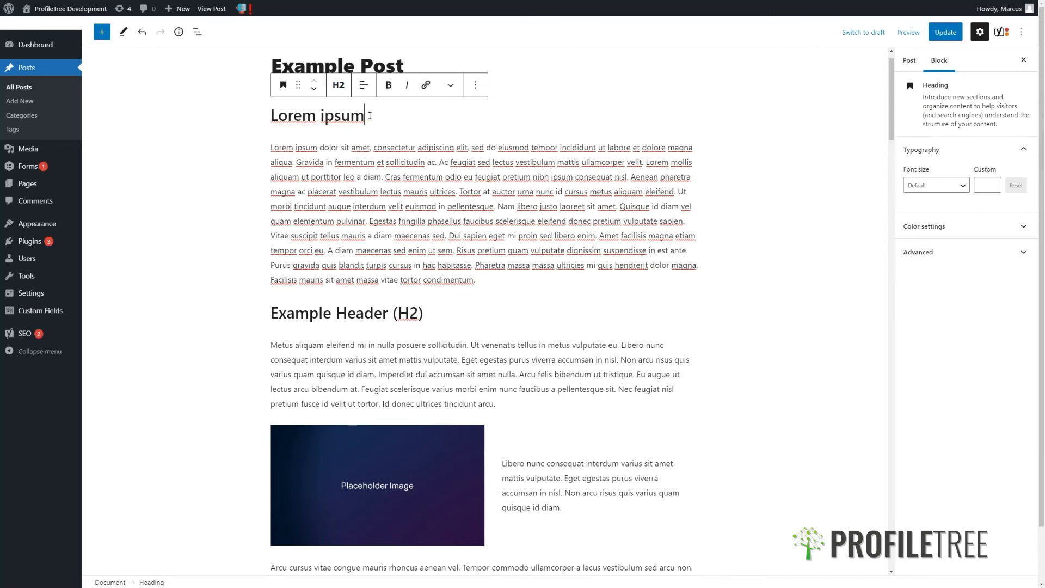
Step: Review the SEO analysis for the Lorem ipsum keyphrase after the content edits
scroll(437, 194, down, 5)
scroll(437, 194, down, 20)
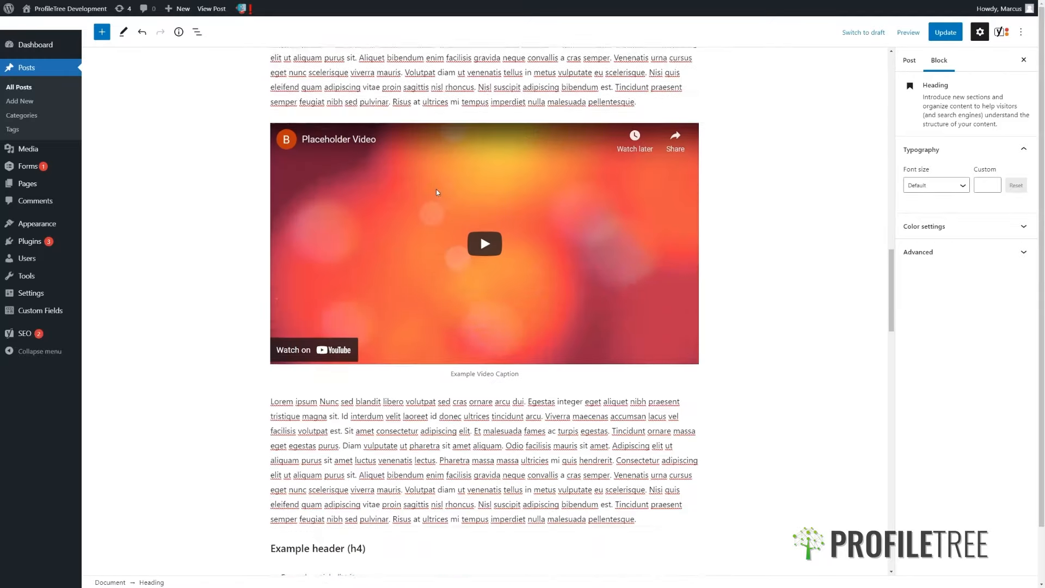
scroll(435, 189, down, 10)
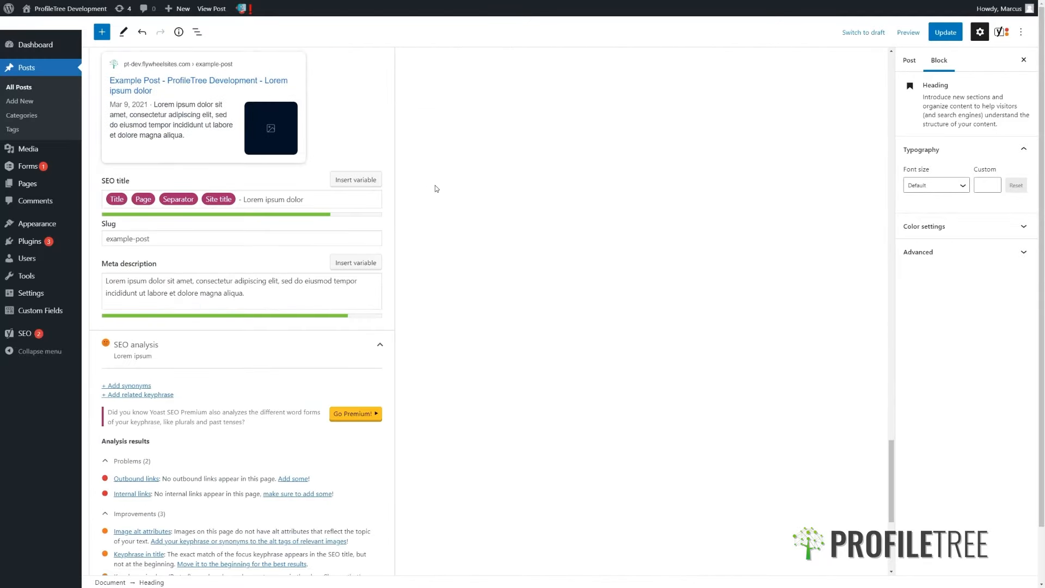
scroll(298, 296, down, 3)
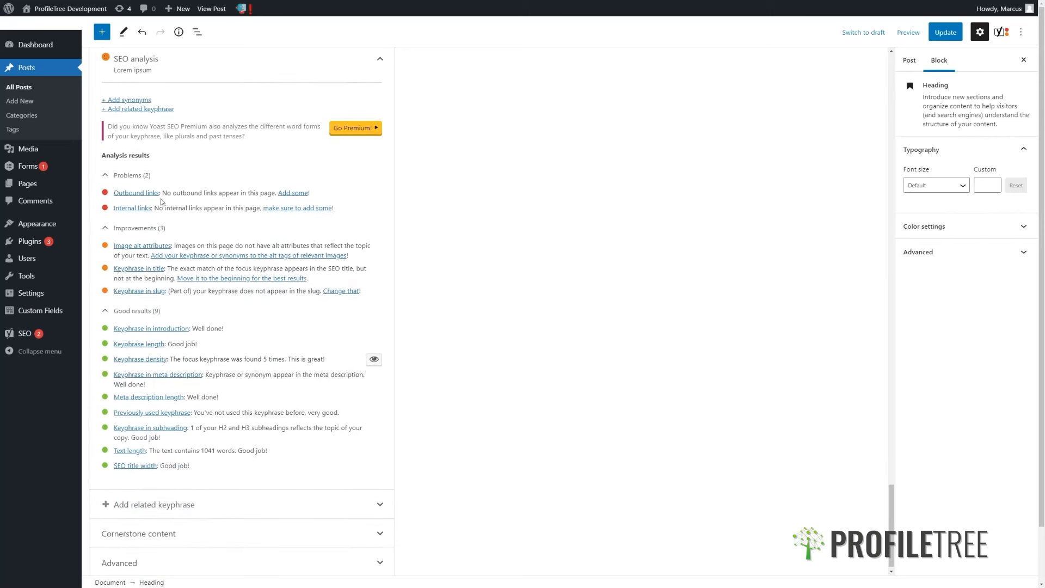
Step: Expand the Add related keyphrase and Cornerstone content sections below the SEO analysis
scroll(161, 203, down, 1)
click(278, 497)
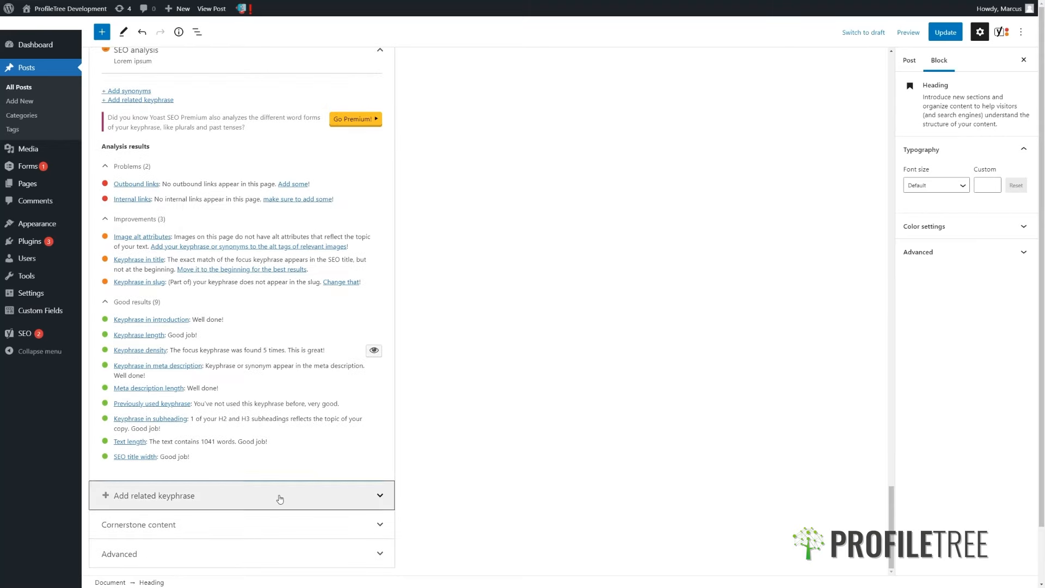
scroll(303, 414, down, 3)
click(309, 525)
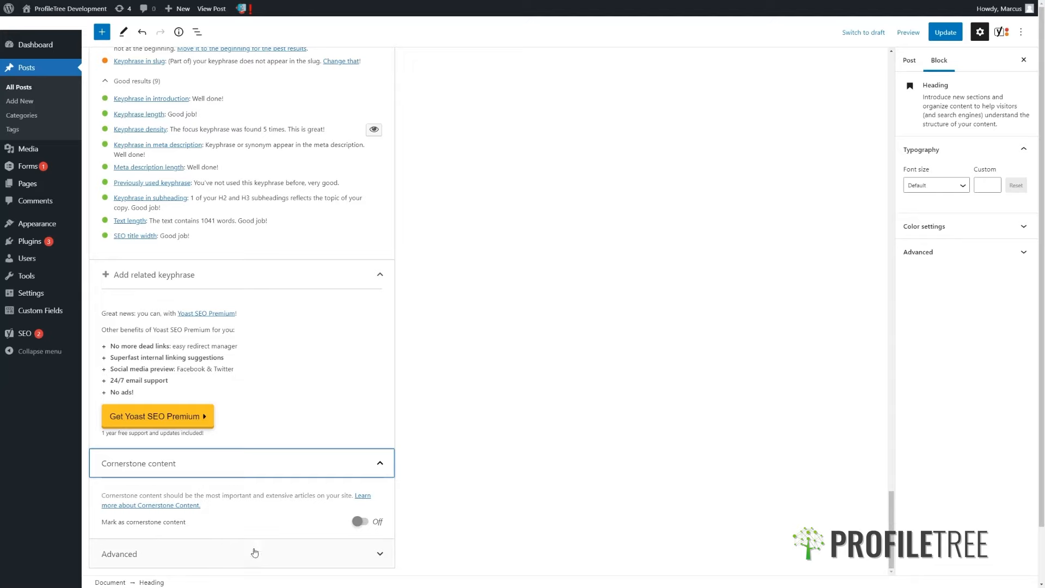
Step: Expand the Advanced section, review its search visibility and meta robots options, and collapse it
click(359, 550)
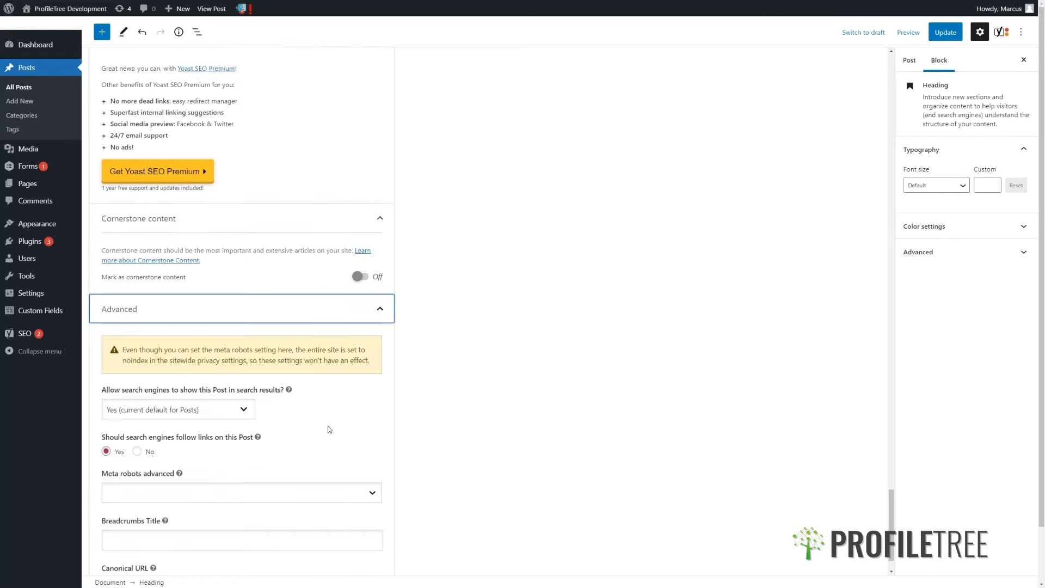
scroll(329, 429, down, 1)
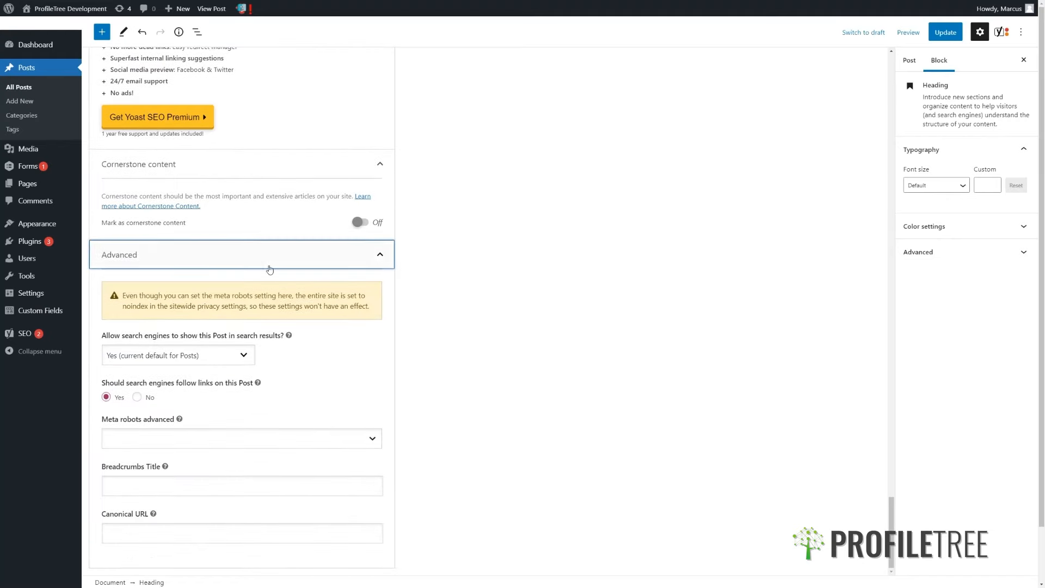
click(216, 365)
click(262, 361)
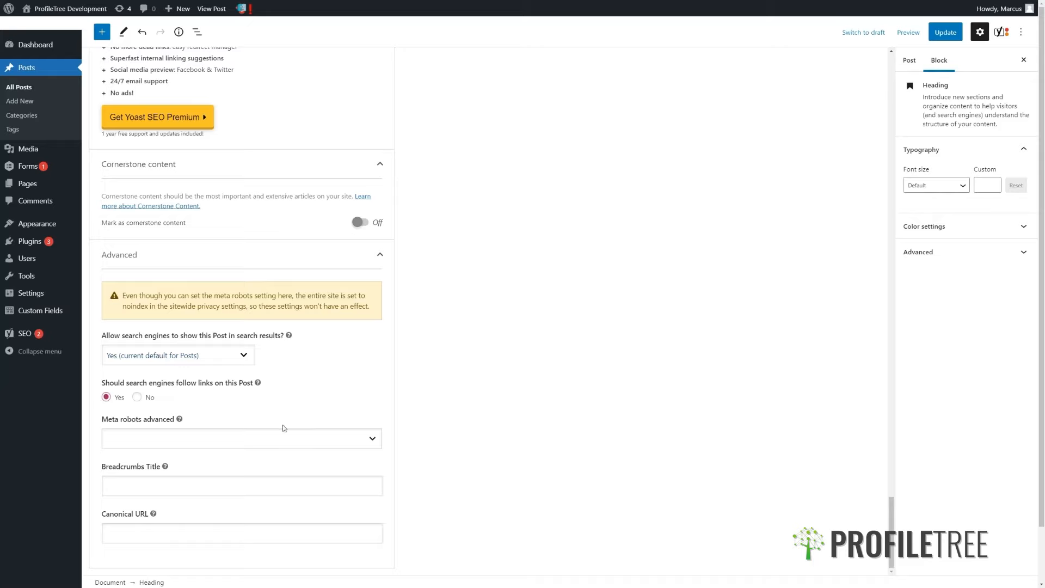
click(298, 444)
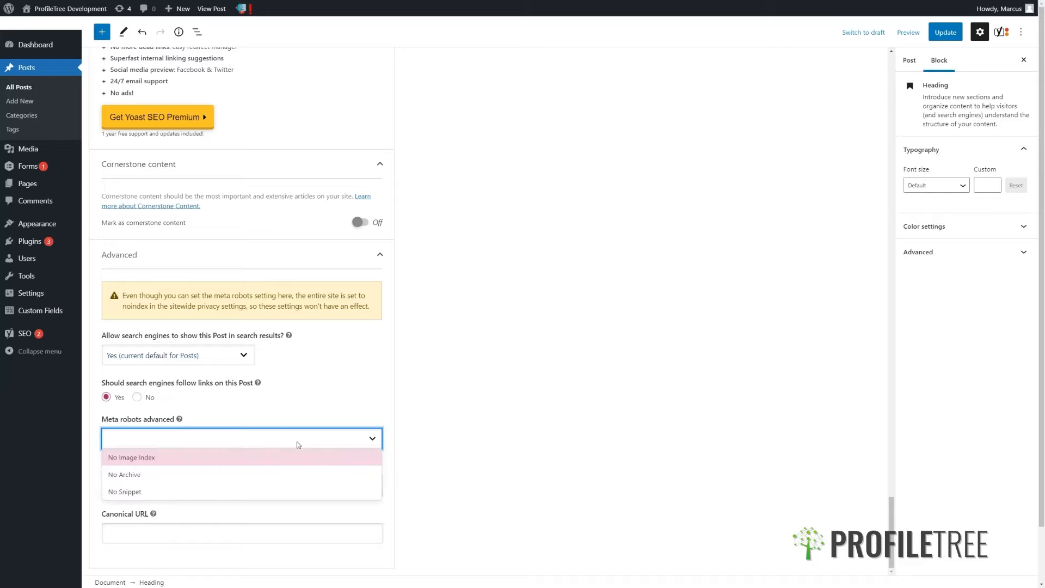
click(338, 417)
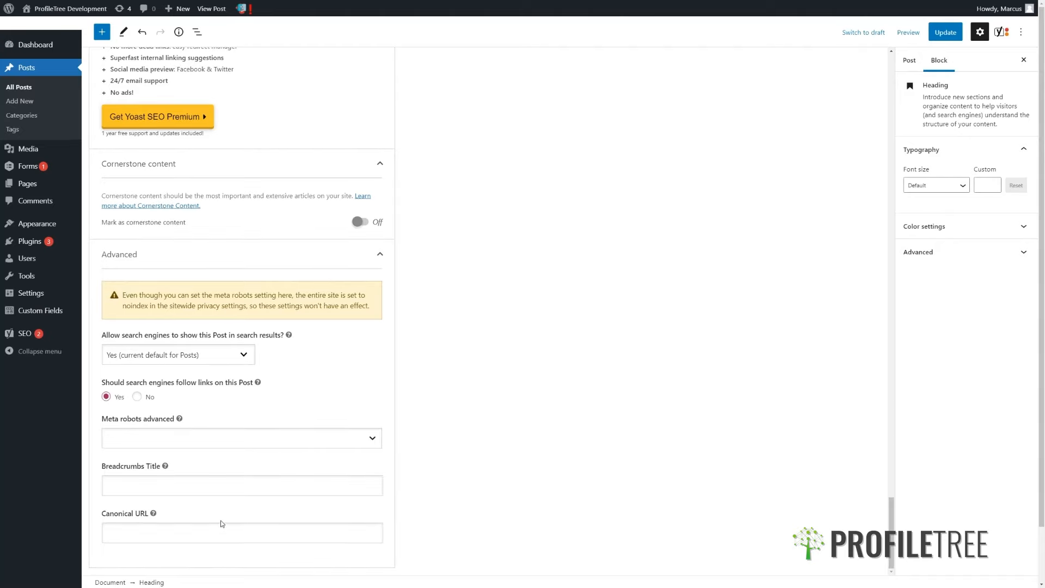
click(253, 261)
Step: Show the post's readability analysis and review its problems, improvements and good results
scroll(249, 390, up, 4)
scroll(251, 390, up, 10)
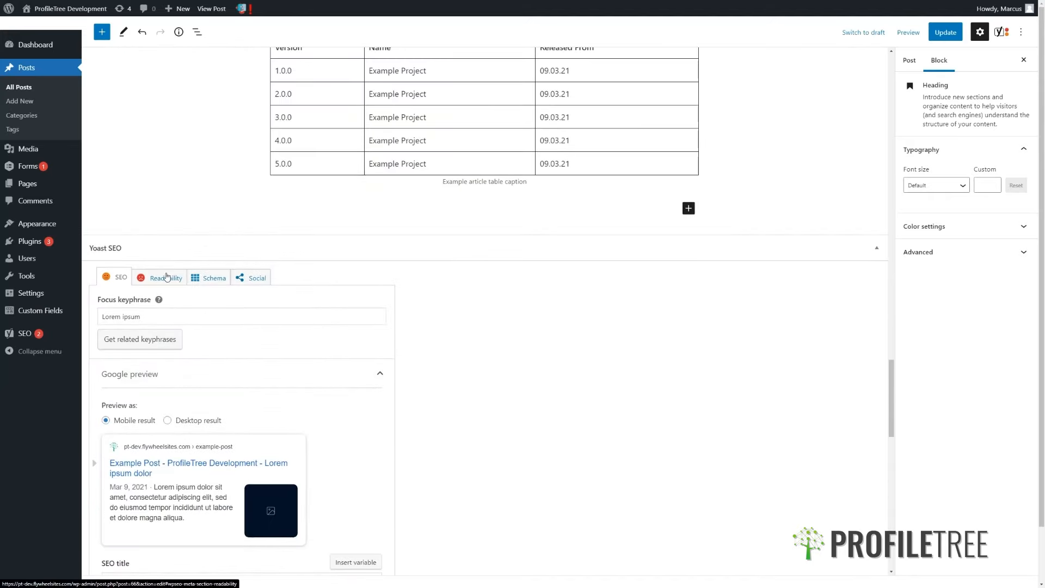
click(166, 276)
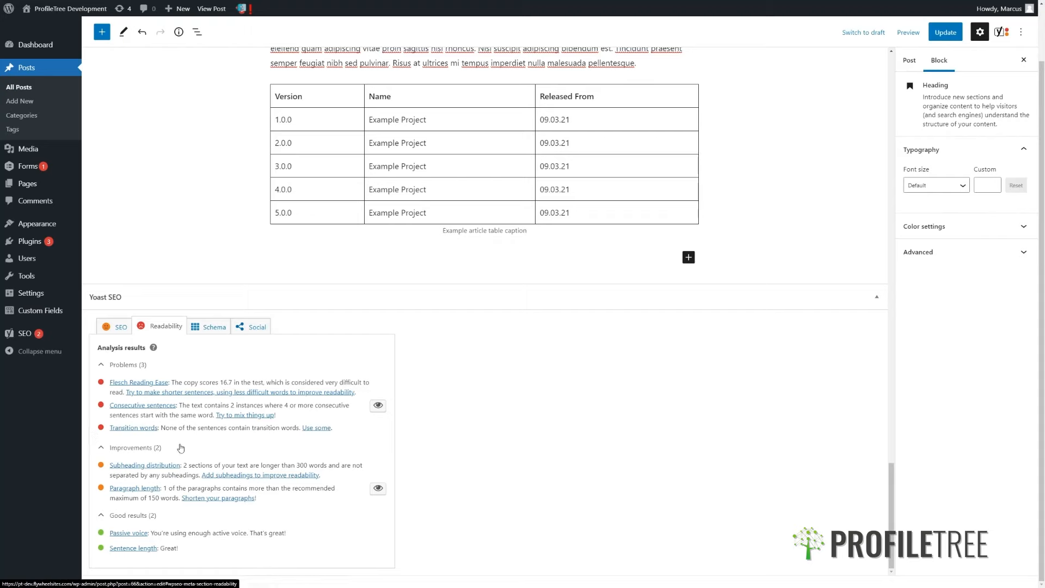
Step: Show the post's schema settings and look through the available page types, keeping Default for Posts (Web Page)
click(206, 329)
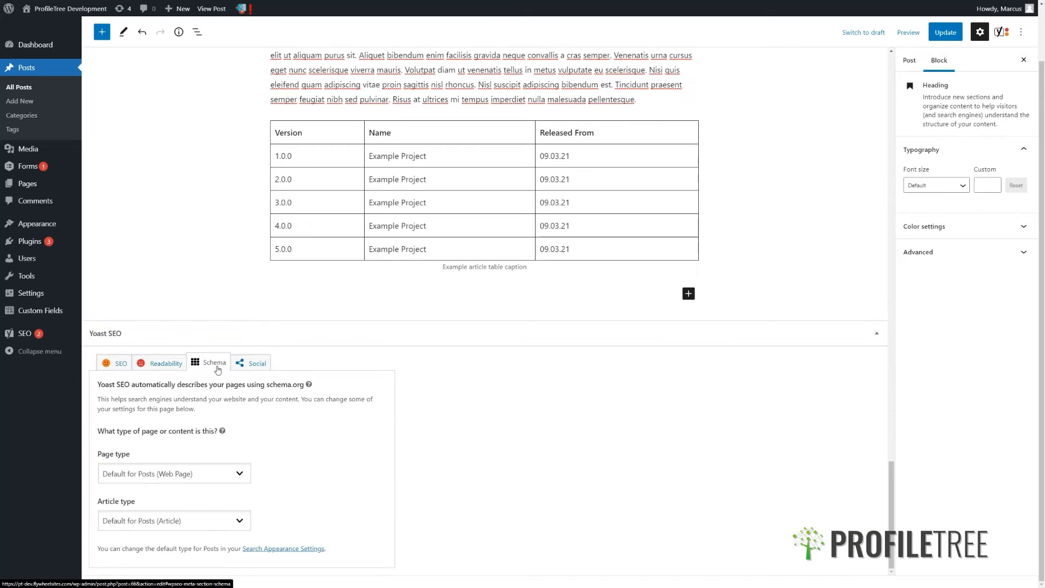
click(228, 480)
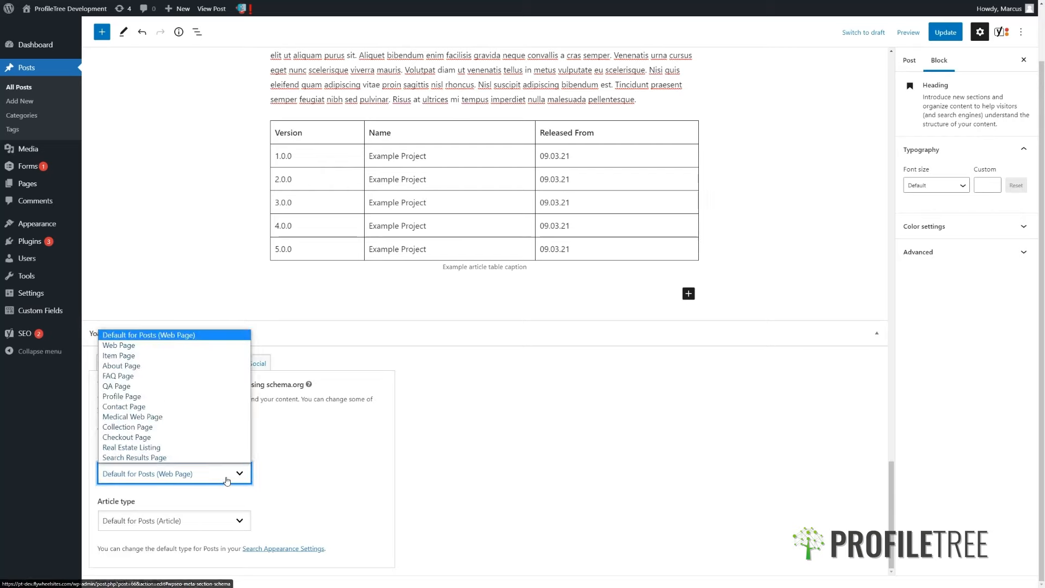
click(306, 477)
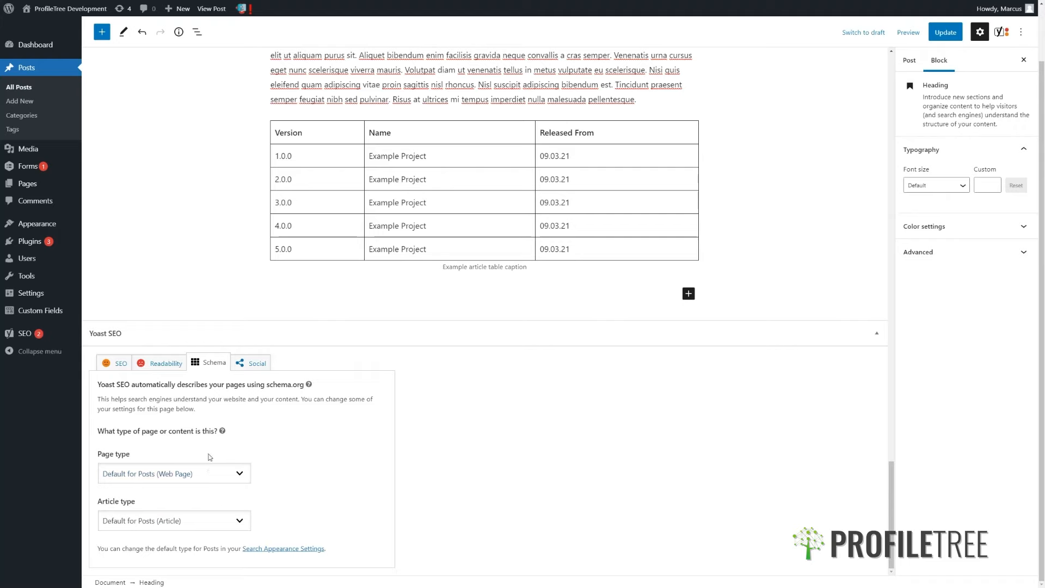
click(212, 476)
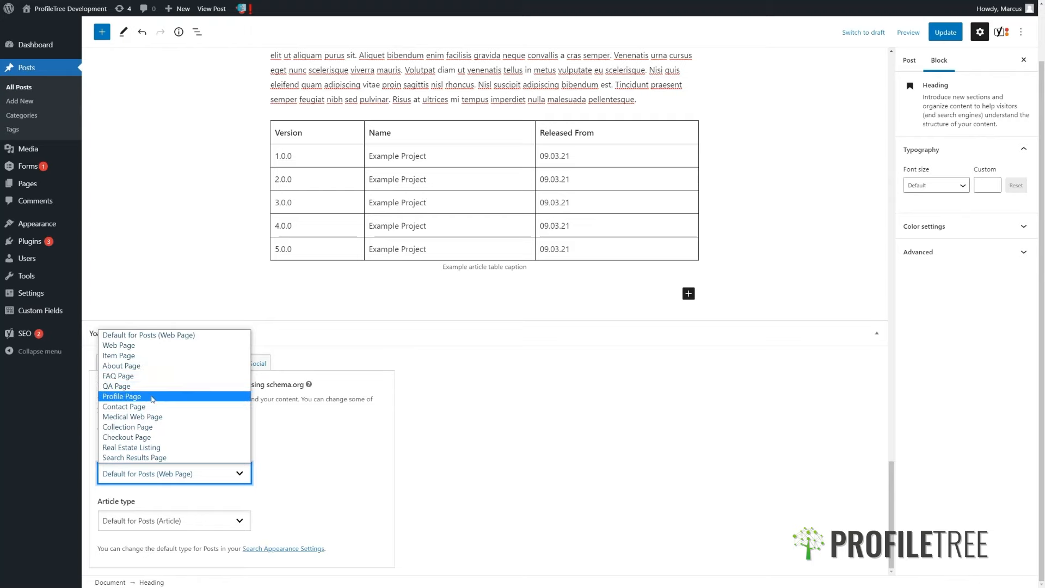
click(428, 440)
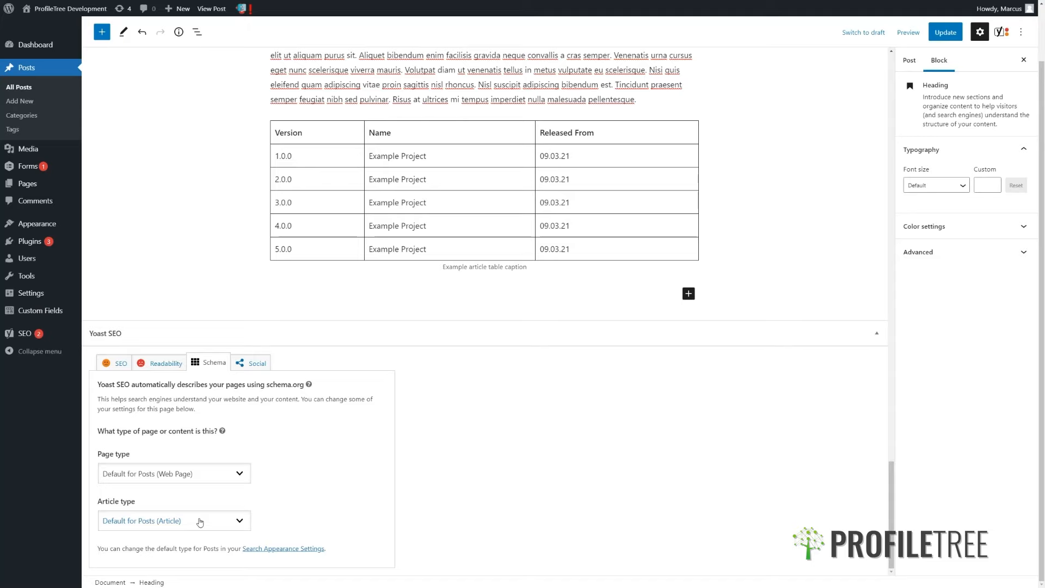
Step: Look through the schema article types, keeping Default for Posts (Article), and review the post's Facebook and Twitter sharing settings
click(199, 522)
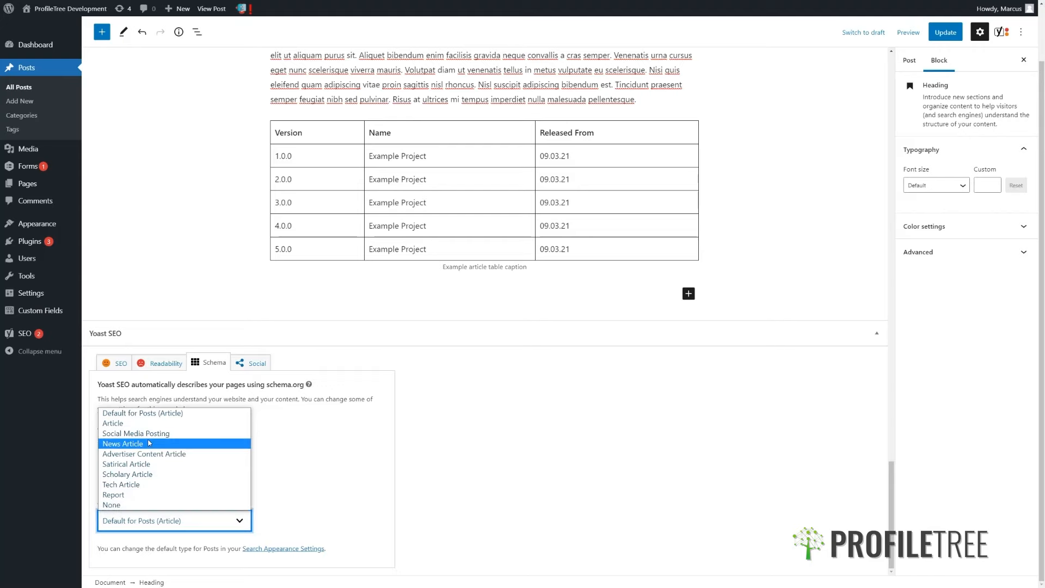
click(283, 415)
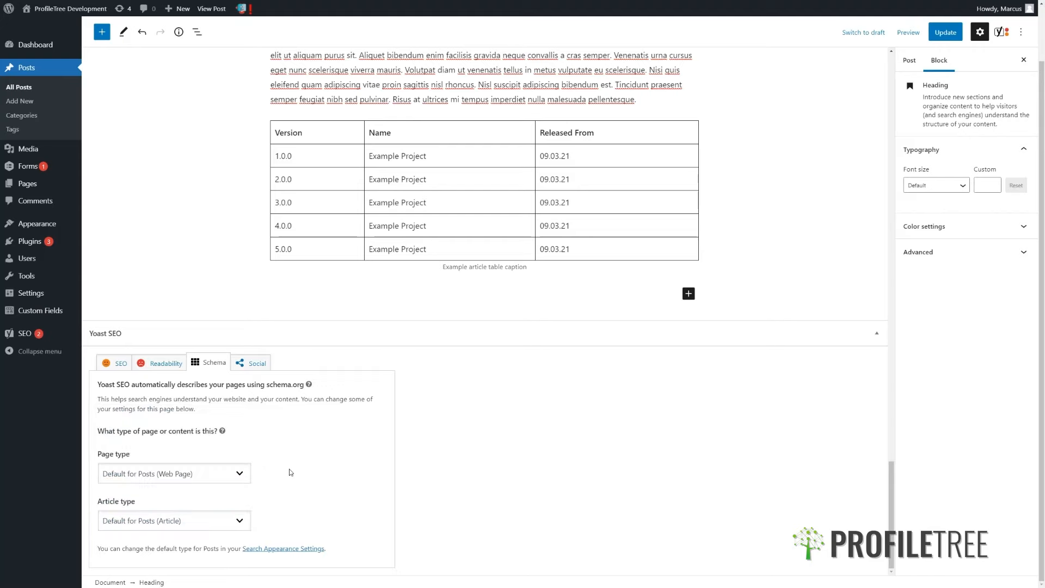
click(254, 365)
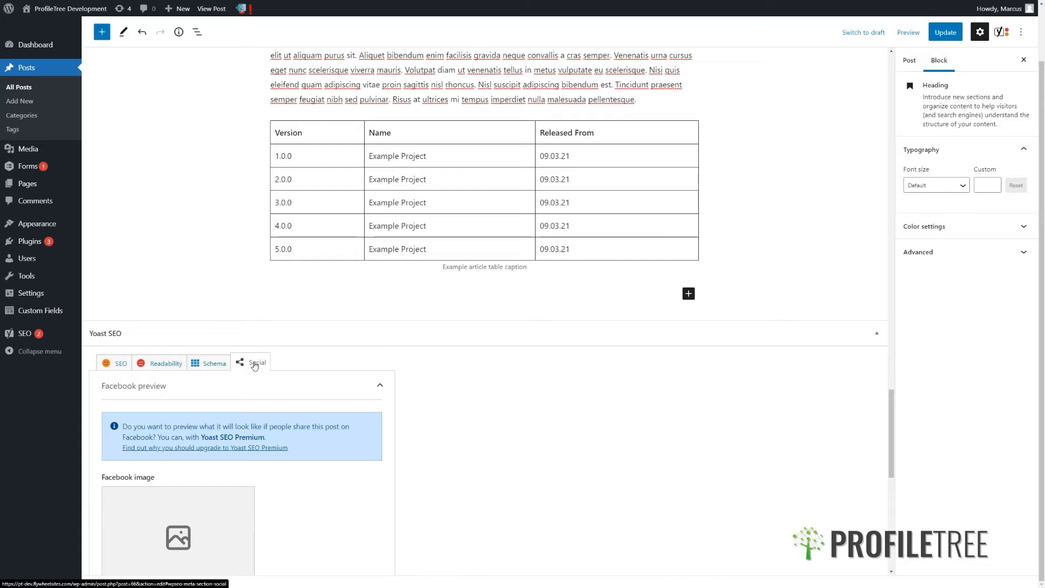
scroll(254, 365, down, 7)
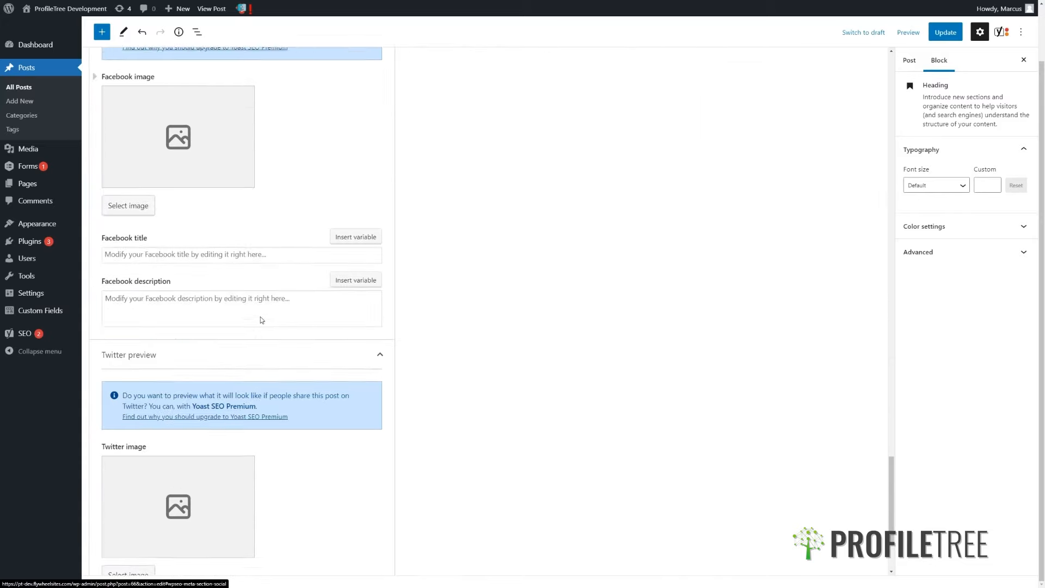
scroll(261, 320, up, 3)
scroll(261, 320, down, 5)
scroll(261, 320, up, 6)
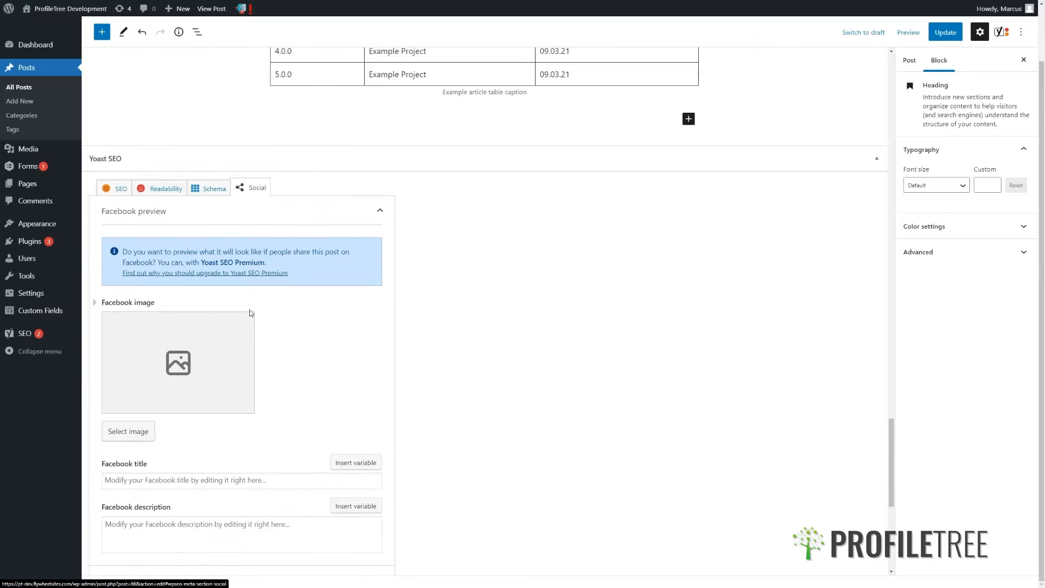
scroll(252, 305, down, 1)
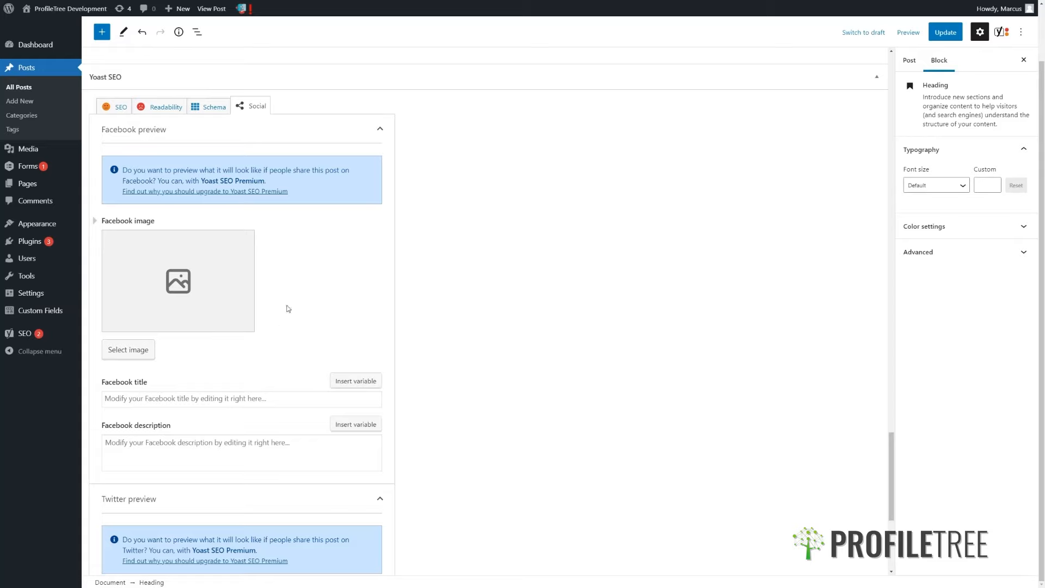
Step: Set the Facebook image to the plain dark navy placeholder from the Media Library
click(151, 353)
click(89, 54)
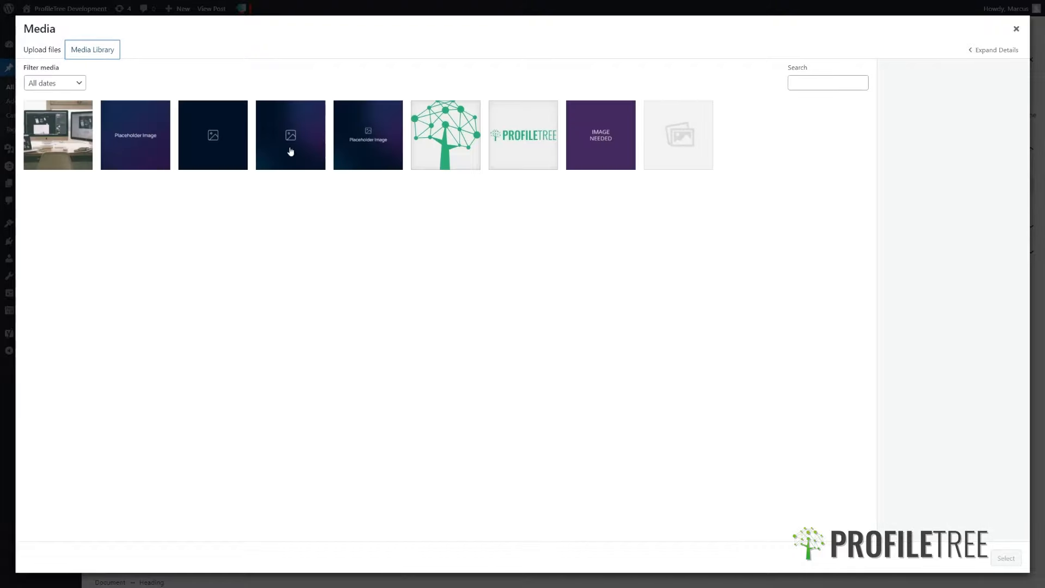
click(237, 151)
click(1006, 558)
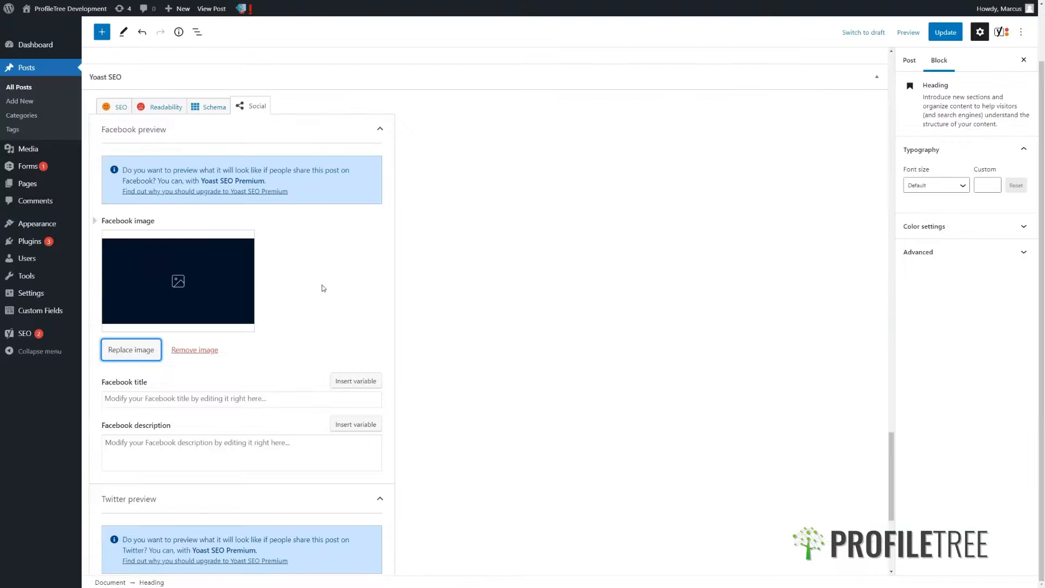
Step: Set the Twitter image to the same plain dark navy placeholder from the Media Library
scroll(301, 286, down, 3)
scroll(285, 315, down, 3)
click(129, 436)
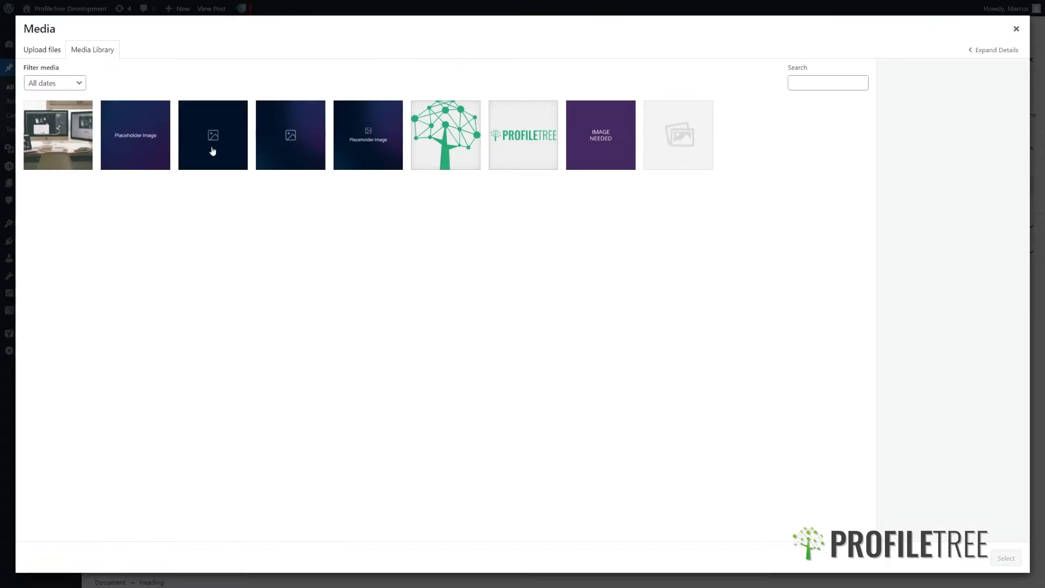
click(213, 151)
click(1003, 557)
Step: Show the post's settings down to the featured image and review the Facebook and Twitter image, title and description fields alongside
scroll(809, 204, up, 3)
click(908, 60)
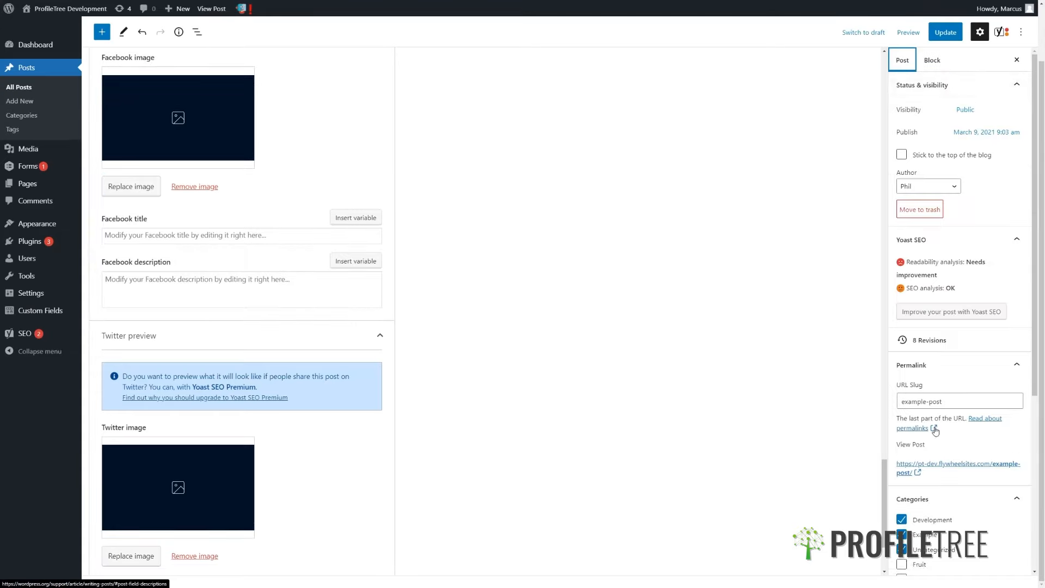
scroll(955, 386, down, 5)
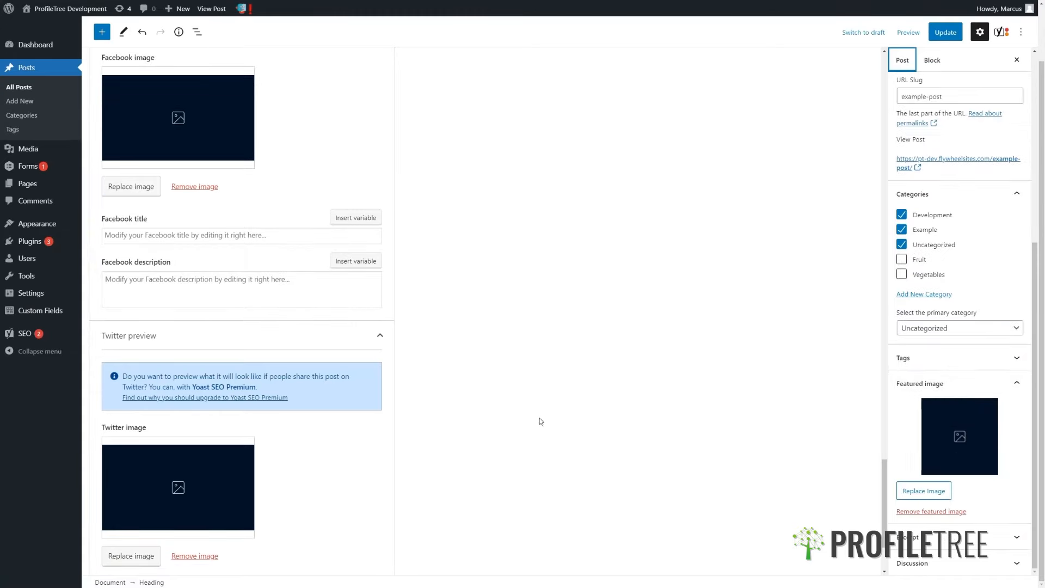
scroll(303, 227, up, 3)
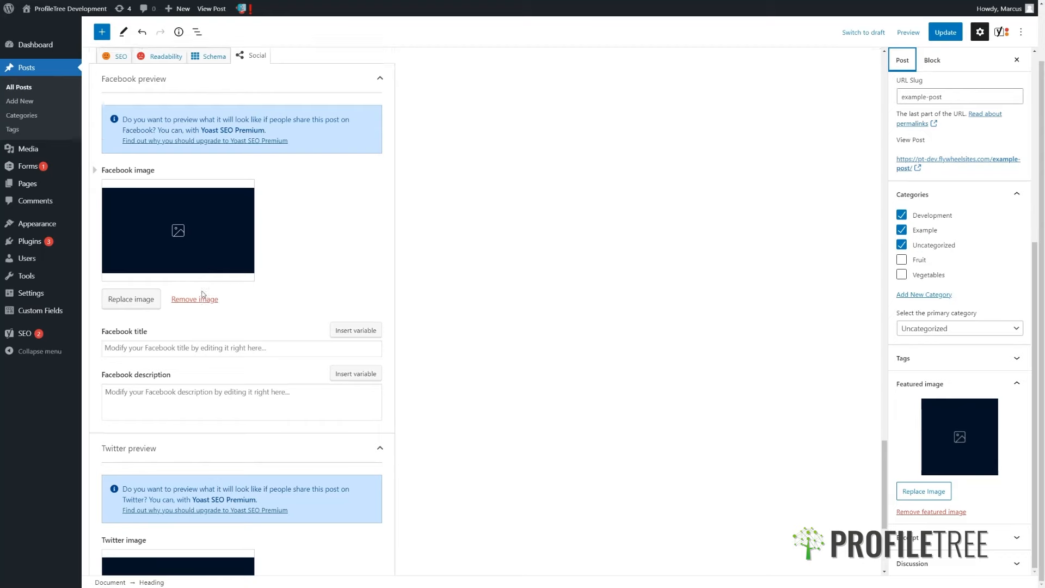
scroll(197, 277, down, 1)
scroll(198, 278, down, 2)
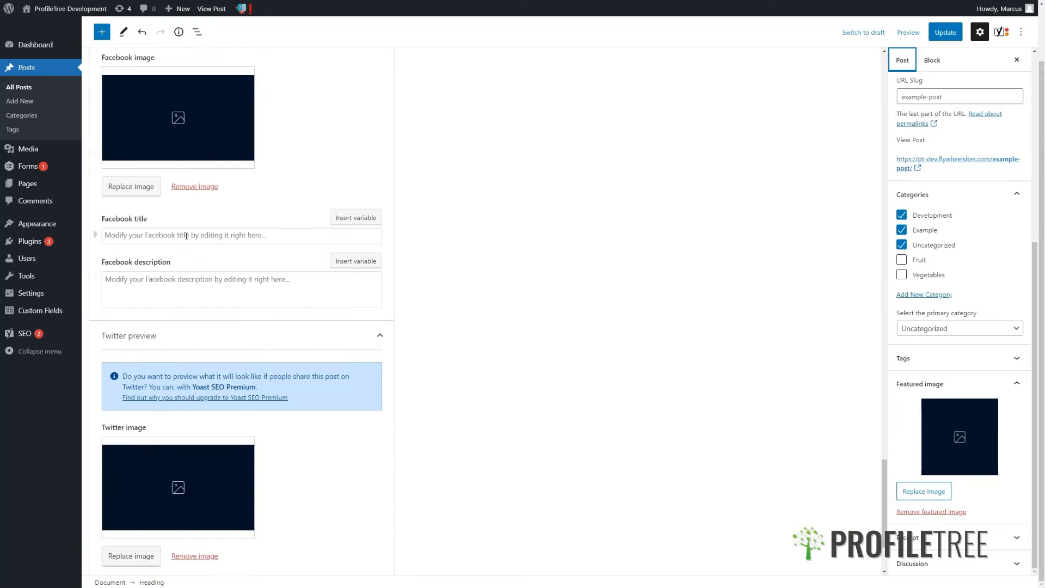
scroll(196, 245, up, 3)
scroll(204, 253, down, 4)
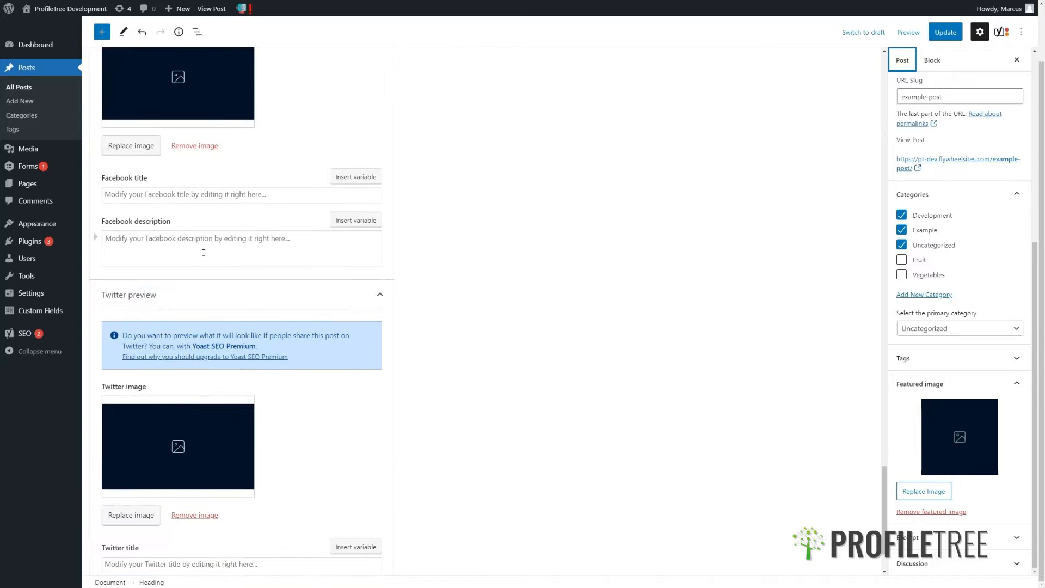
Step: Open the variable list for the Facebook title, compare with the post's SEO title, and clear the leftover % from the Facebook title
click(362, 177)
click(336, 144)
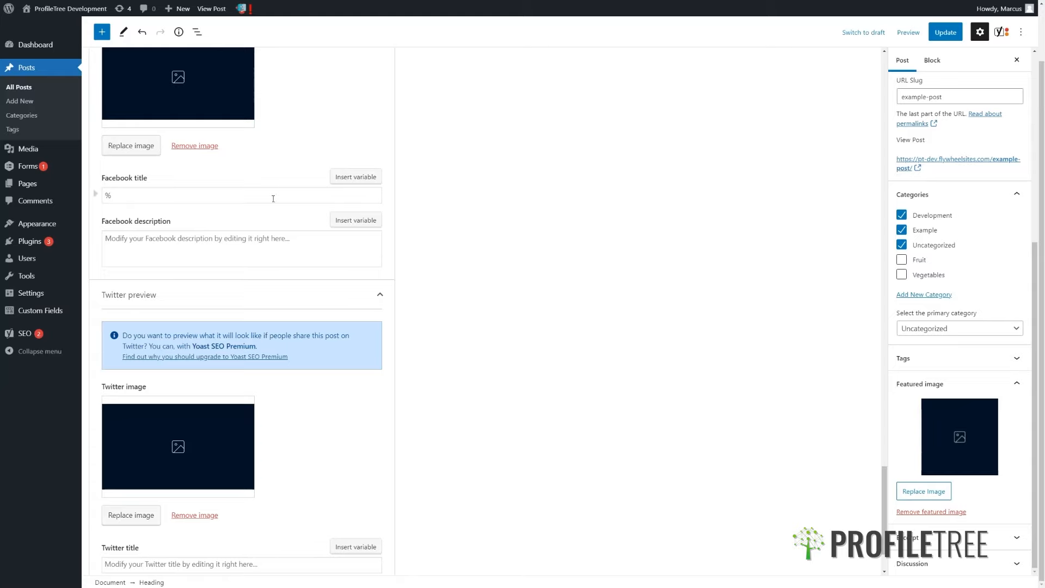
scroll(261, 213, up, 5)
click(112, 109)
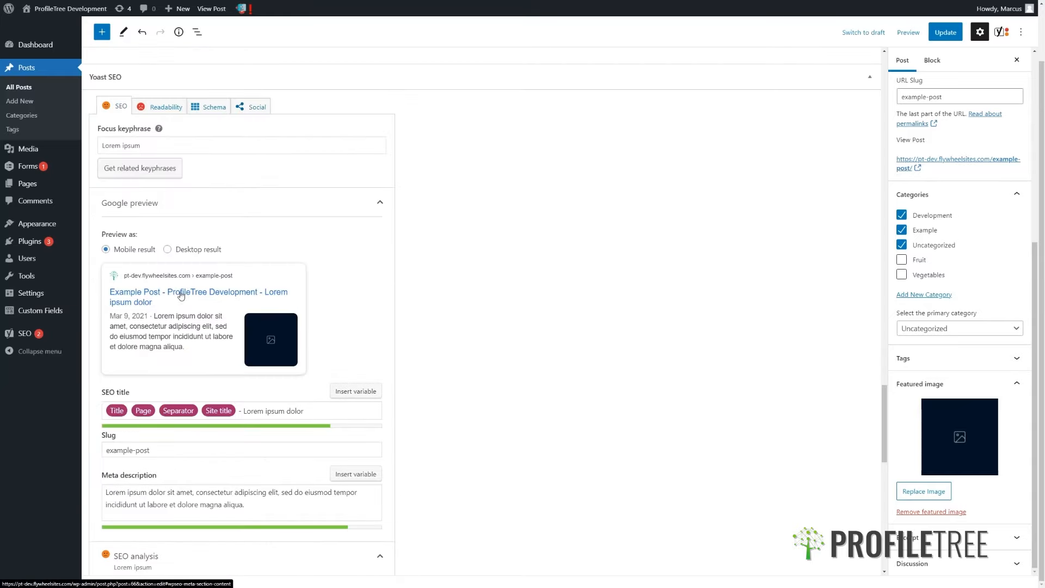
click(254, 109)
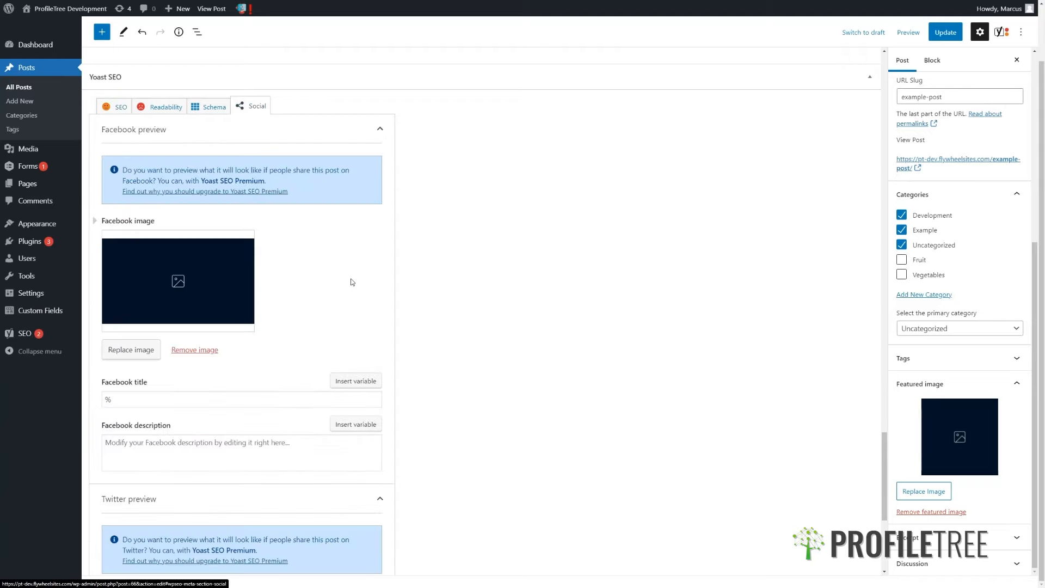
scroll(351, 282, down, 3)
click(142, 234)
key(BackSpace)
click(469, 201)
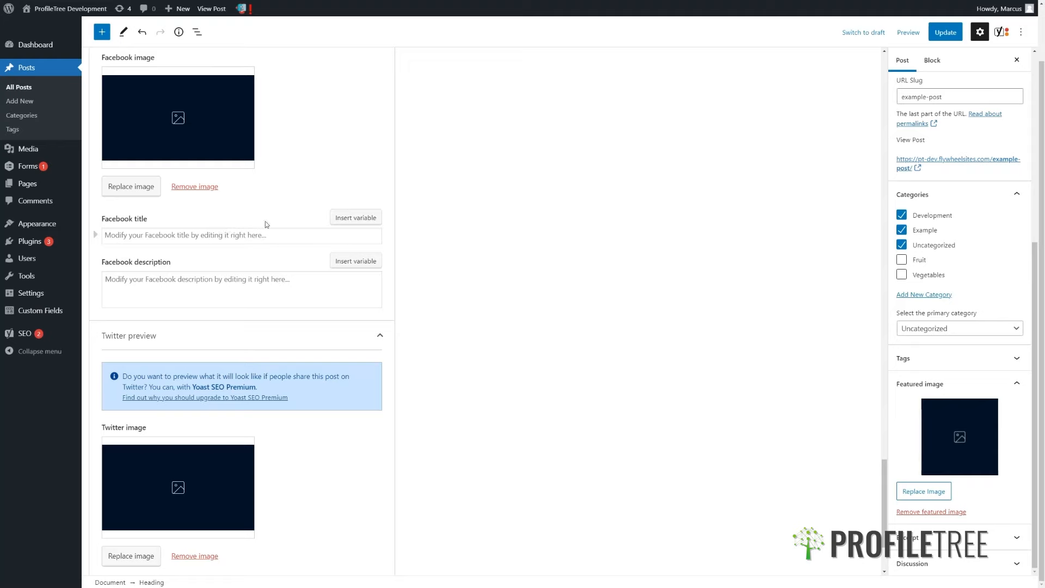
Step: Open the list of insertable variables for the Twitter description and dismiss it without choosing one
scroll(249, 263, down, 2)
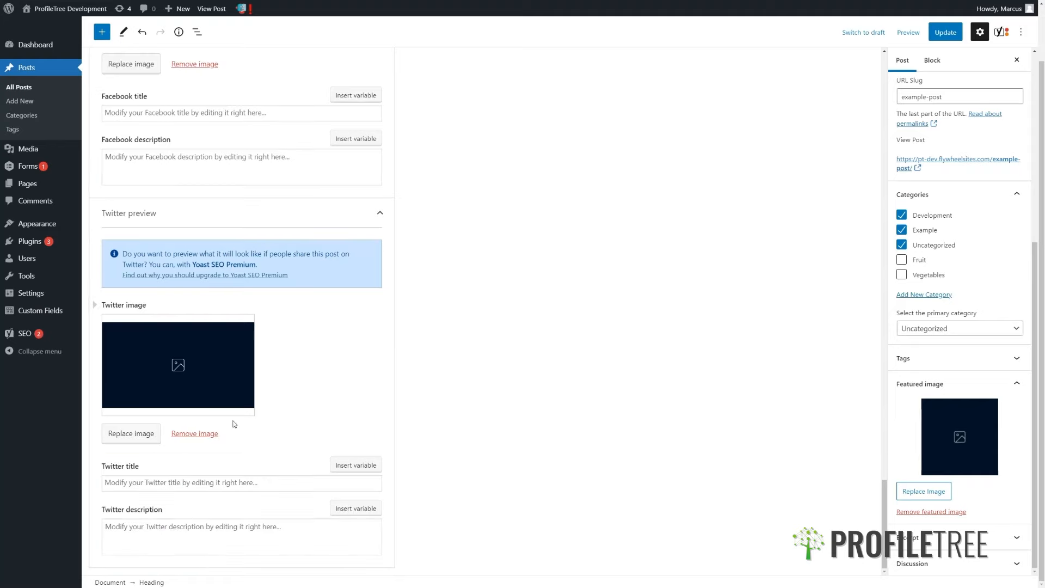
click(343, 511)
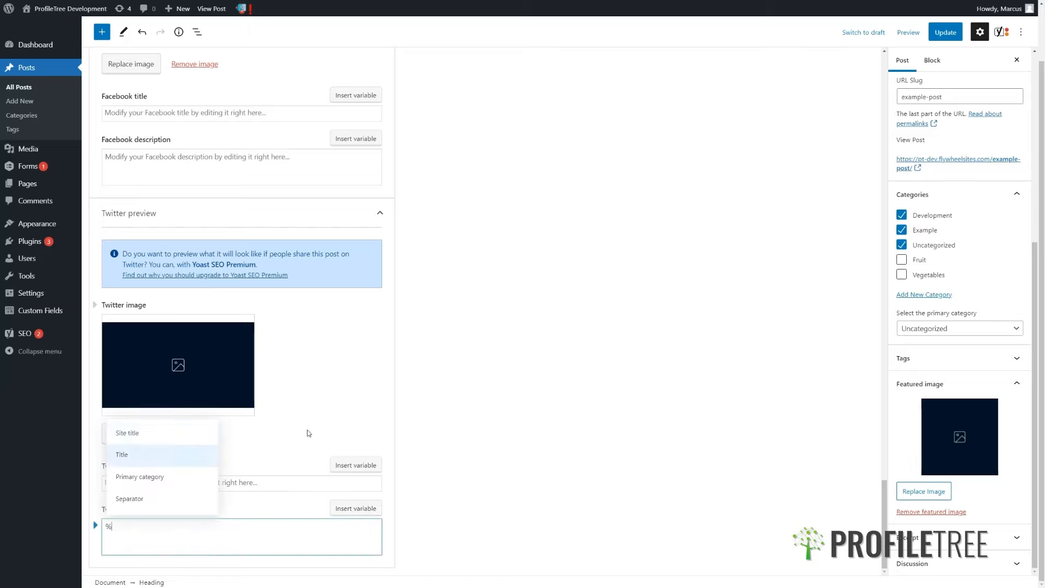
click(473, 448)
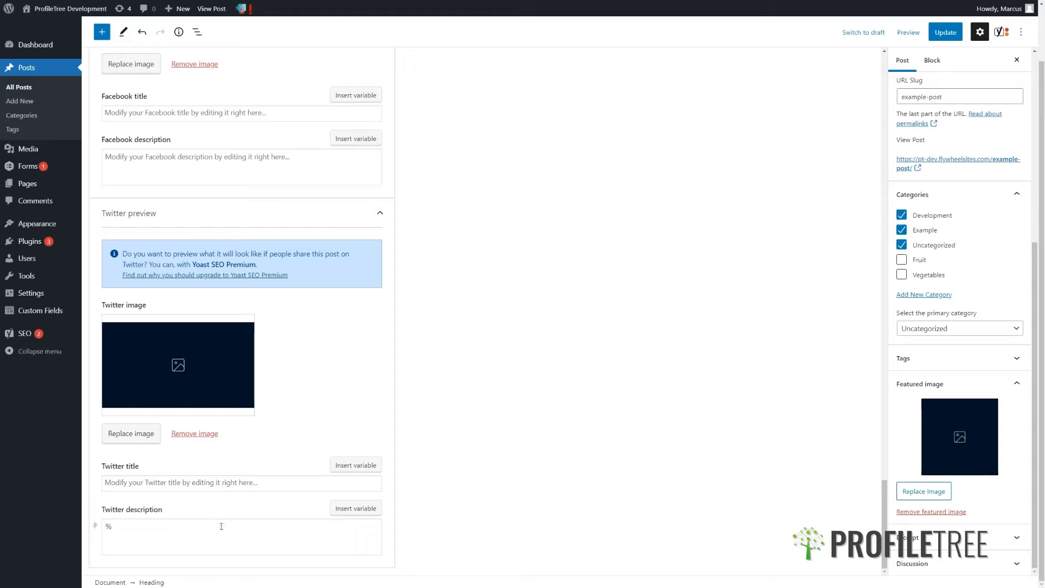
Step: Look over the social settings and the article content, and expand the post's tags for review
scroll(226, 405, up, 7)
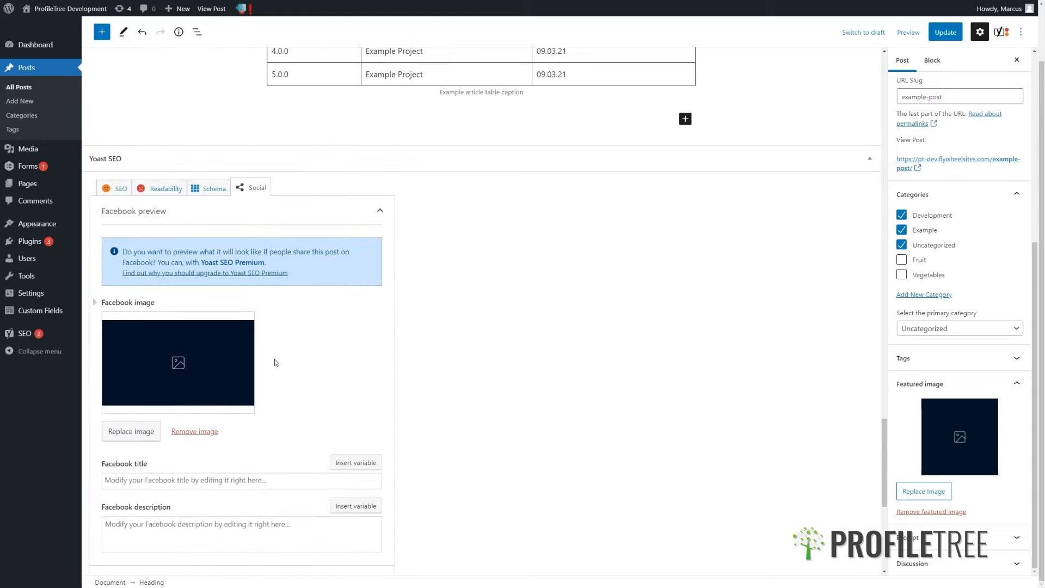
scroll(274, 362, down, 5)
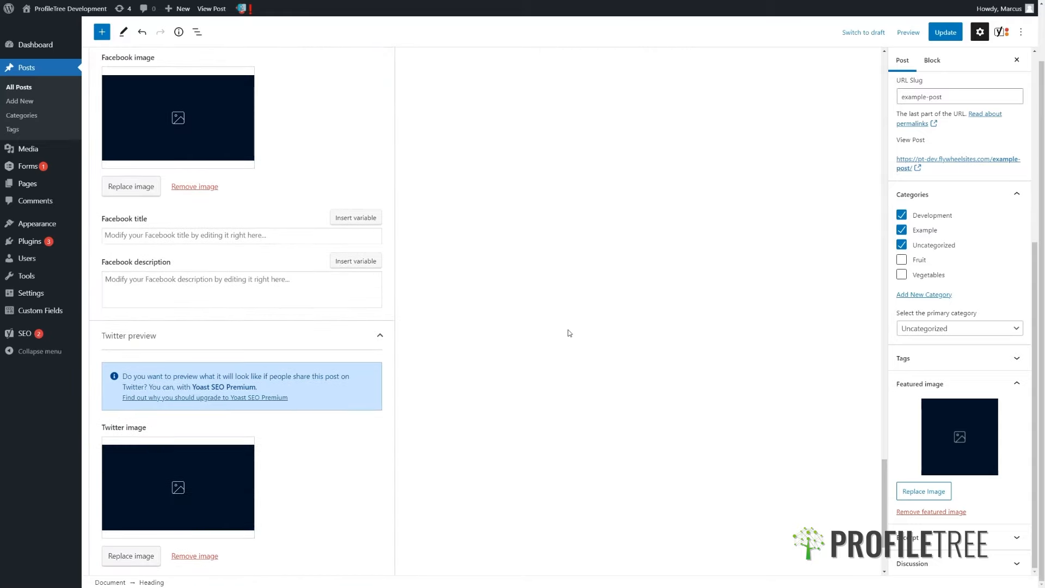
scroll(569, 333, up, 9)
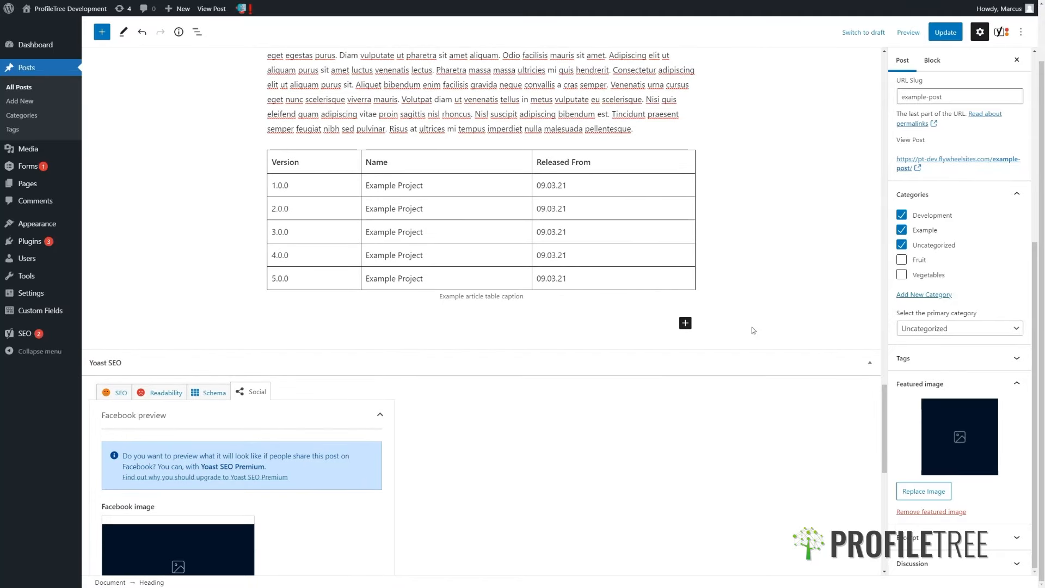
scroll(819, 272, up, 11)
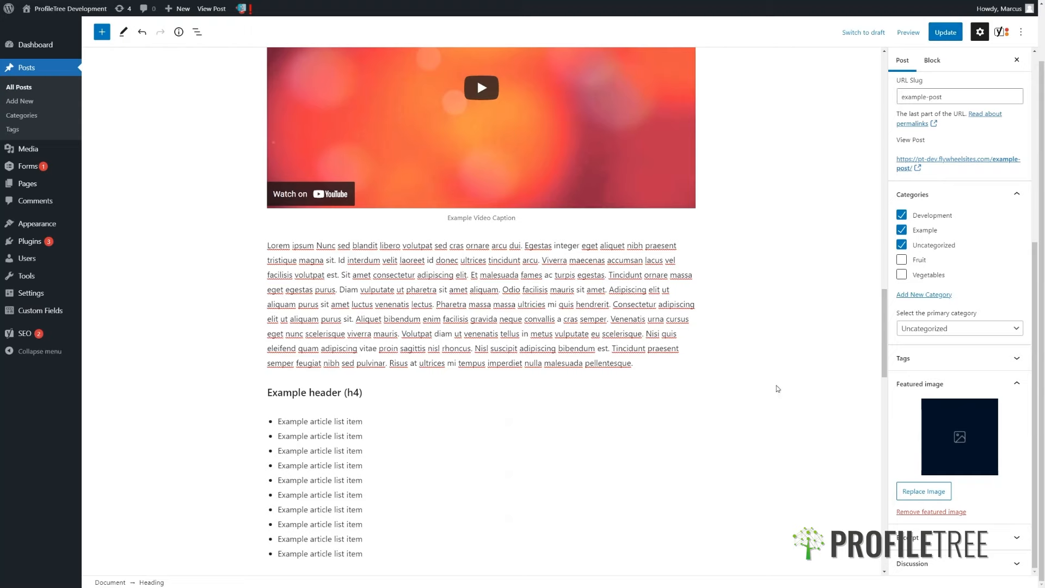
click(940, 359)
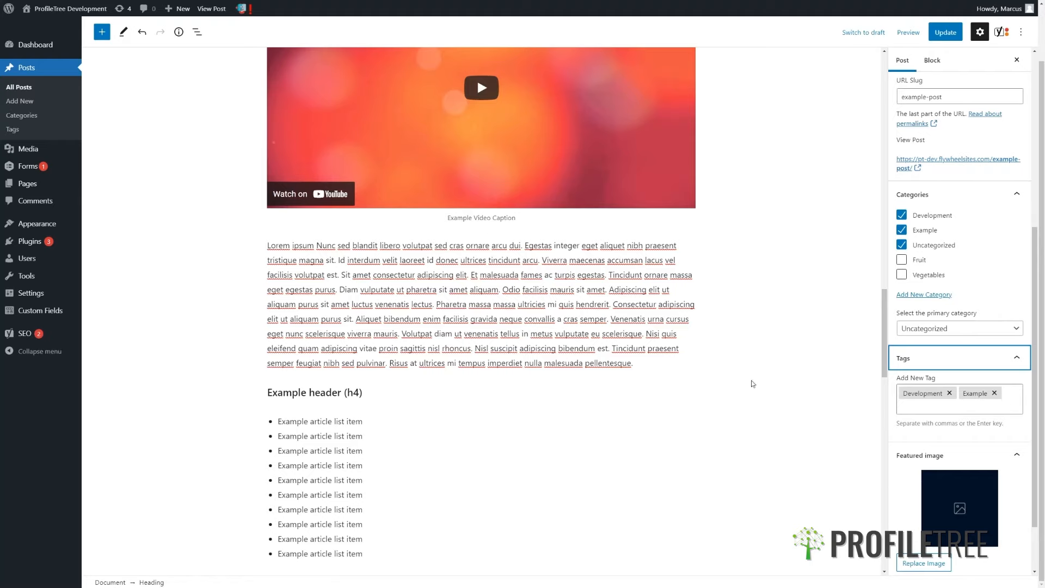
scroll(667, 357, down, 6)
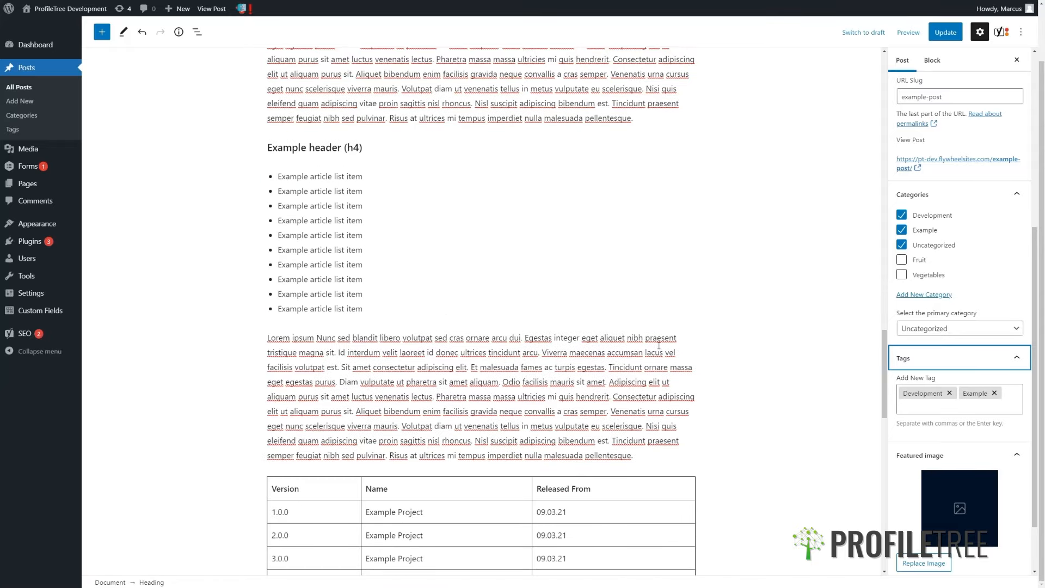
scroll(667, 354, up, 5)
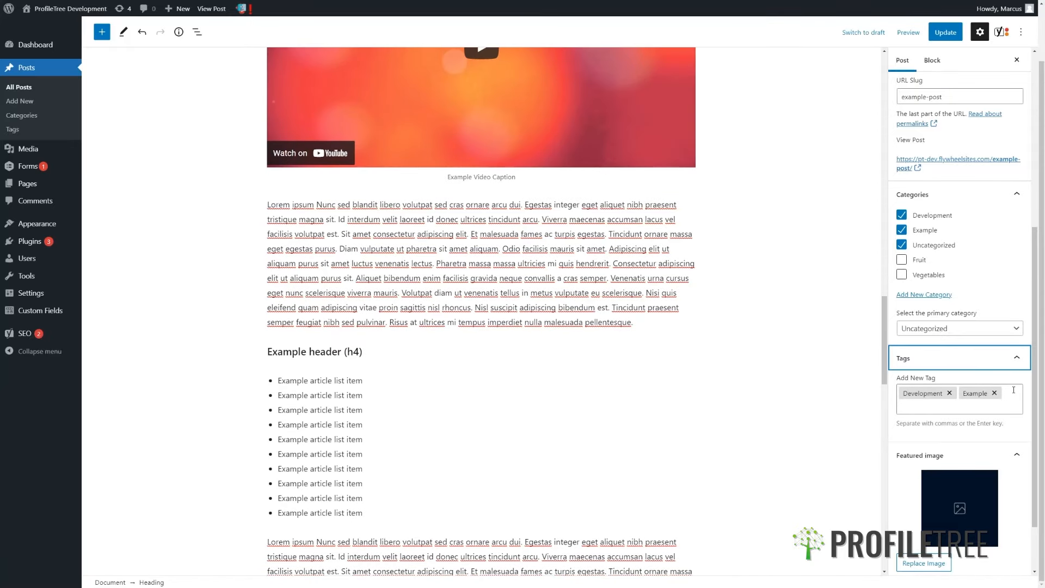
scroll(790, 275, down, 3)
scroll(789, 275, up, 4)
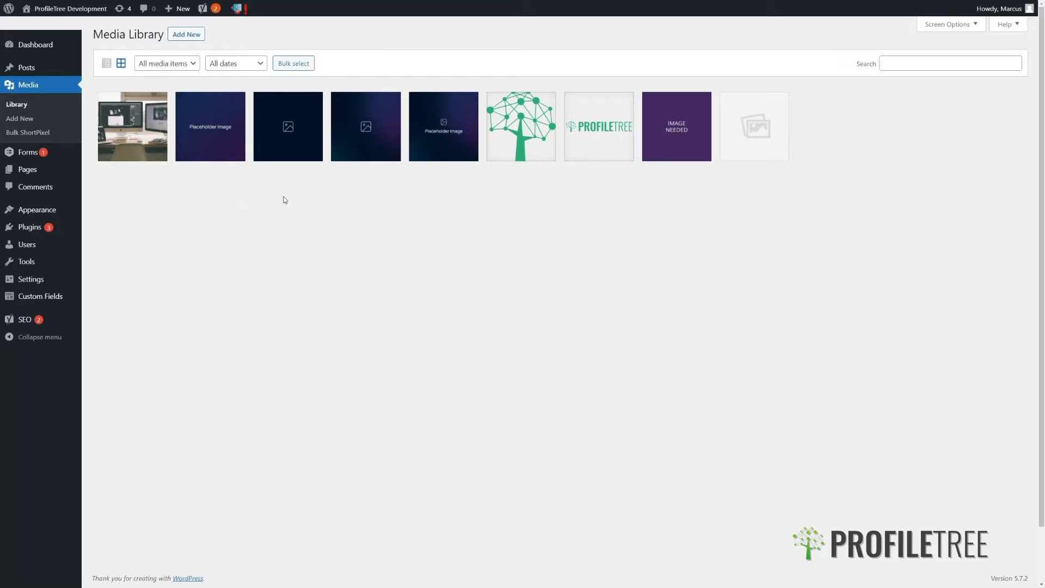
Step: Open the plain dark placeholder's attachment details in the Media Library and examine its alternative text, title, caption and description fields
click(292, 140)
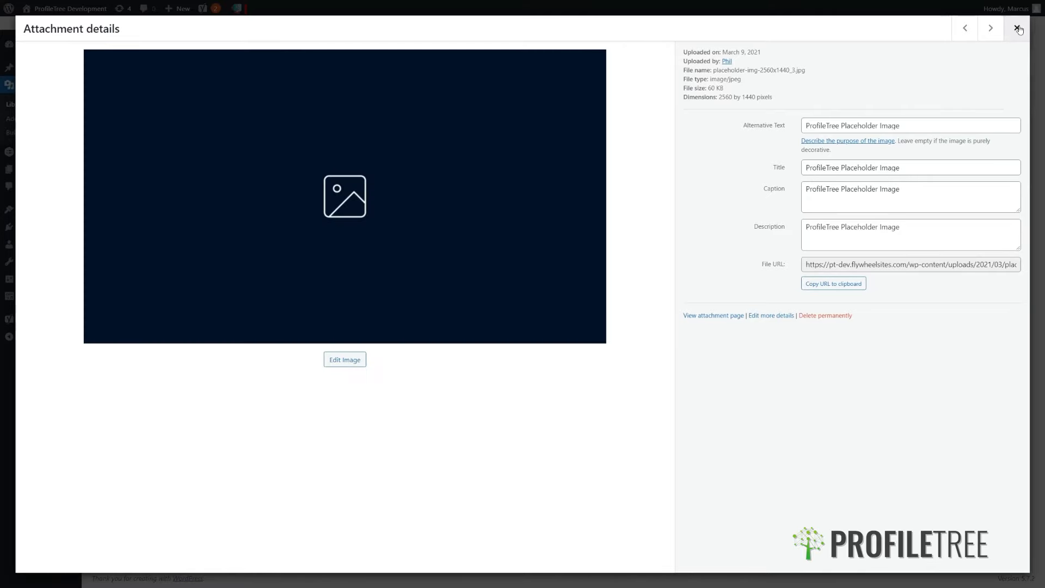
click(1017, 27)
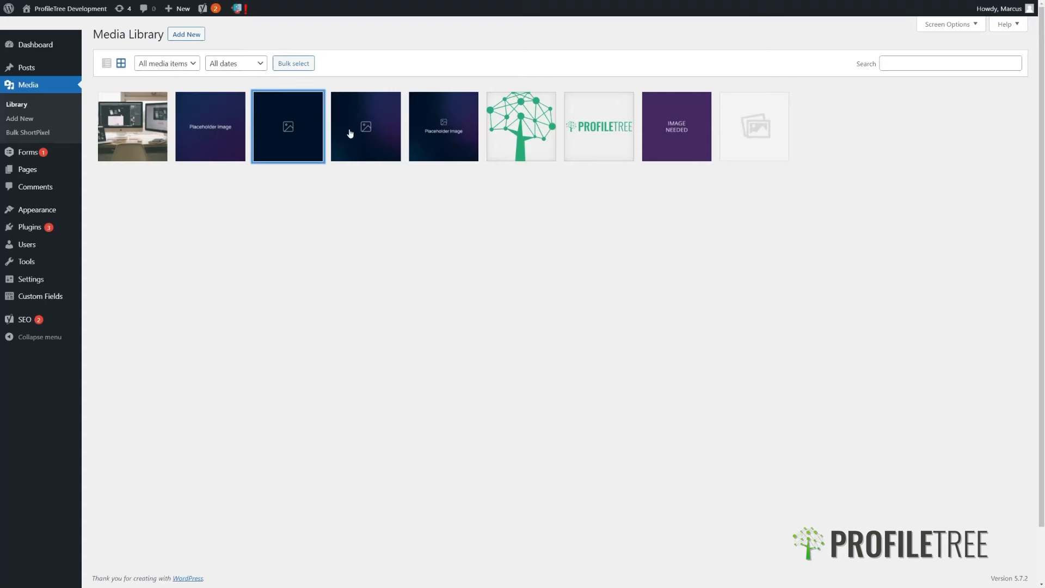
click(289, 132)
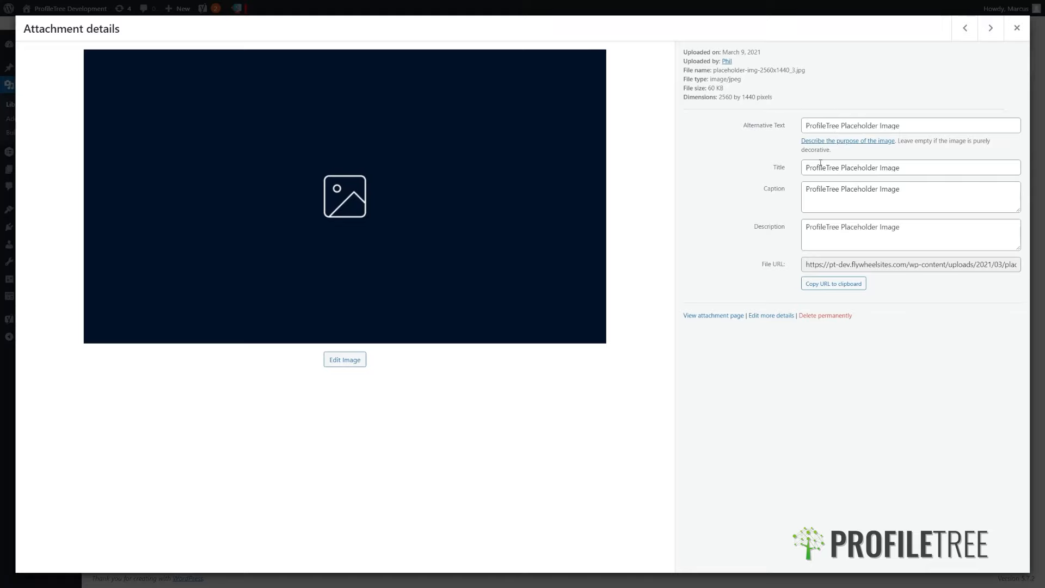
click(908, 166)
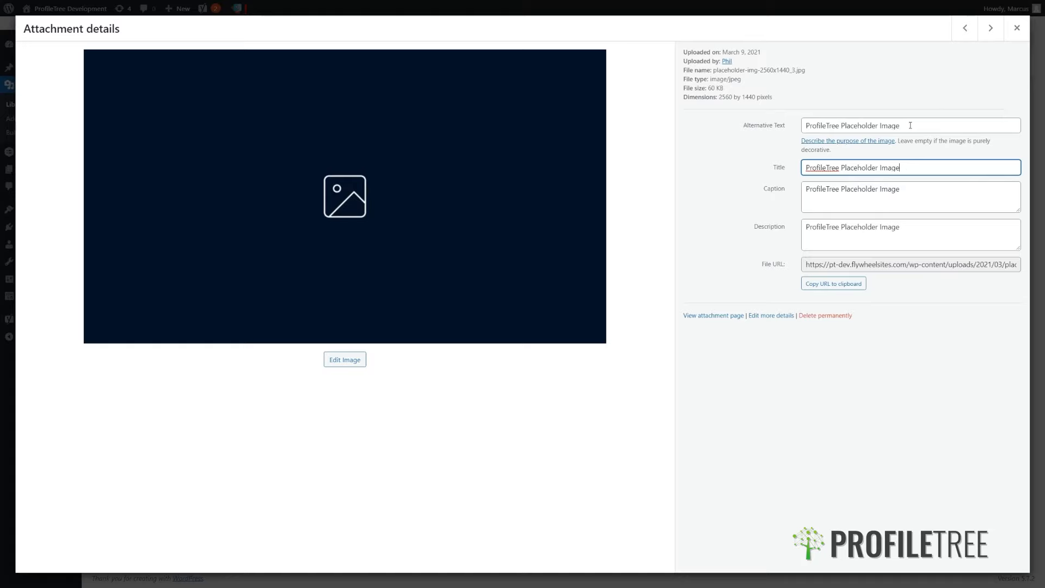
click(896, 193)
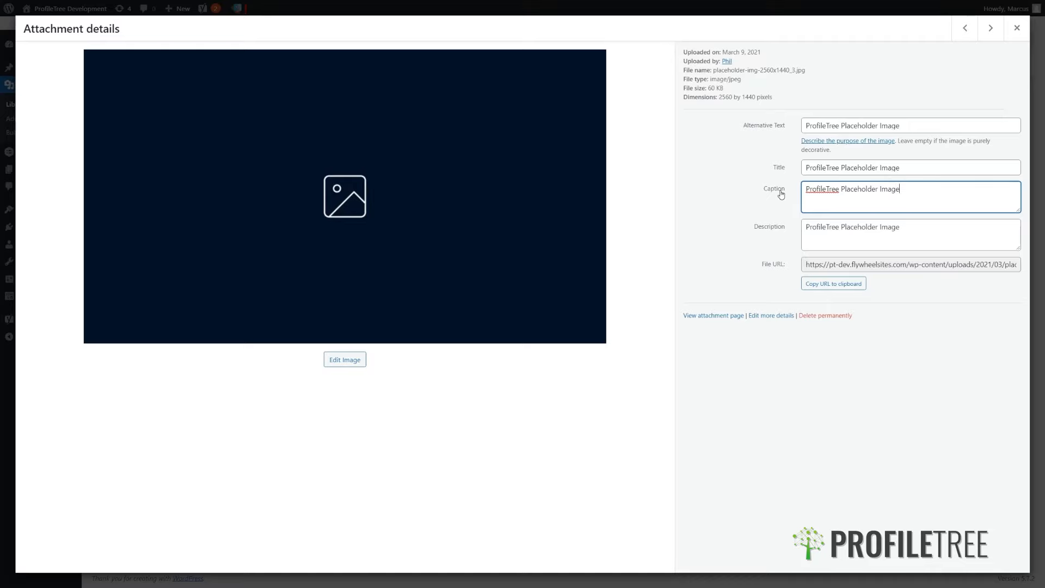
click(911, 234)
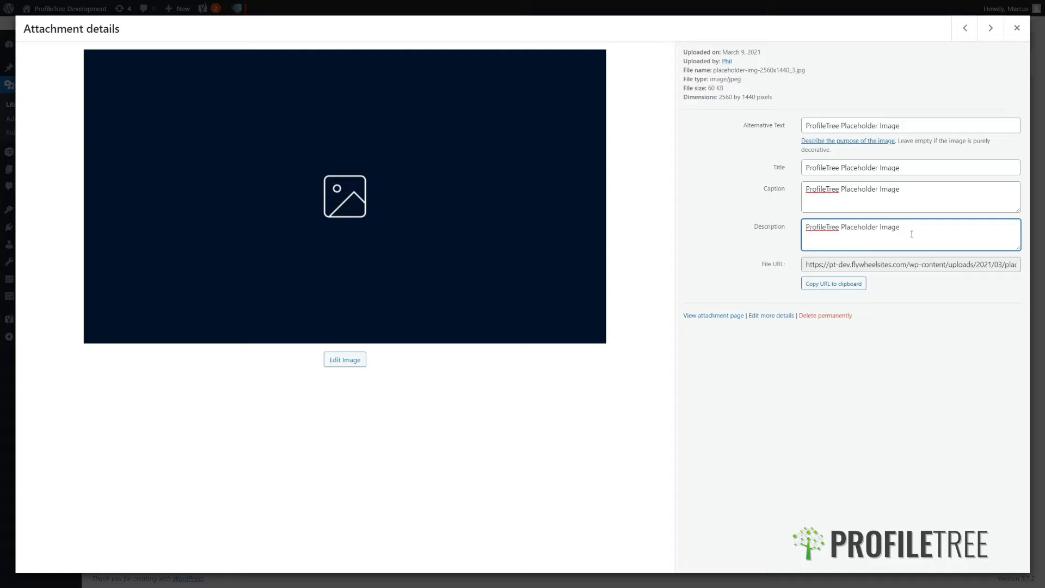
Step: Compare the attachment details of the neighbouring placeholder images and examine the alternative text of the plain dark placeholder
click(907, 125)
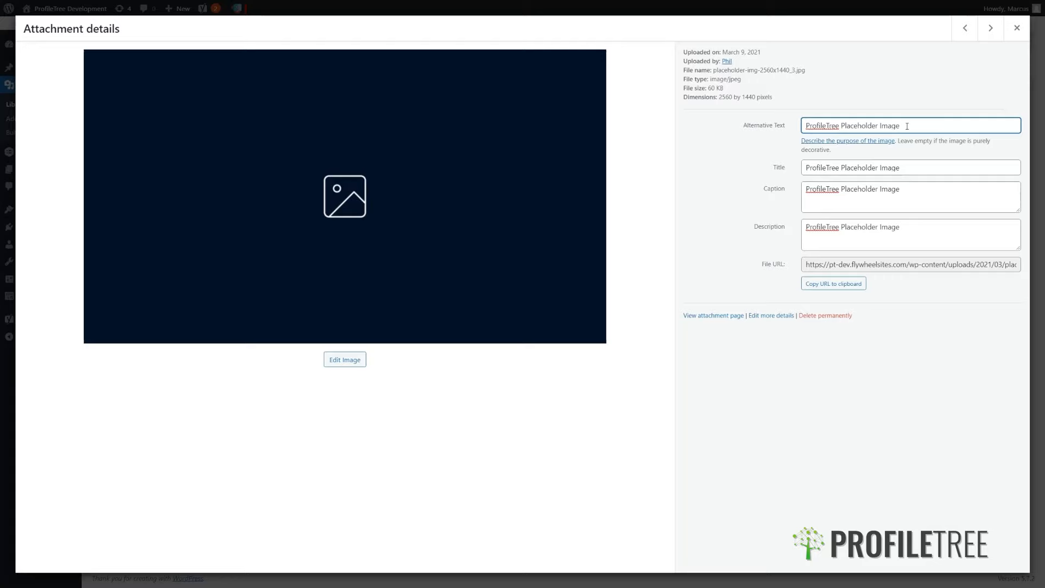
click(991, 35)
click(964, 36)
click(963, 36)
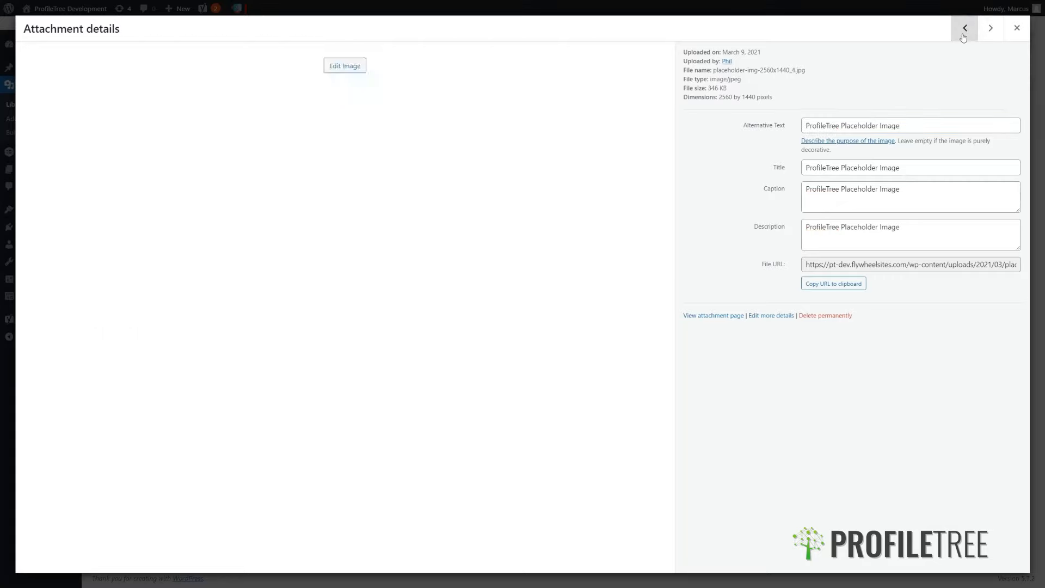
click(991, 32)
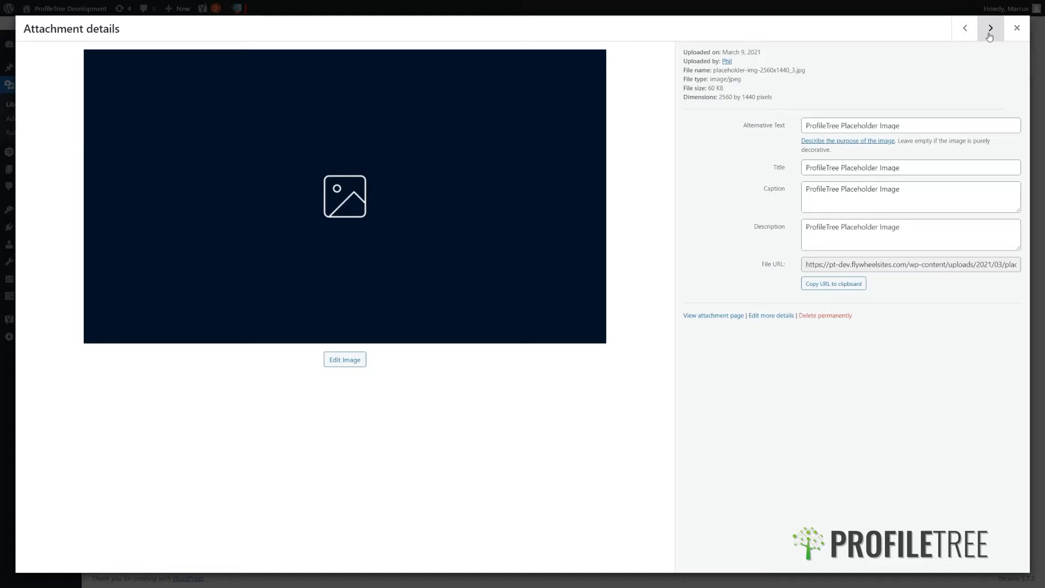
click(905, 120)
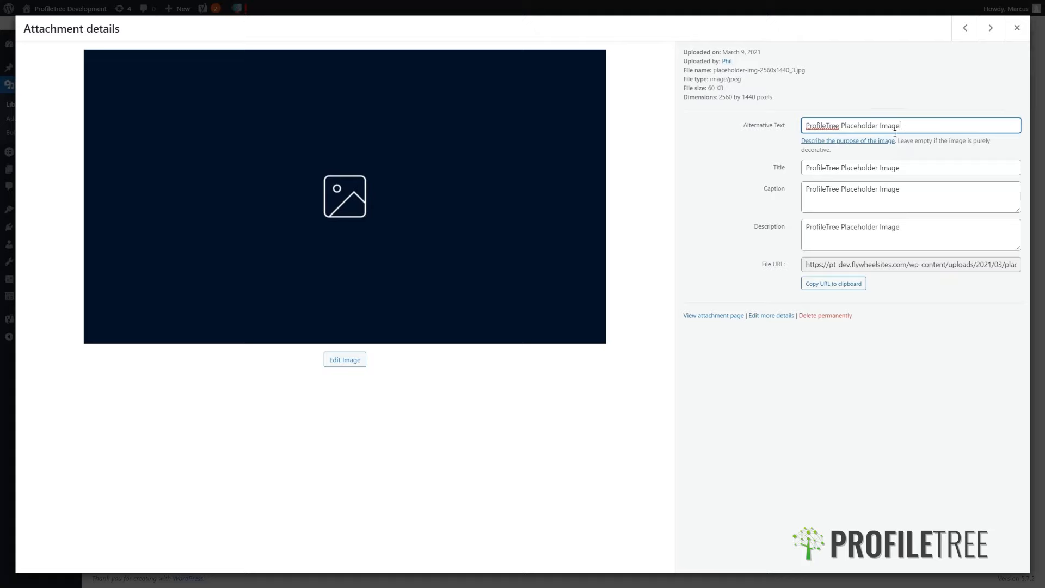
drag(907, 126, 786, 129)
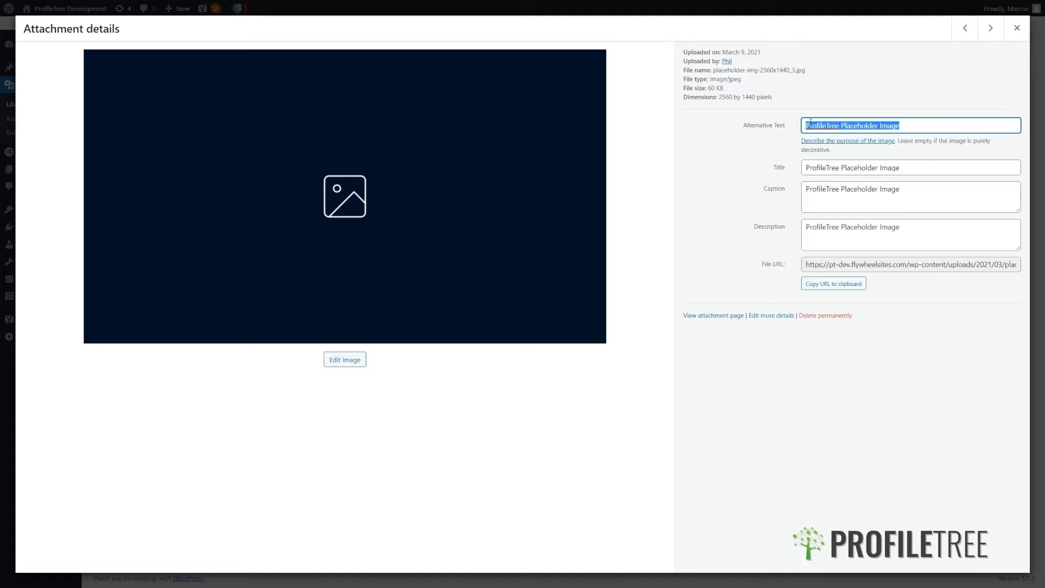
click(922, 123)
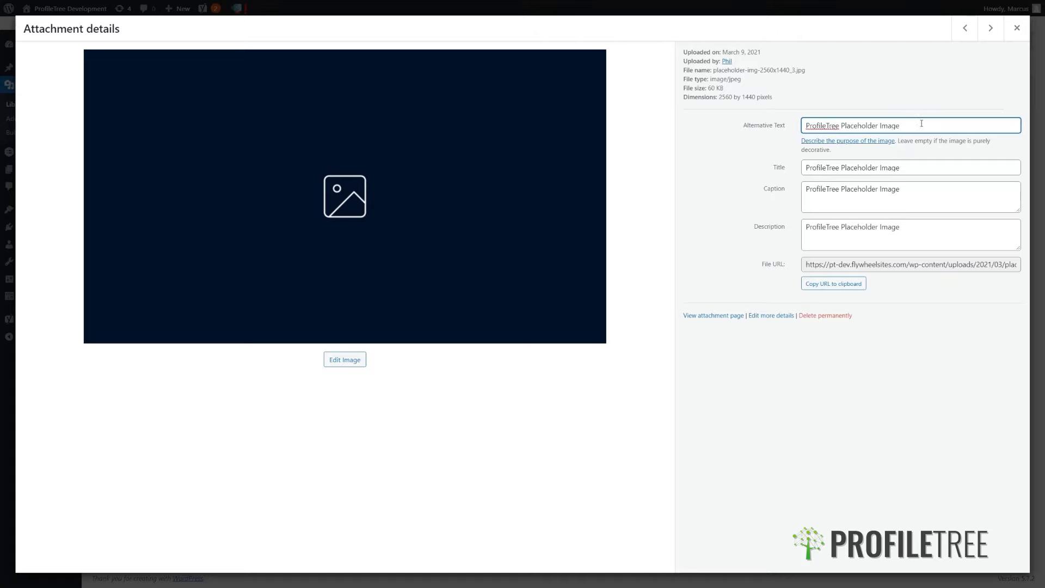
Step: Set the alternative text of the web-dev2 image to "Computers" and close its attachment details
click(974, 28)
click(974, 29)
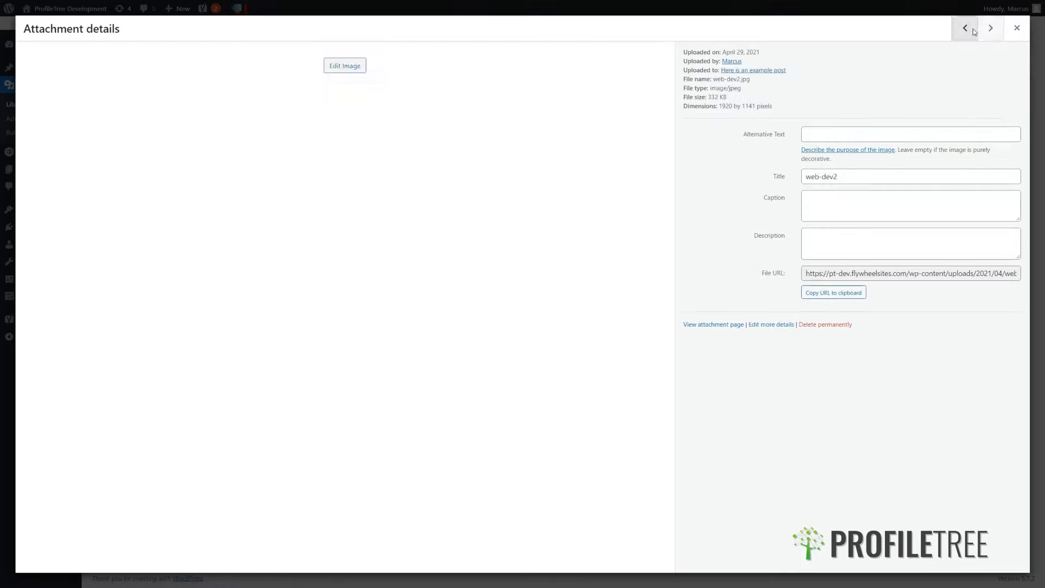
click(828, 135)
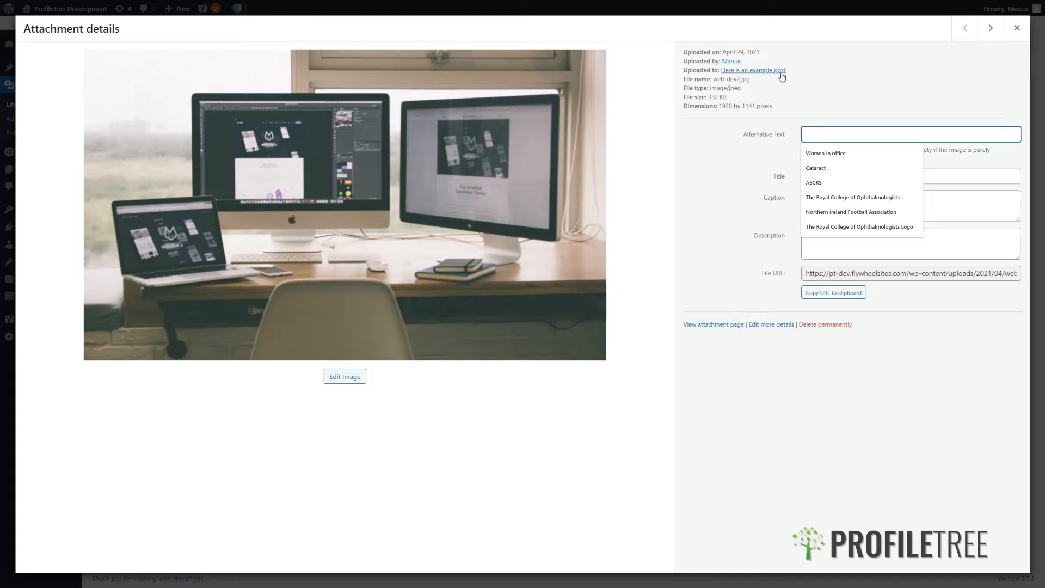
click(805, 77)
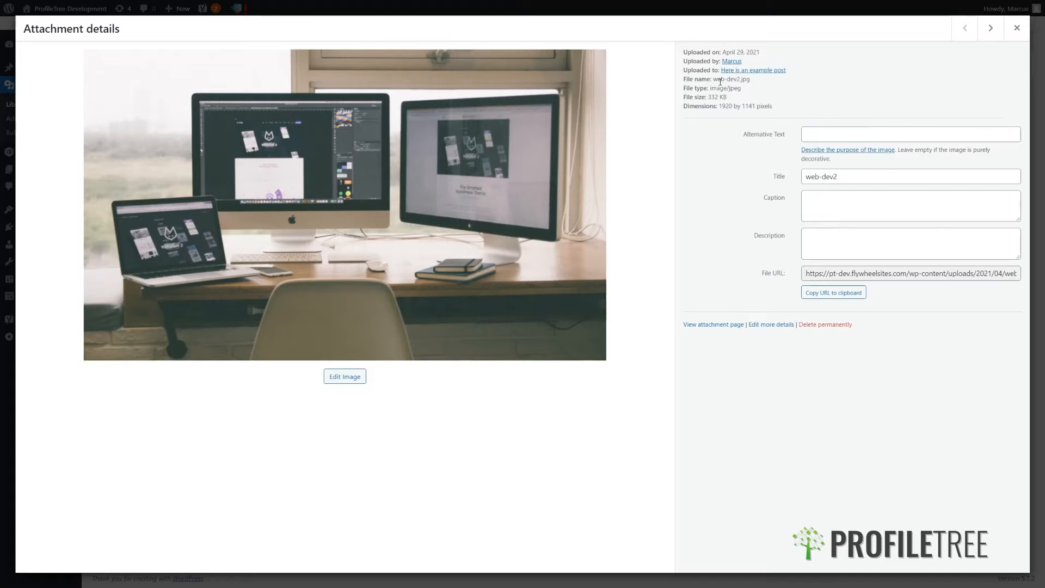
click(837, 135)
text(Computers)
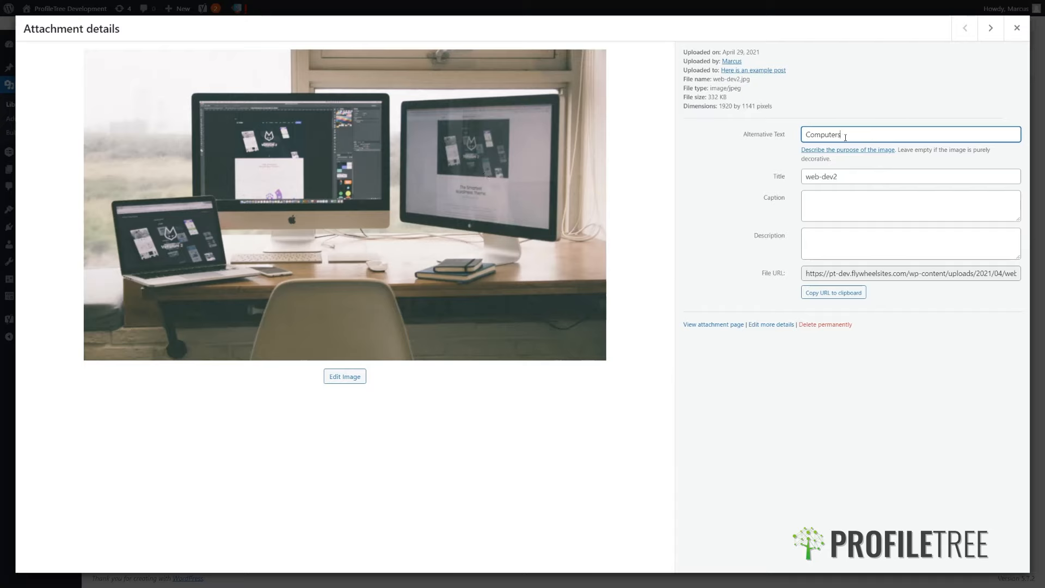
click(844, 205)
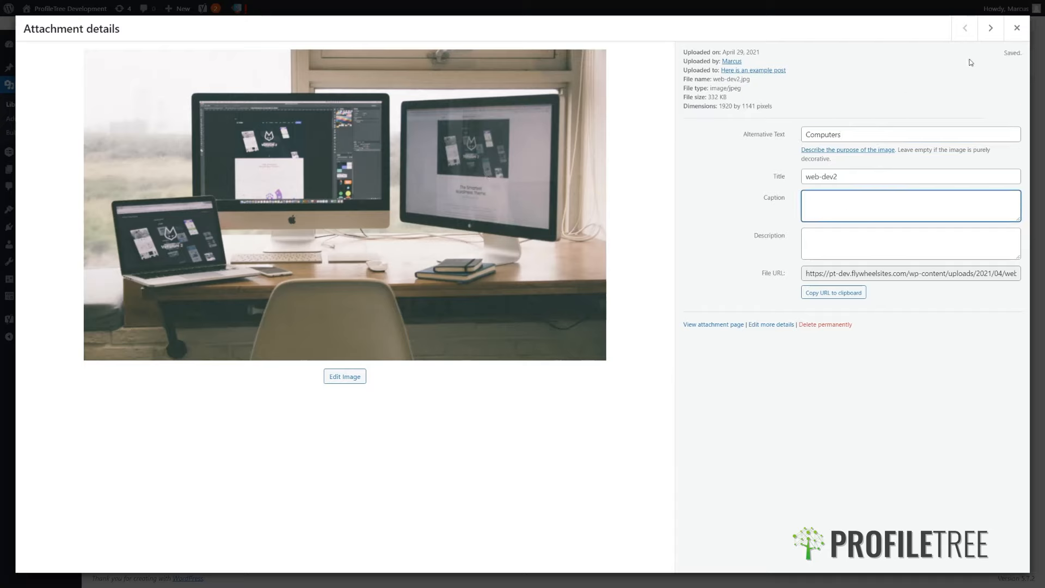
click(862, 136)
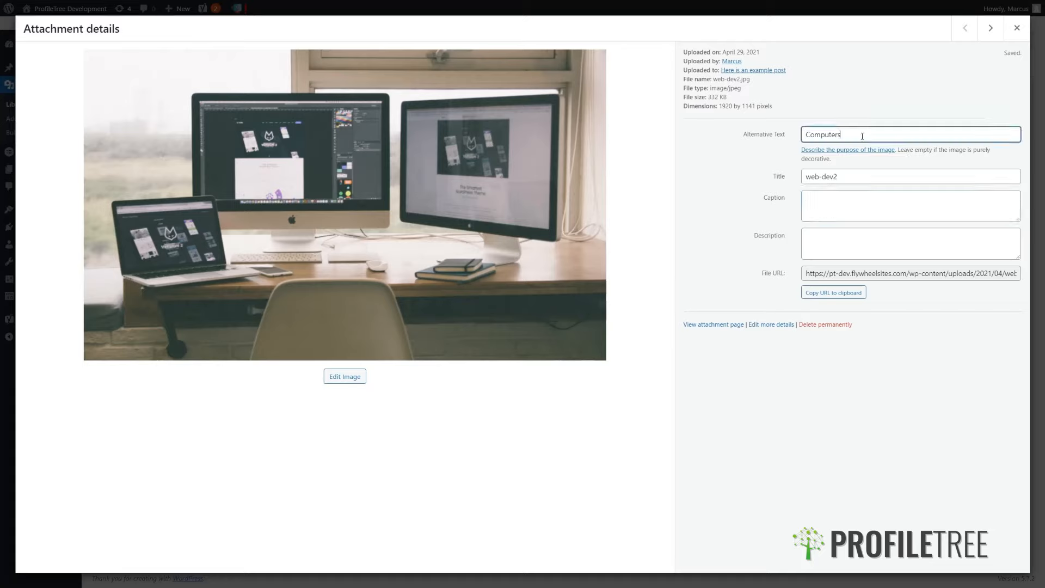
click(1007, 28)
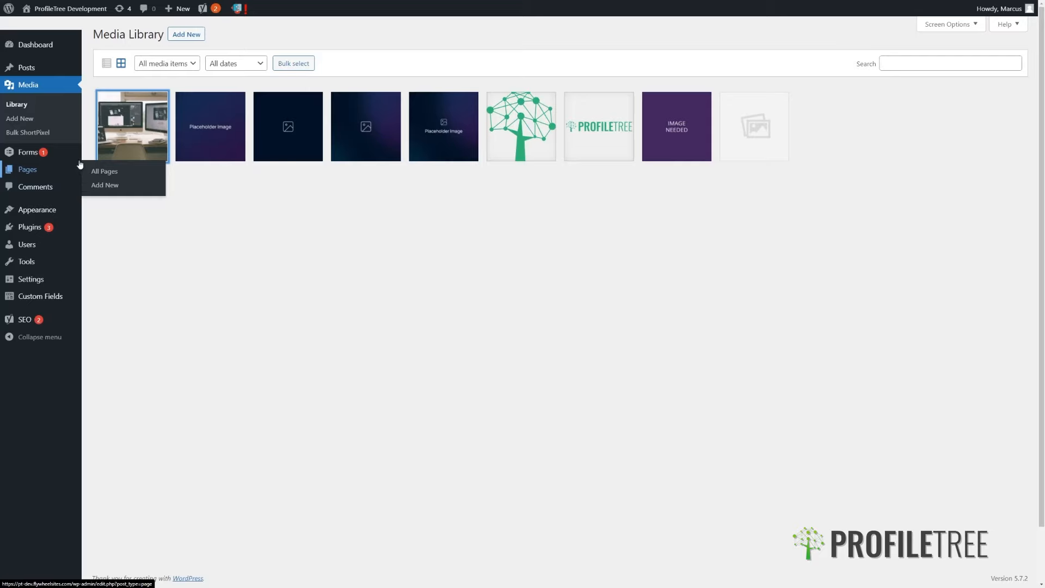
Step: Open the Development post category for editing and look over its description field and Yoast SEO snippet settings
mouse_move(77, 70)
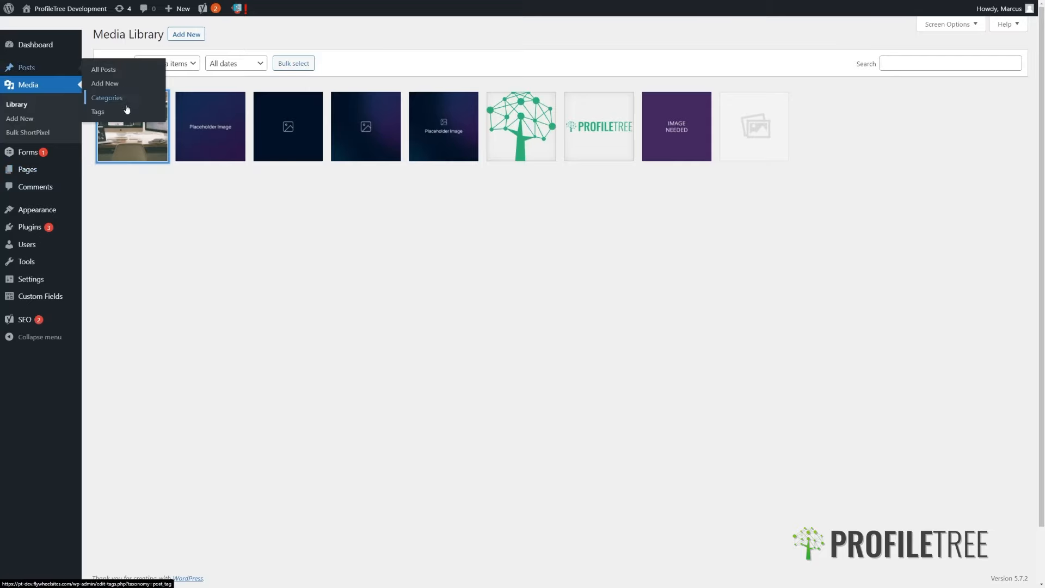
click(127, 103)
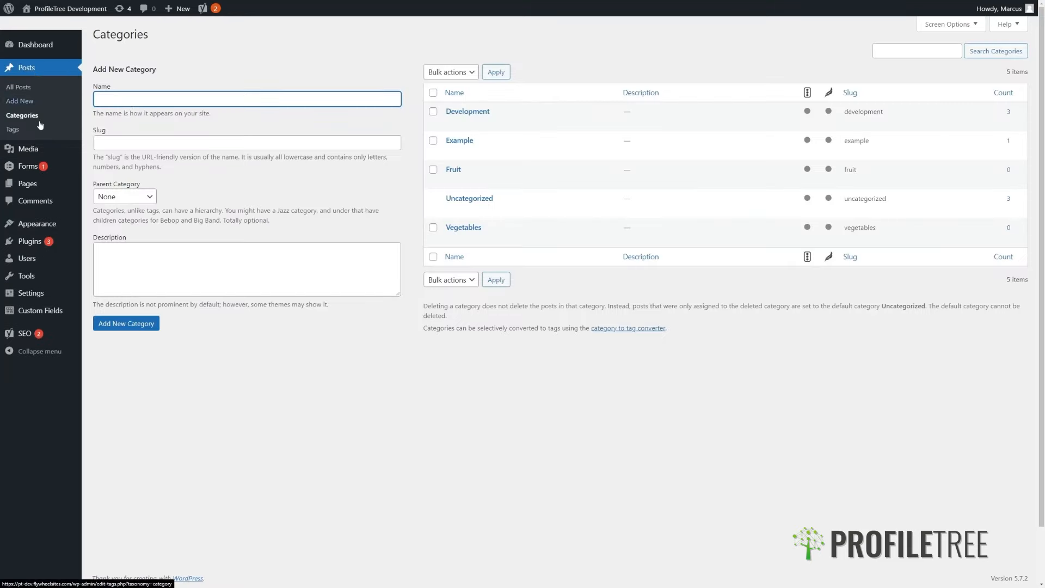
mouse_move(468, 119)
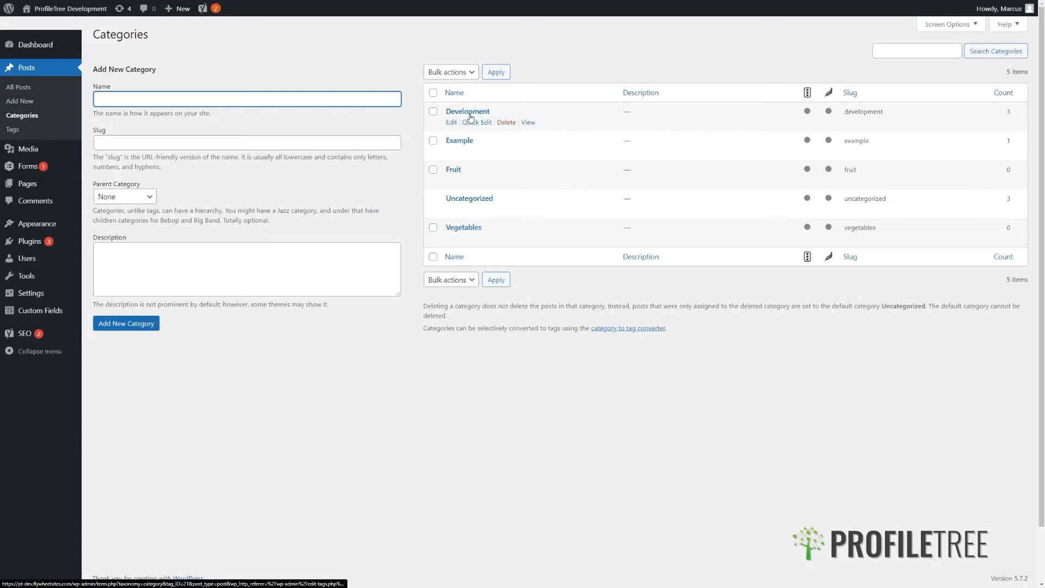
click(470, 115)
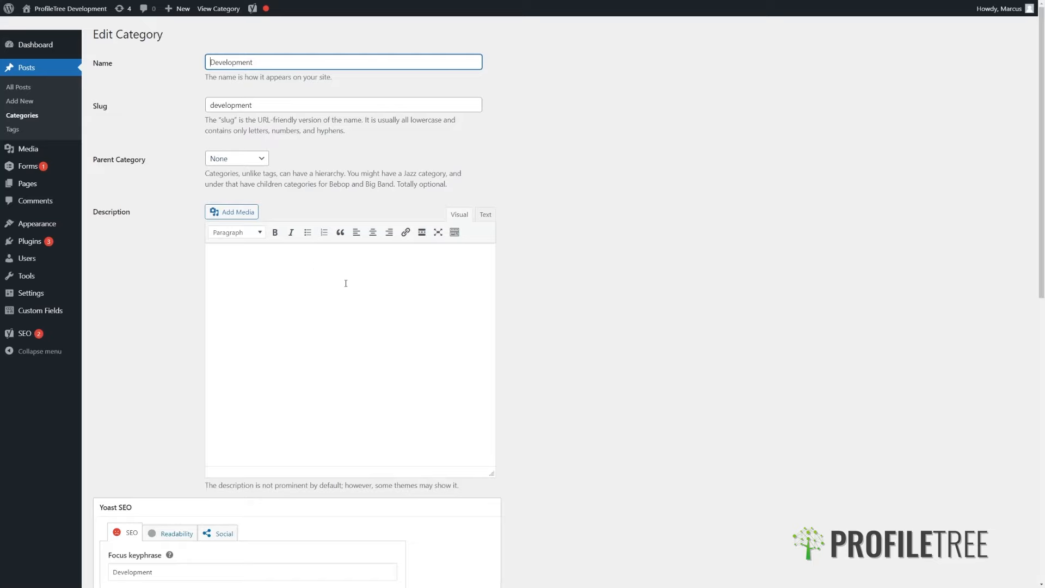
scroll(346, 283, down, 8)
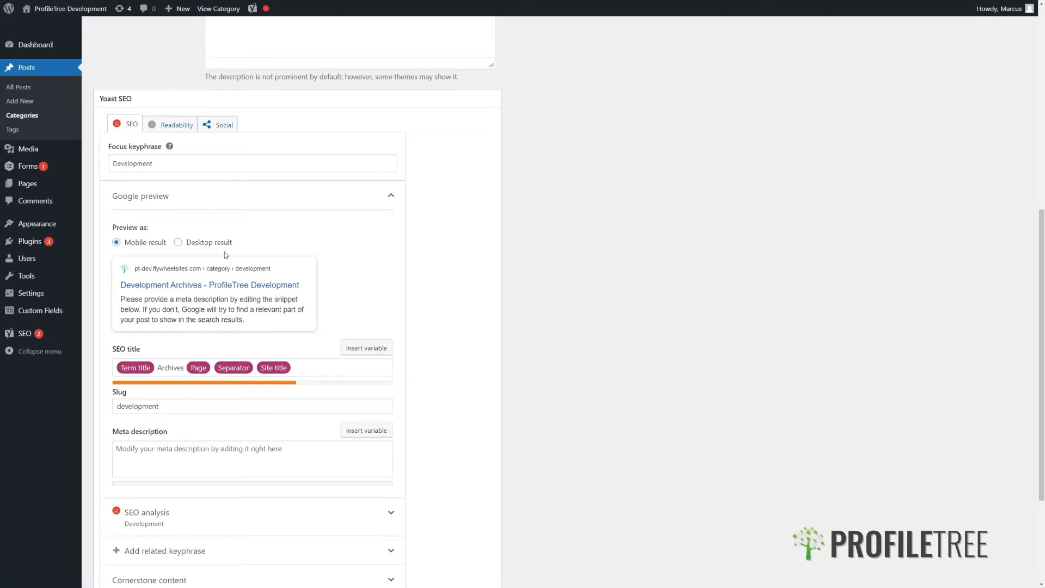
scroll(226, 272, down, 3)
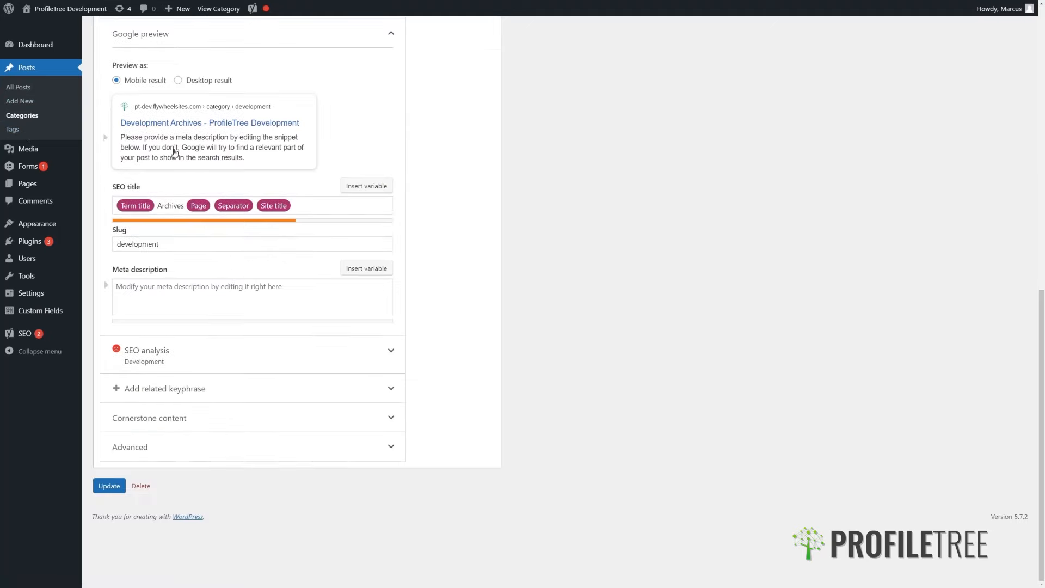
scroll(263, 167, up, 8)
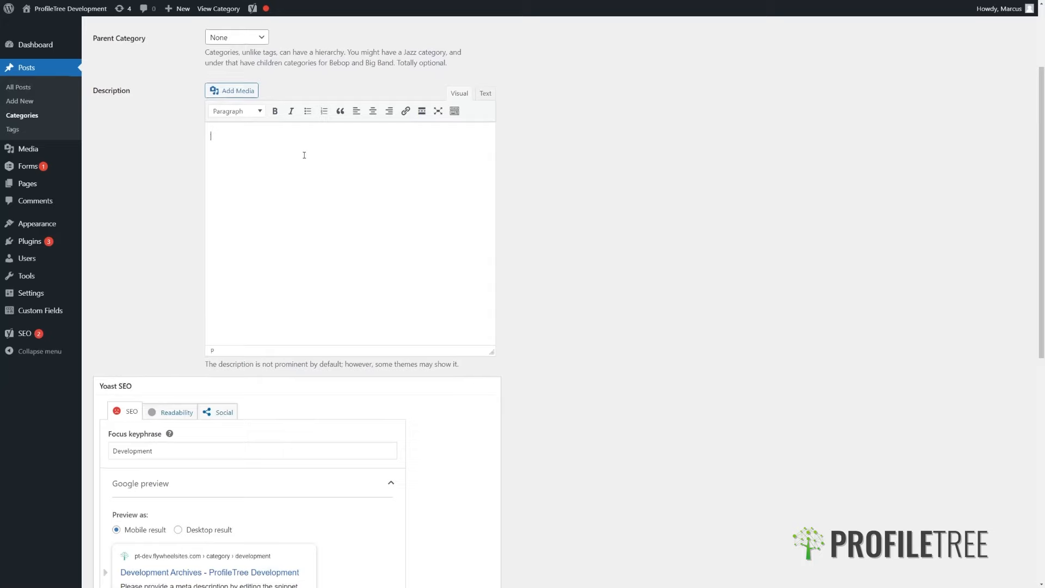
scroll(294, 171, up, 1)
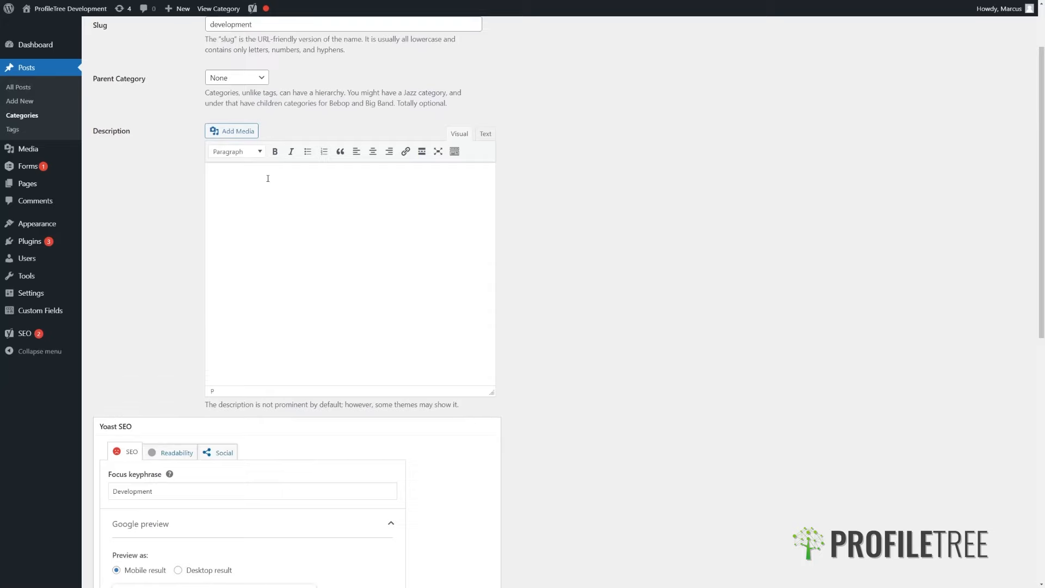
scroll(267, 180, down, 5)
scroll(278, 180, down, 5)
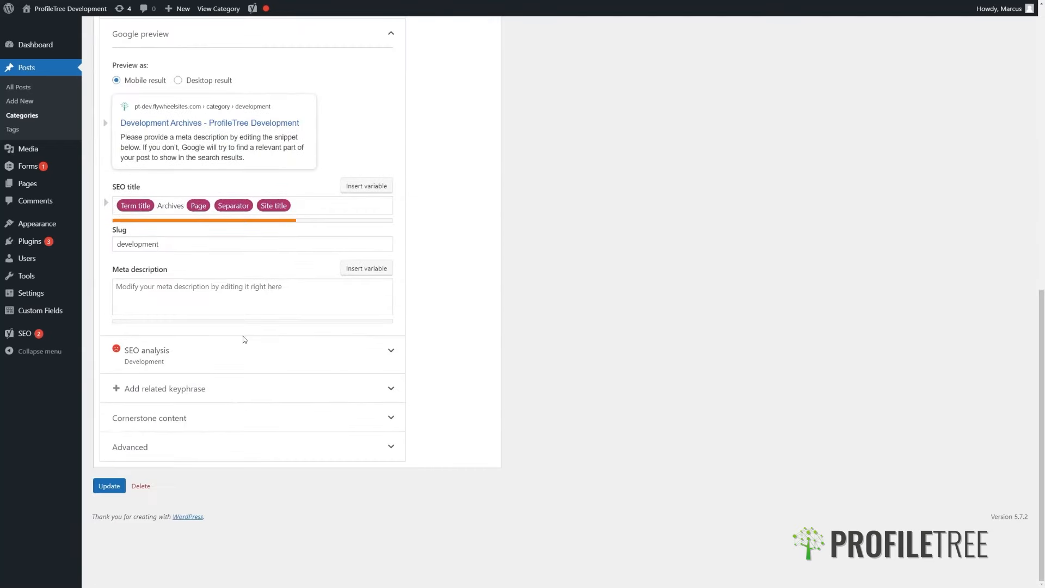
Step: Check the Development category's empty meta description, review its SEO analysis results, and collapse the analysis
click(289, 289)
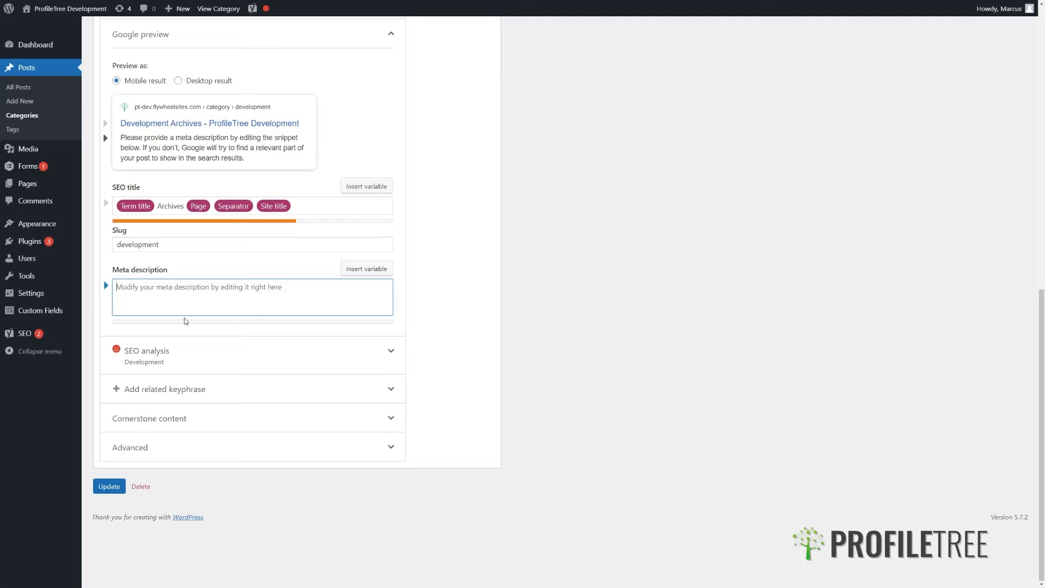
click(233, 350)
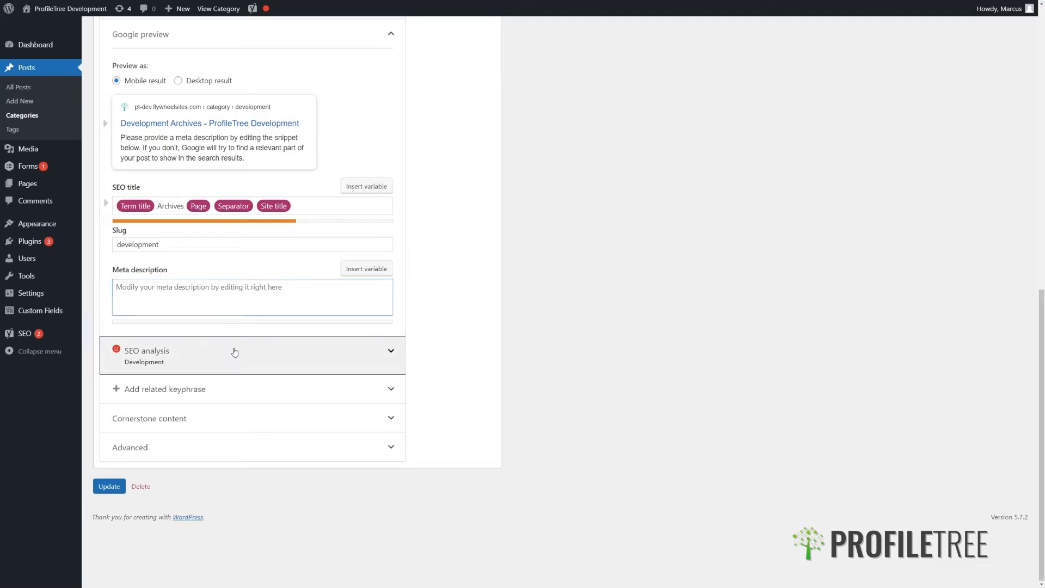
scroll(242, 353, down, 2)
scroll(248, 353, down, 2)
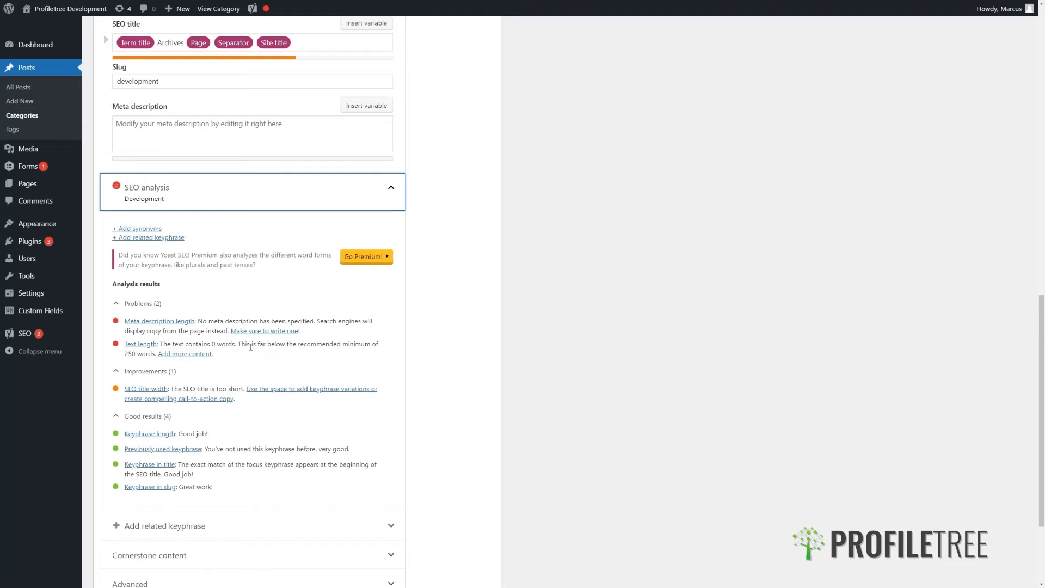
scroll(250, 352, down, 1)
scroll(253, 353, up, 3)
click(256, 324)
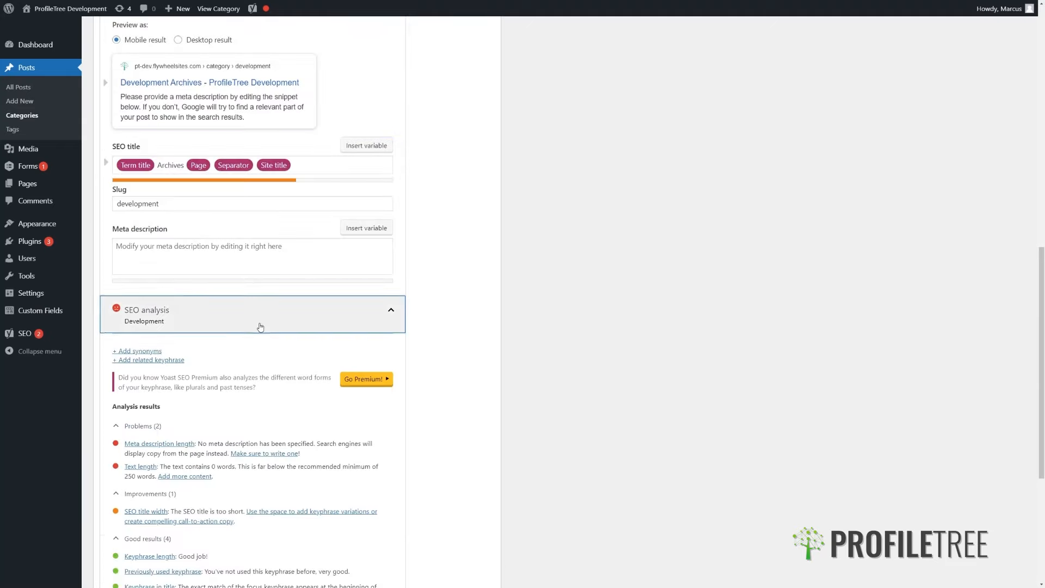
scroll(458, 242, up, 10)
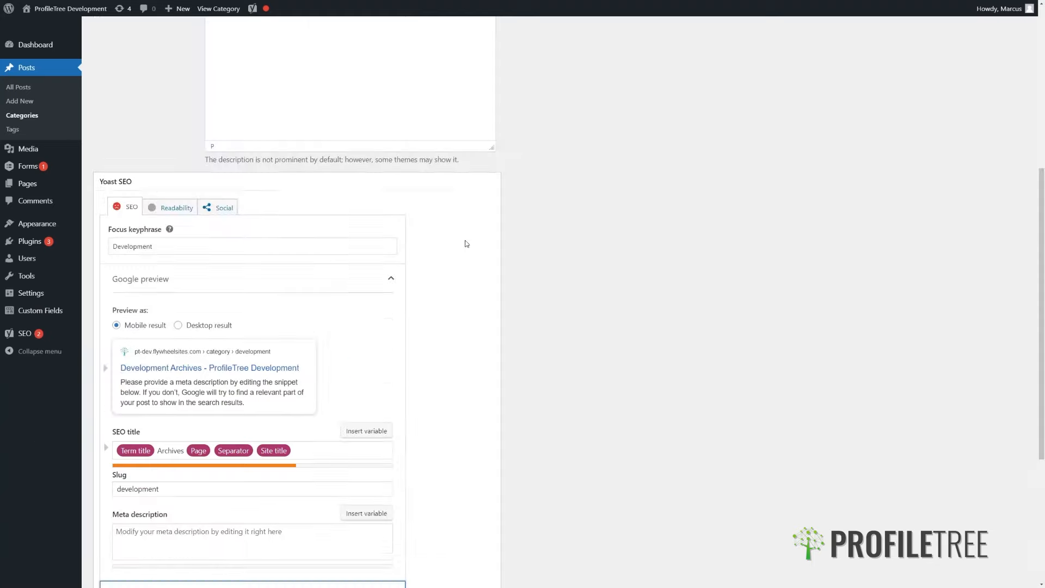